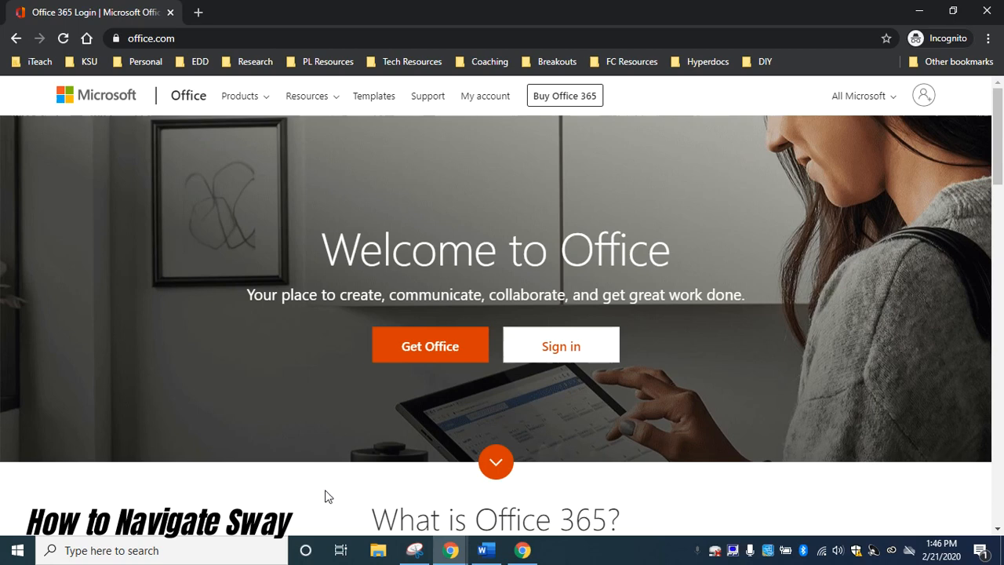
# - Sign in to Office 365 from office.com with the saved school e-mail and account password, and decline to stay signed in
pyautogui.click(189, 38)
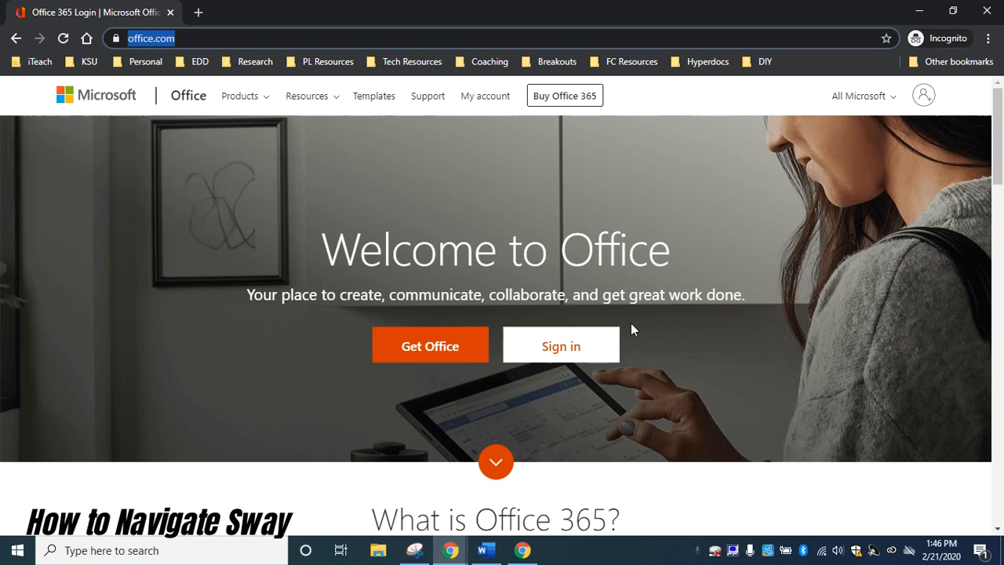
pyautogui.click(562, 352)
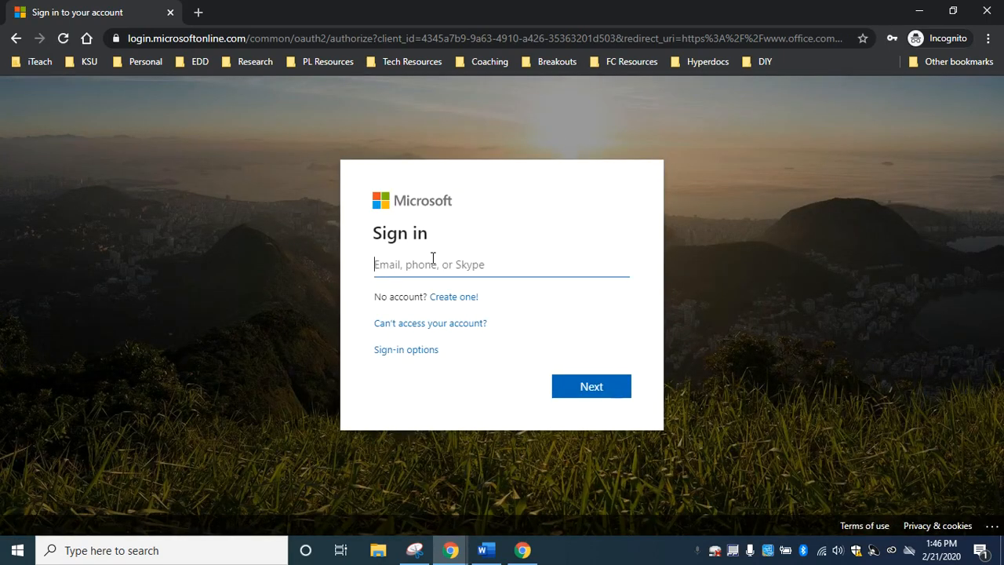
pyautogui.click(432, 258)
pyautogui.click(472, 256)
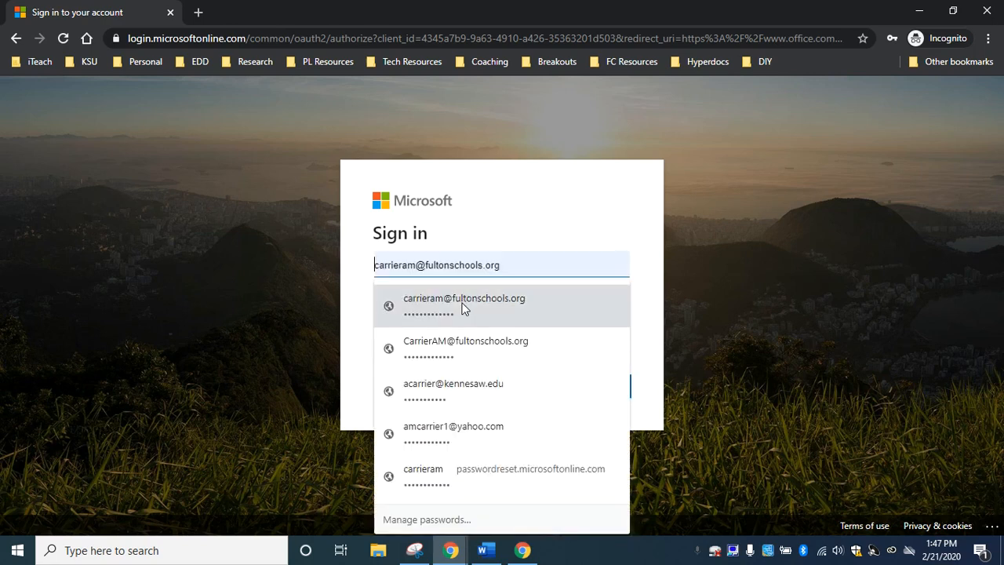
pyautogui.click(464, 304)
pyautogui.click(560, 384)
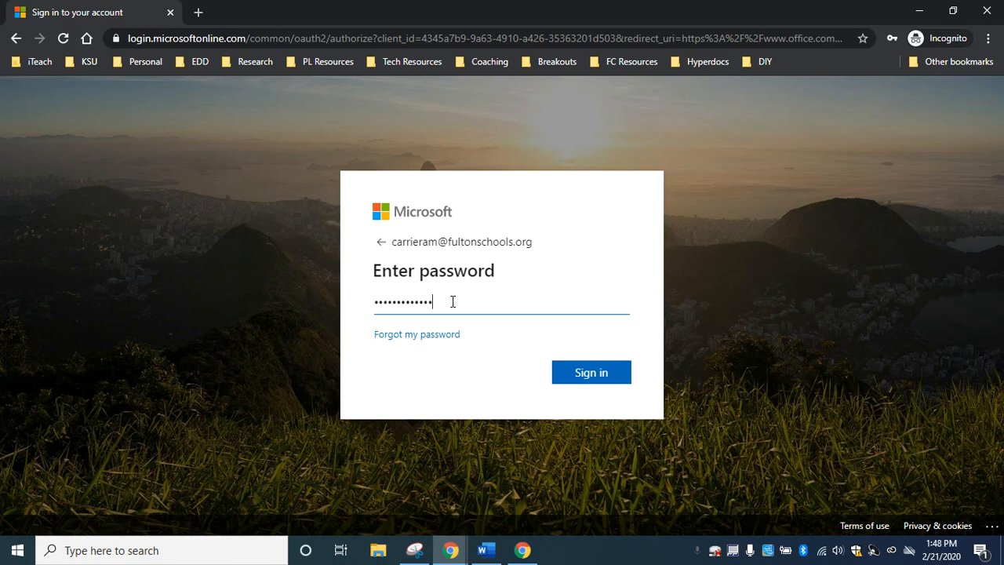
pyautogui.click(558, 361)
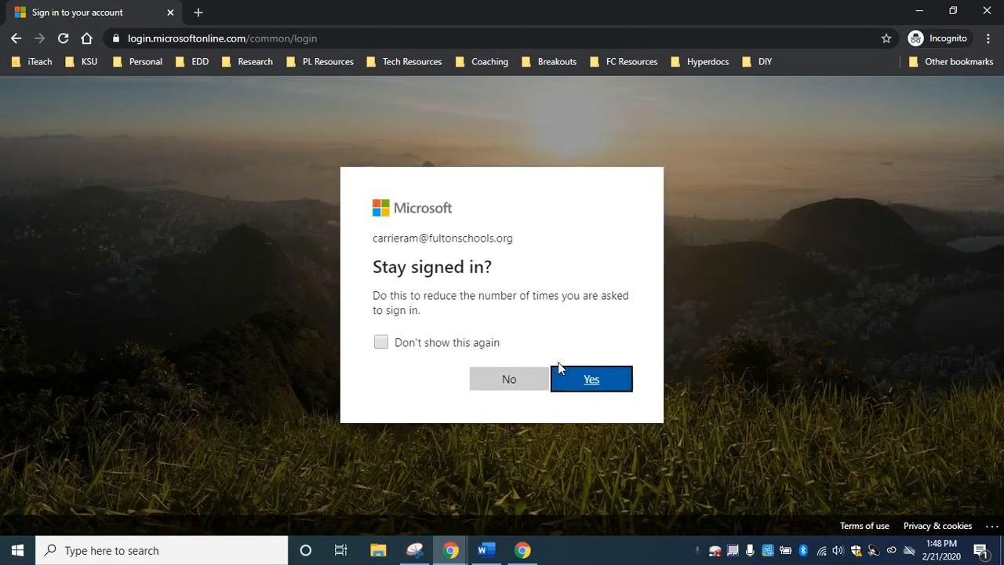
pyautogui.click(525, 381)
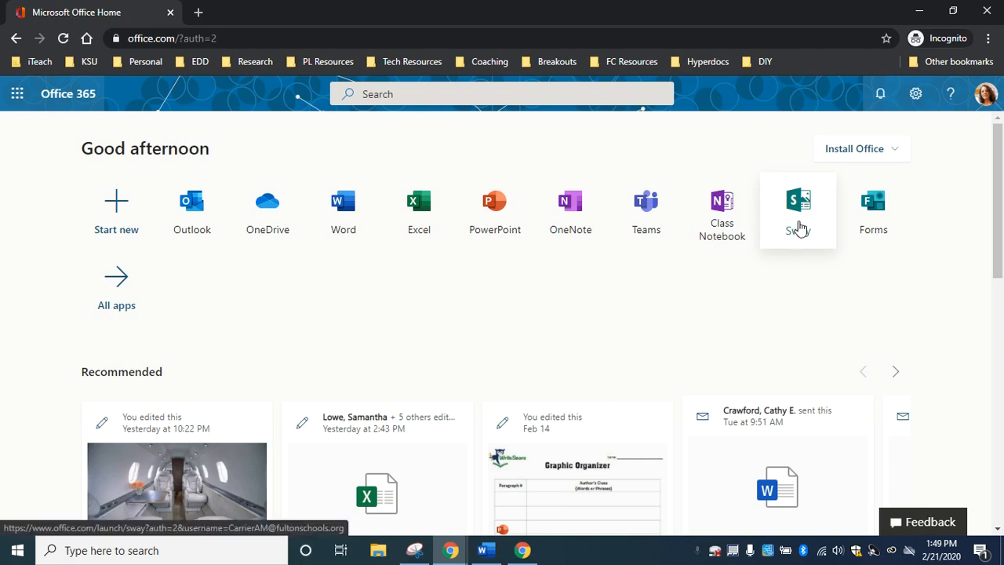
# - Open Sway from the Office 365 home page and look through the recent Sways
pyautogui.click(799, 228)
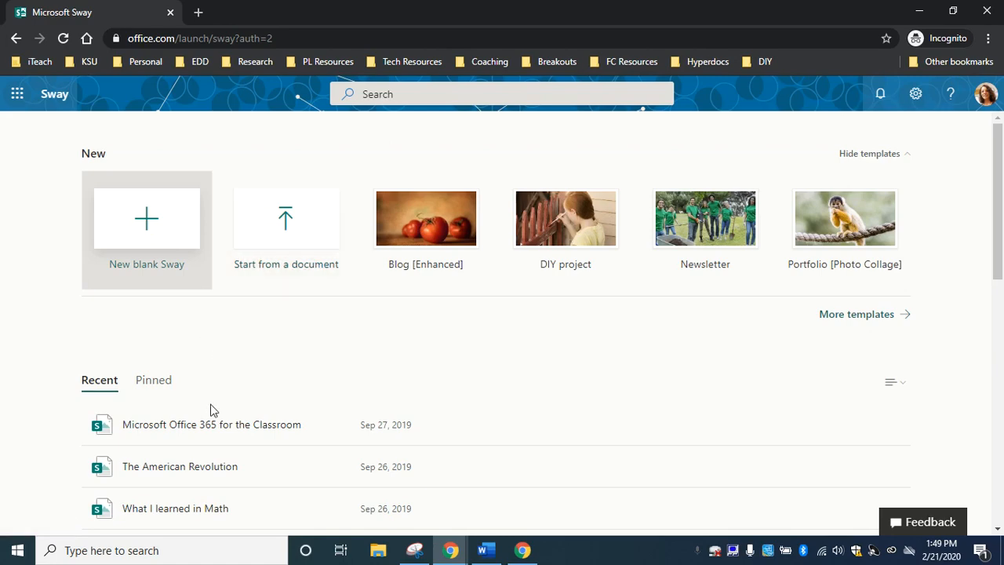
pyautogui.scroll(-4, 208, 447)
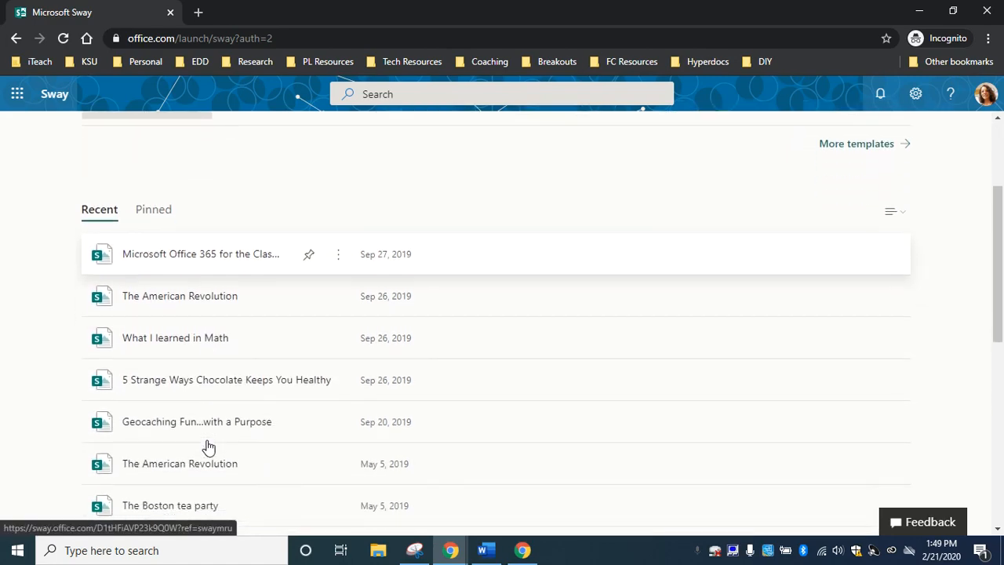
pyautogui.scroll(-1, 209, 446)
pyautogui.scroll(5, 209, 446)
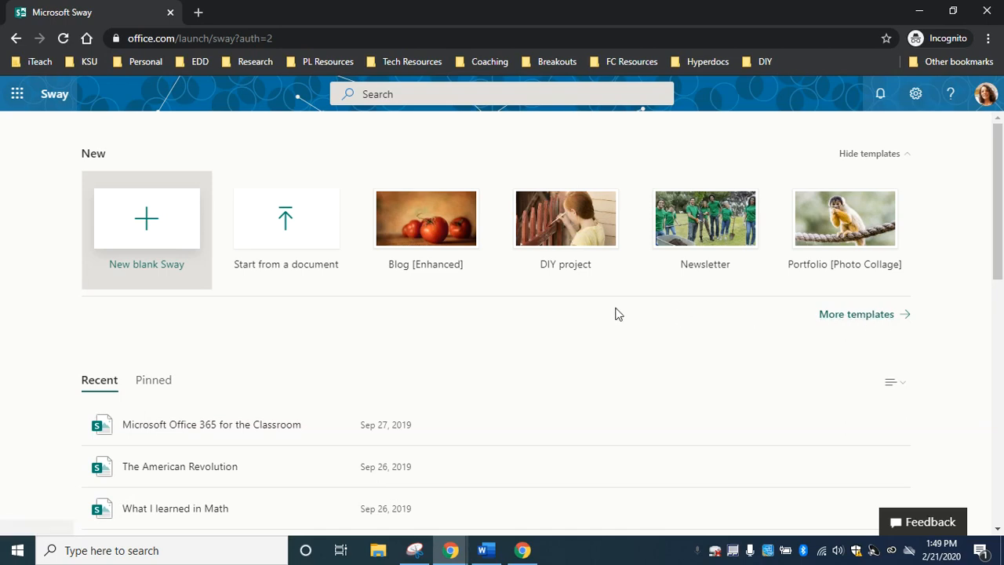
# - Create a new blank Sway and title it "How to Sway!"
pyautogui.click(155, 223)
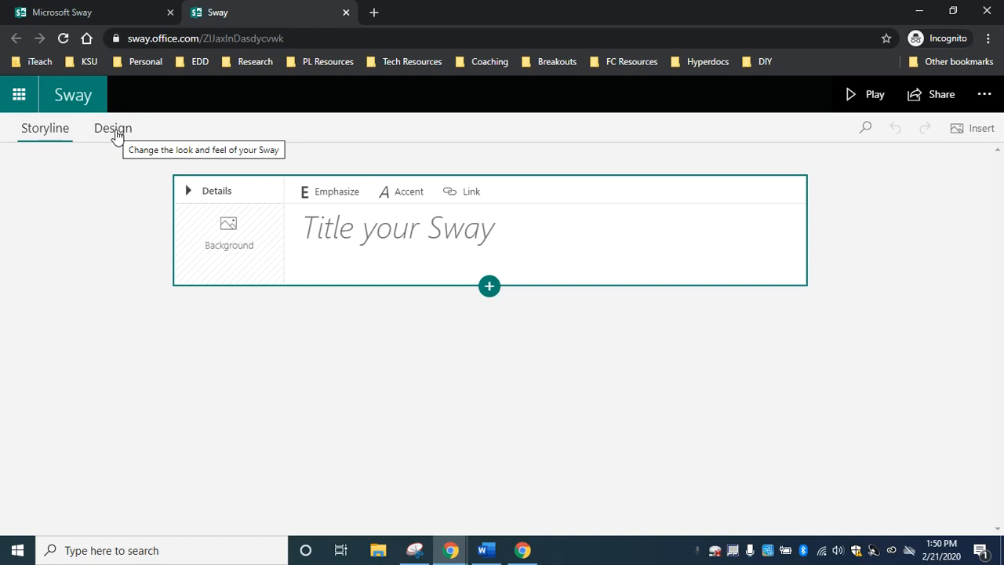
pyautogui.click(347, 229)
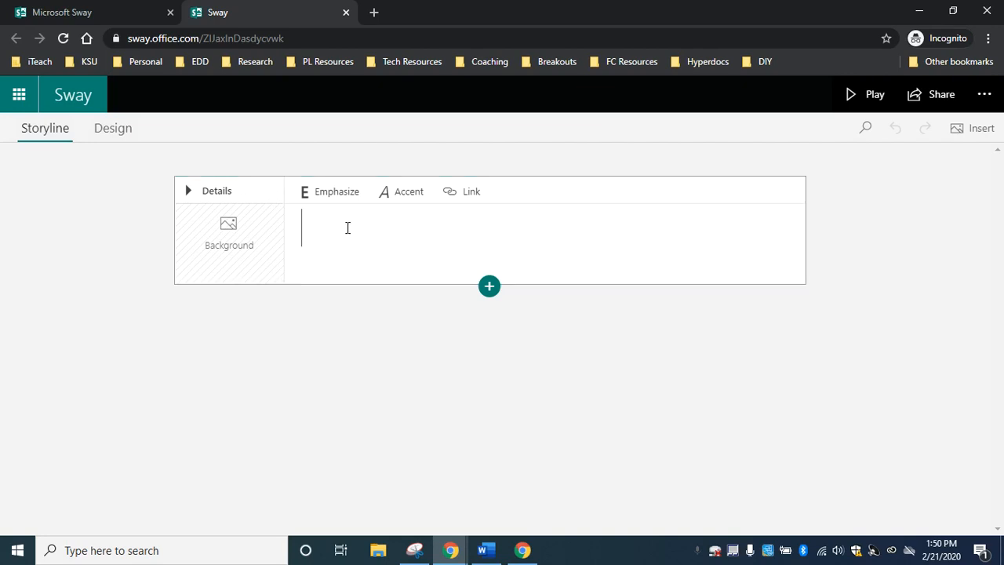
pyautogui.write('How to Sway!')
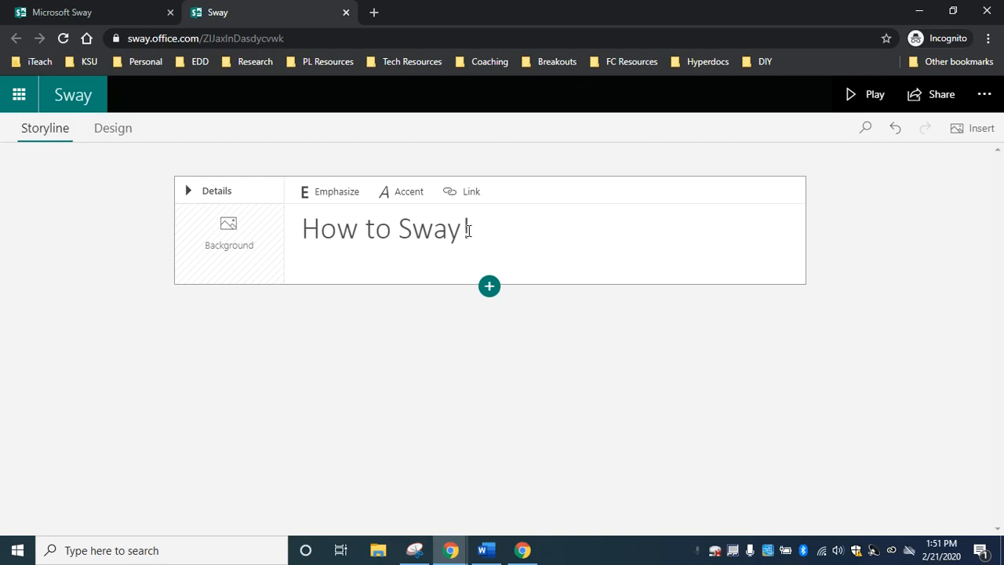
# - Add an image card below the title, search for "sway" images, and insert the 1024 x 700 Sway logo
pyautogui.click(490, 288)
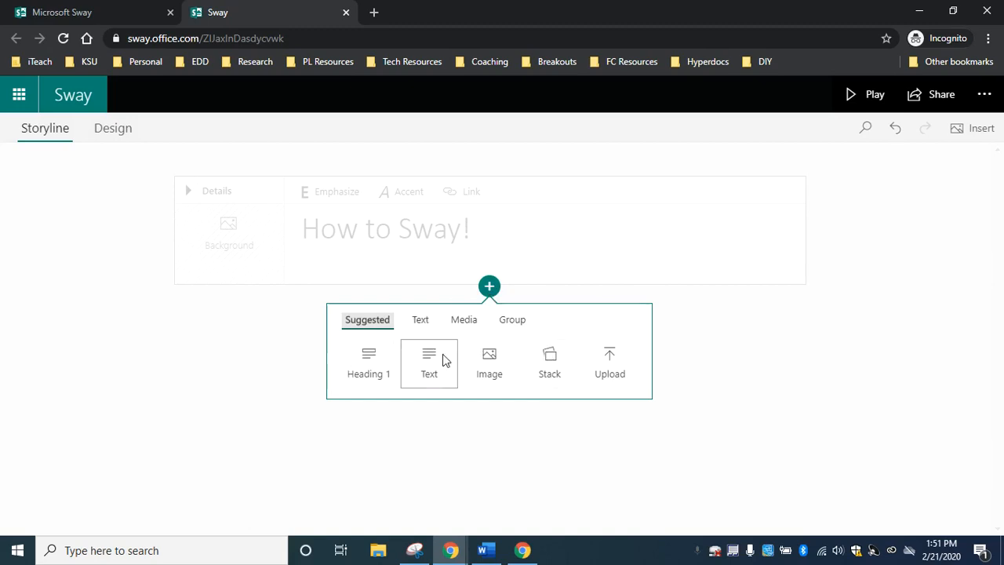
pyautogui.click(489, 362)
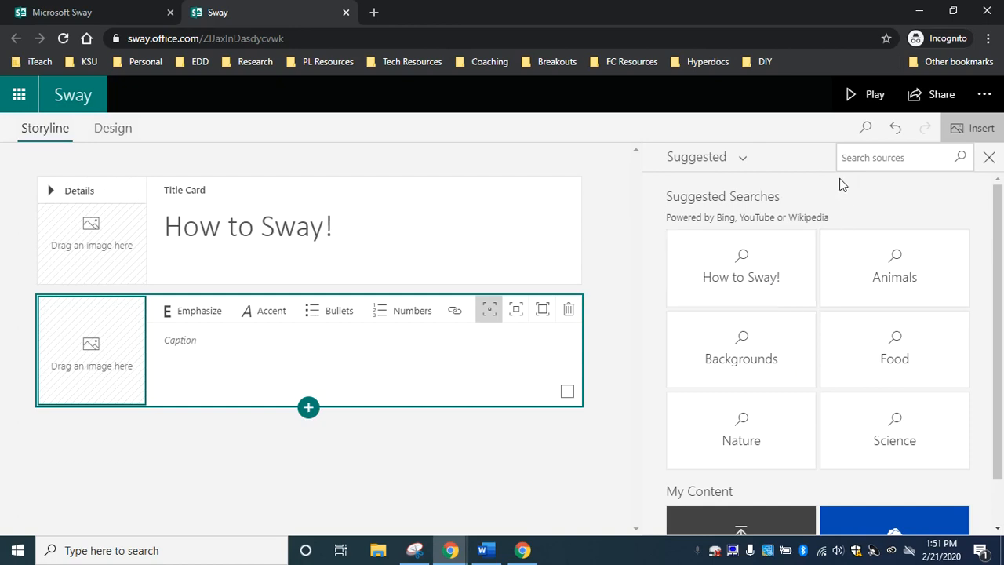
pyautogui.click(877, 161)
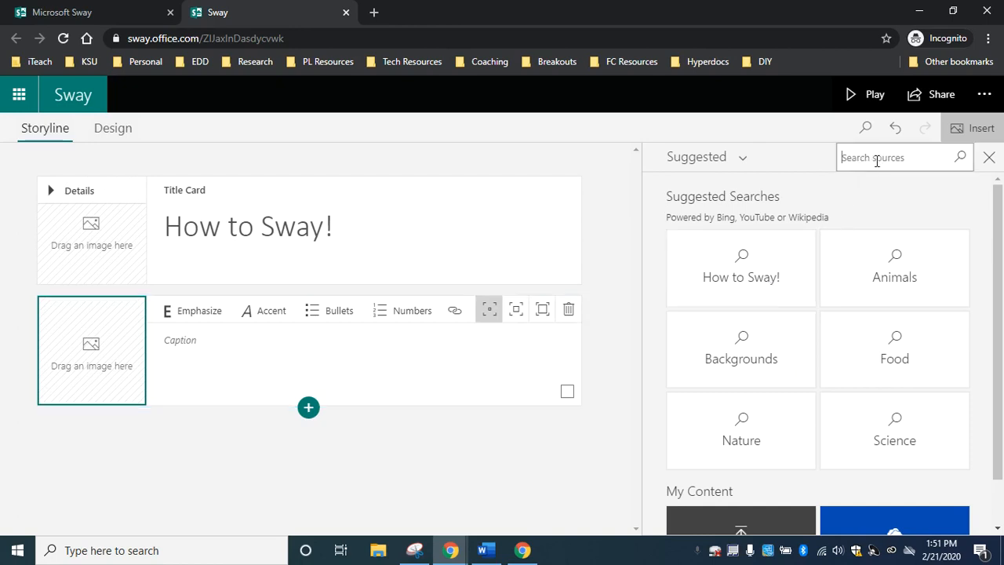
pyautogui.write('sway')
pyautogui.click(960, 157)
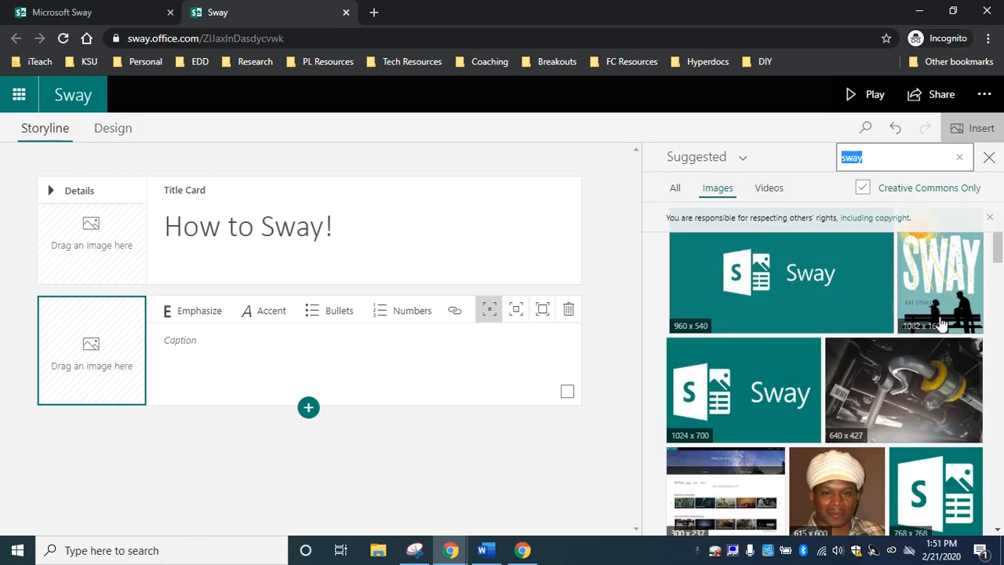
pyautogui.scroll(-5, 938, 326)
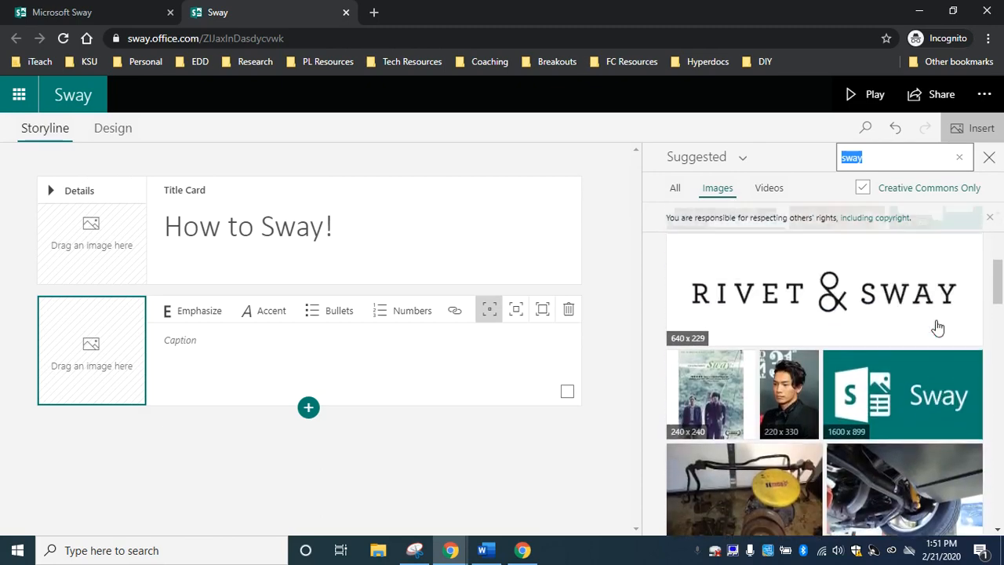
pyautogui.scroll(5, 938, 326)
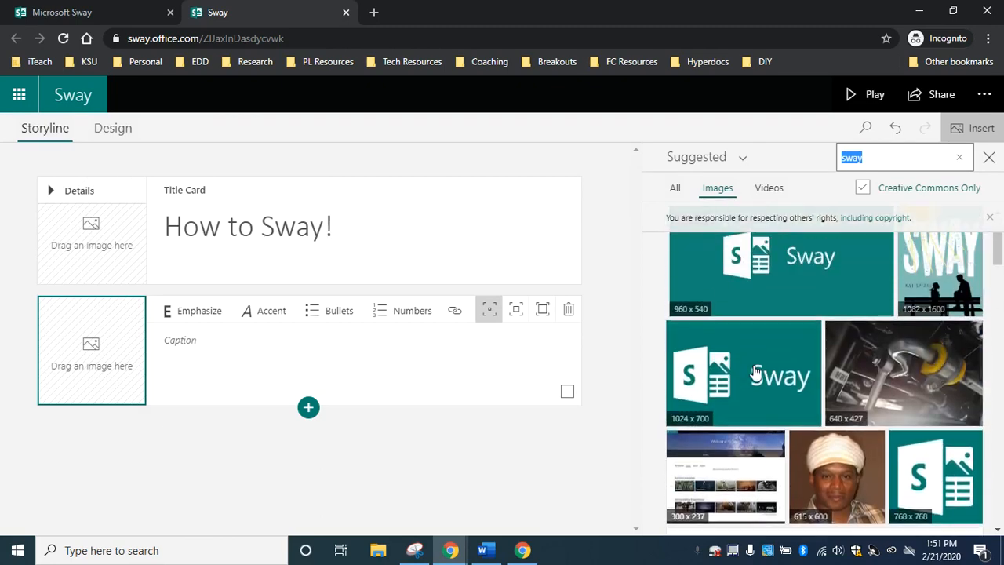
pyautogui.click(755, 372)
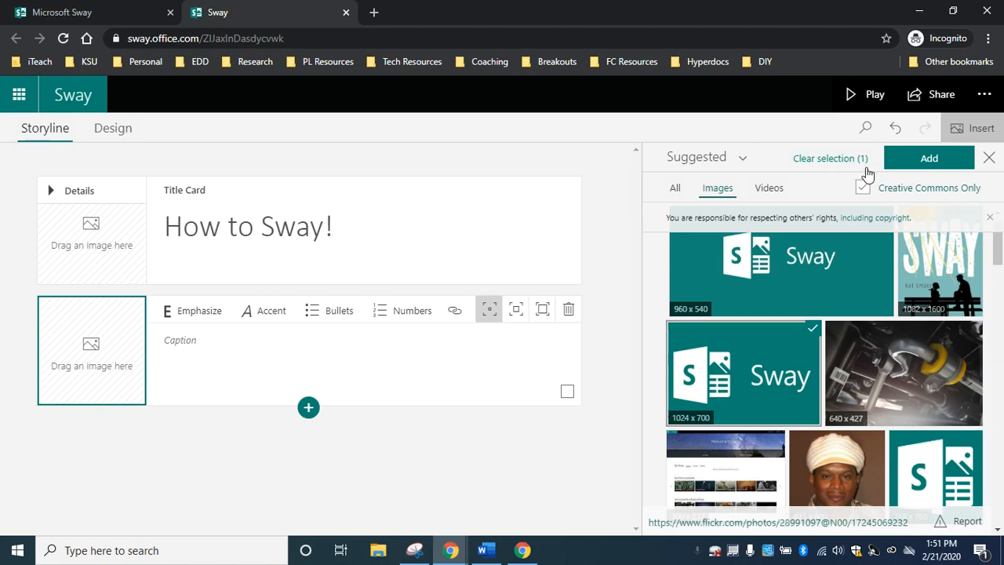
pyautogui.click(944, 159)
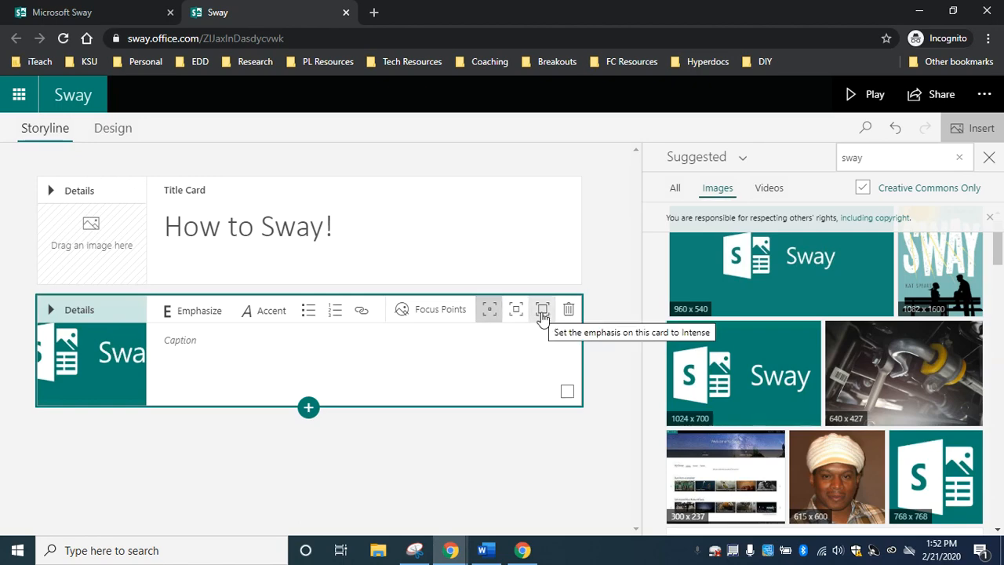
# - Apply the lowest emphasis level to the image card and preview the Sway's design before returning to the storyline
pyautogui.click(490, 311)
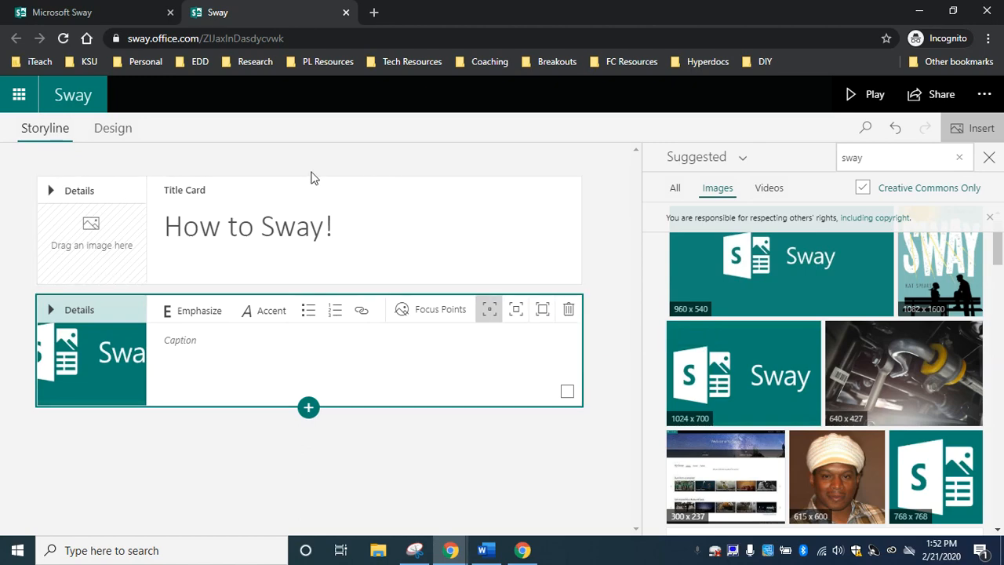
pyautogui.click(115, 129)
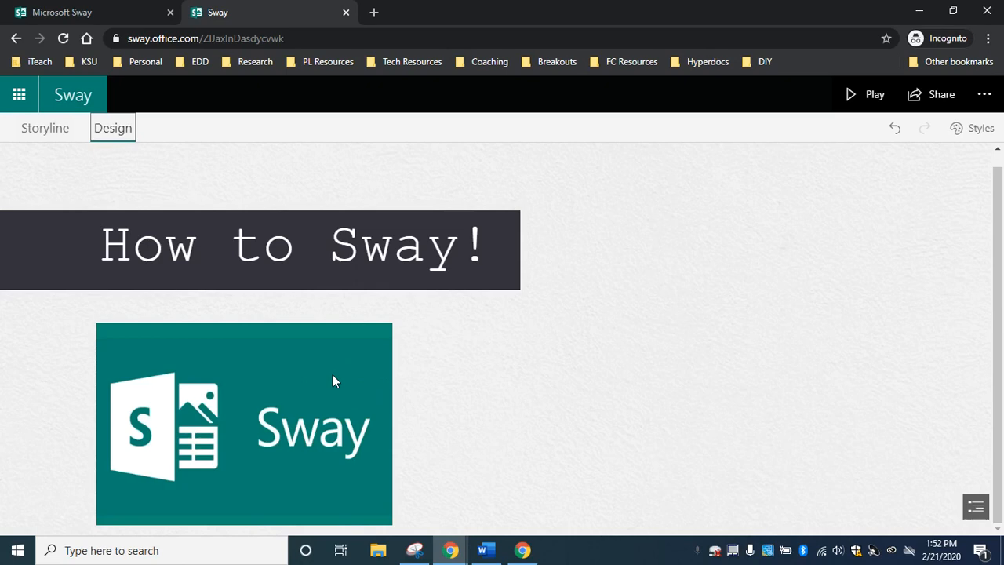
pyautogui.click(37, 138)
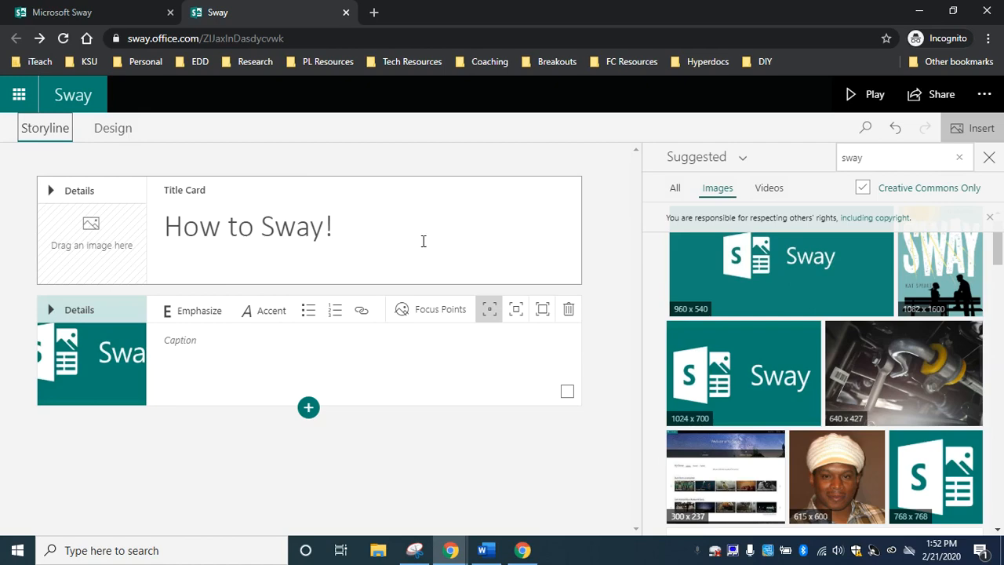
# - Try the middle emphasis level on the image card, preview the design, and return the card to the lowest emphasis
pyautogui.click(516, 313)
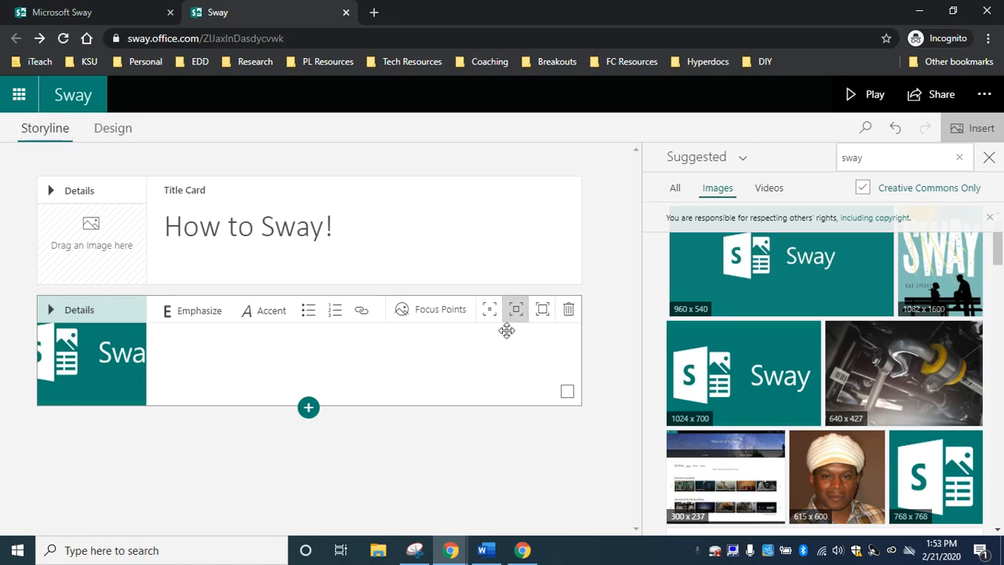
pyautogui.click(124, 129)
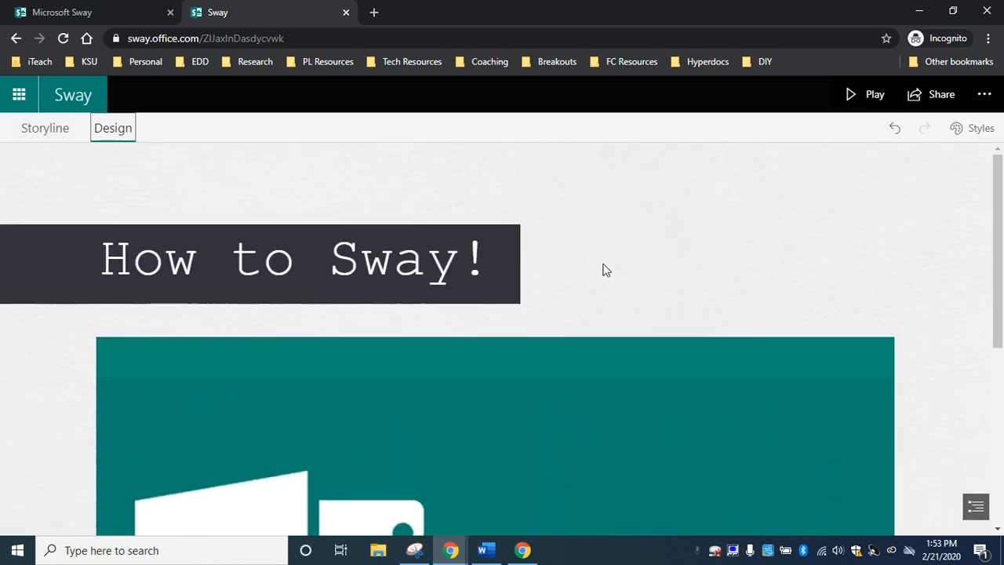
pyautogui.click(43, 130)
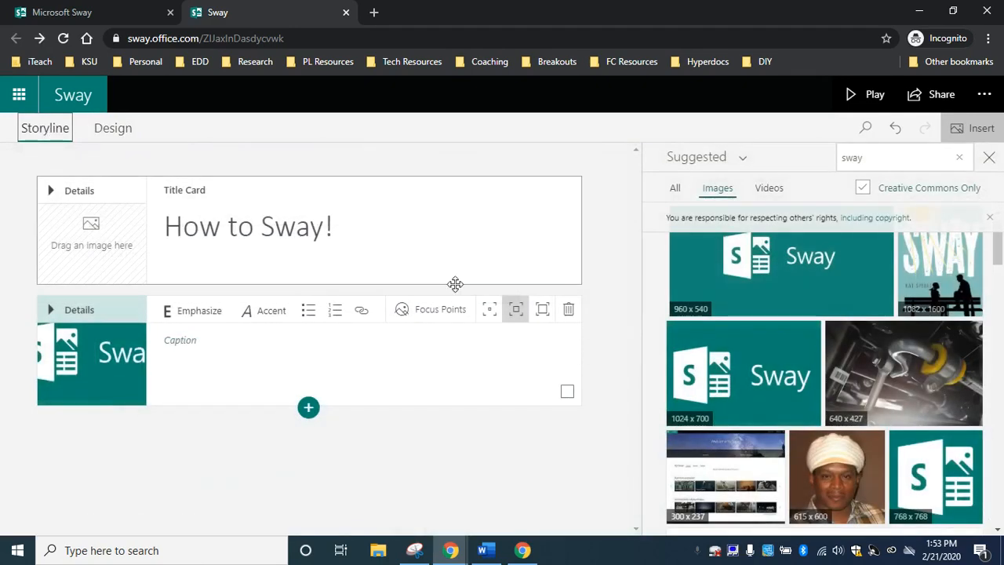
pyautogui.click(491, 312)
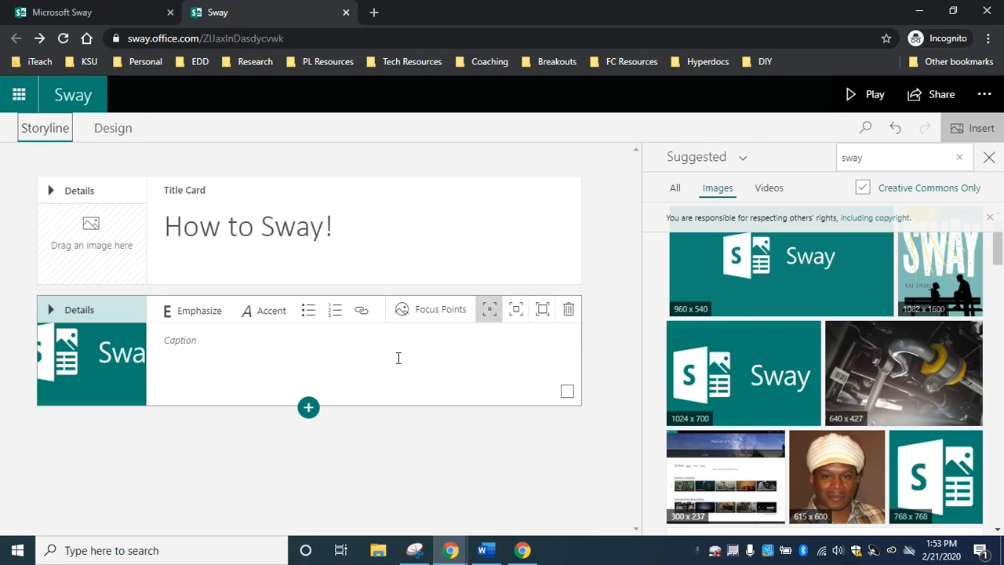
# - Add a text card below the image card reading "Sway is an exciting video creation tool found in Office 365!"
pyautogui.click(309, 410)
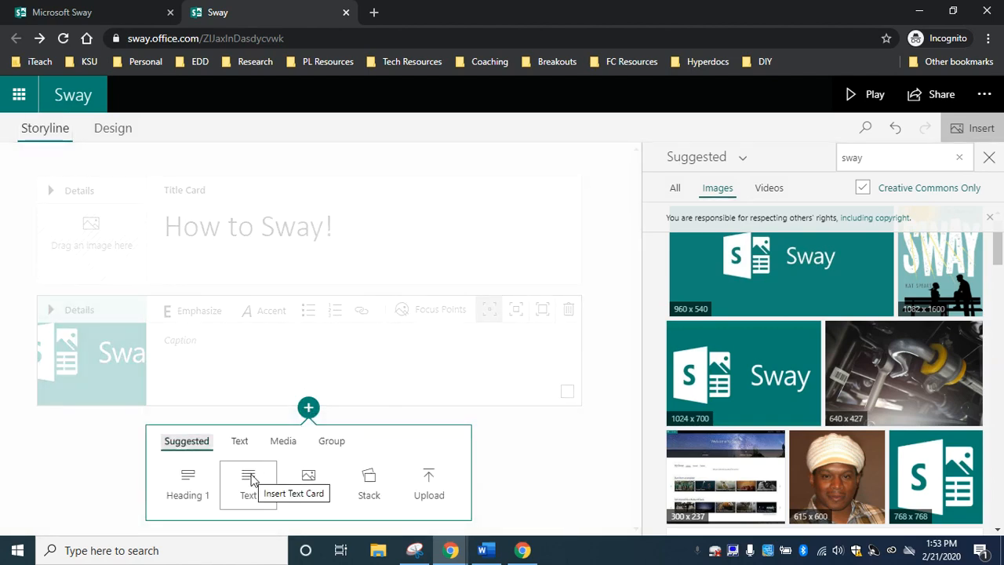
pyautogui.click(241, 447)
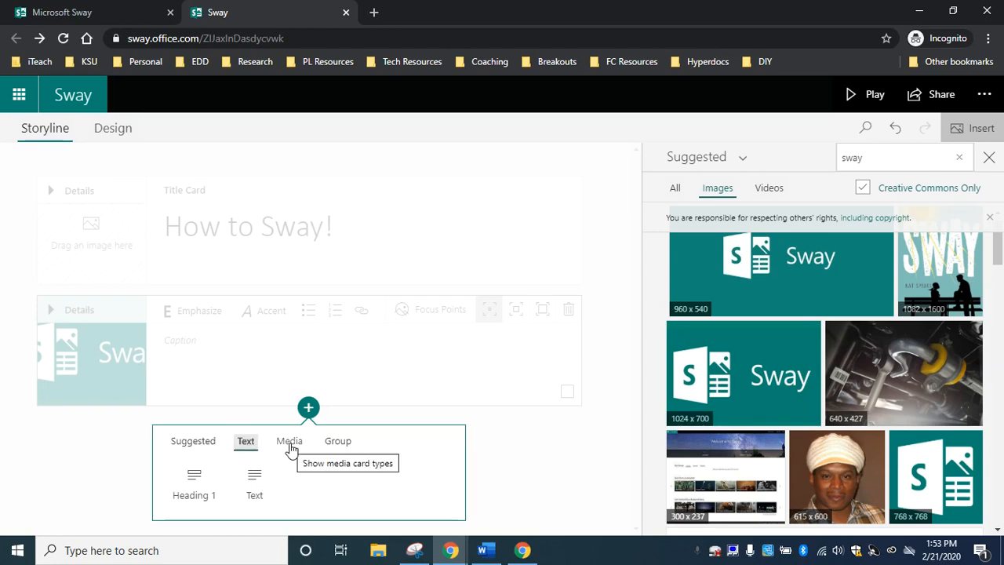
pyautogui.click(289, 448)
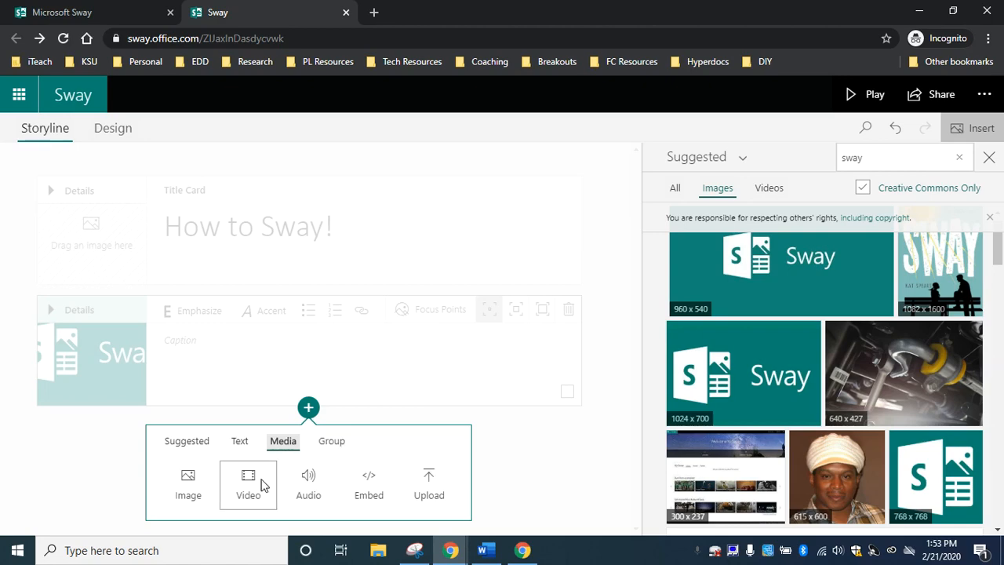
pyautogui.click(240, 441)
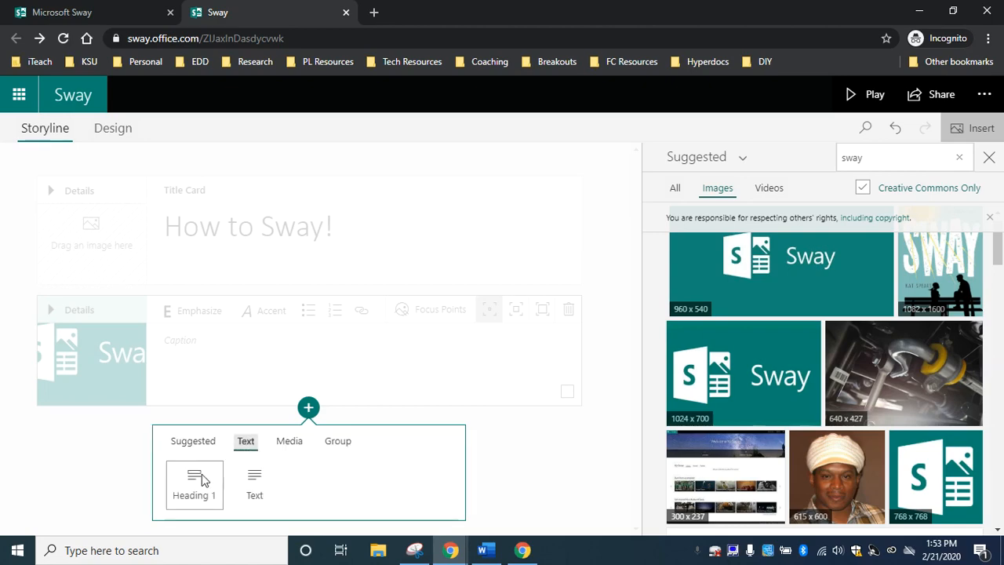
pyautogui.click(259, 480)
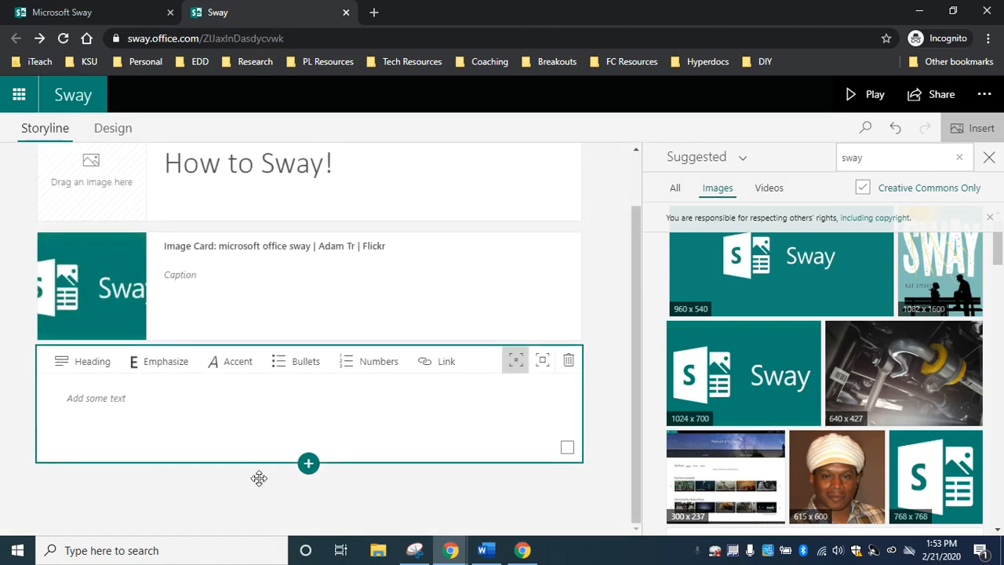
pyautogui.click(204, 407)
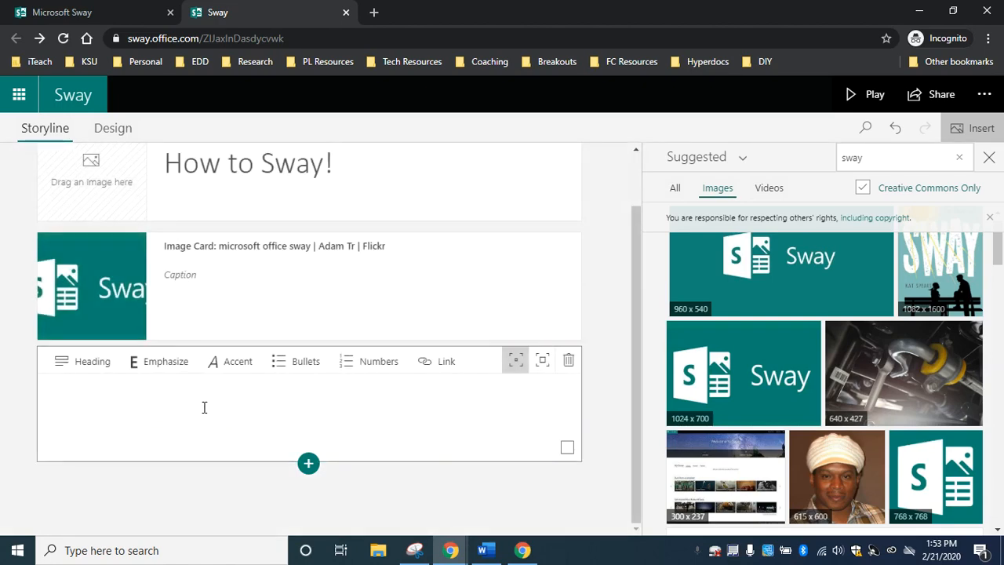
pyautogui.write('Sway is an exciting')
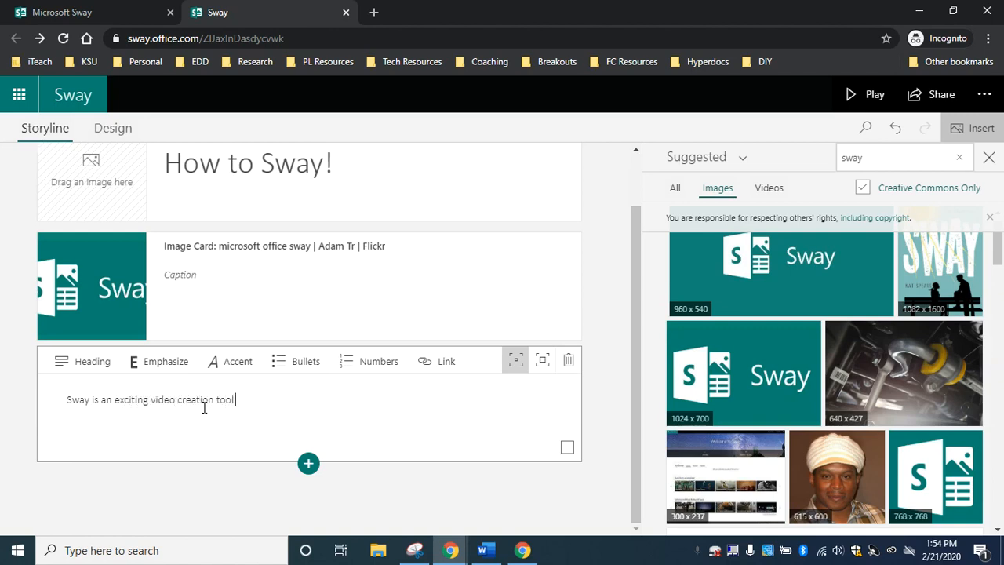
pyautogui.write('video creation tool found in Office 365!')
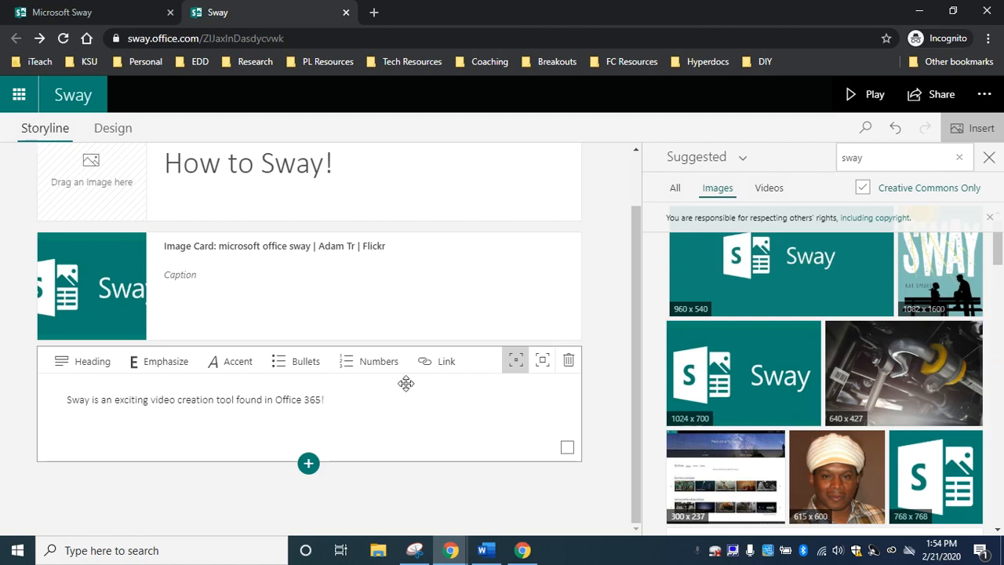
# - Add a video card below the text card and search the suggested videos for "microsoft sway"
pyautogui.click(309, 464)
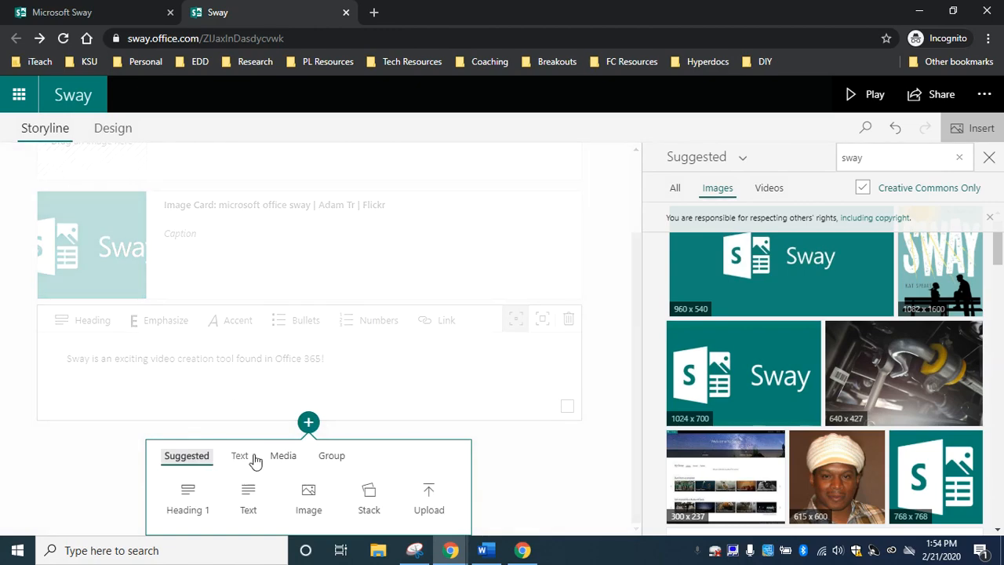
pyautogui.click(282, 455)
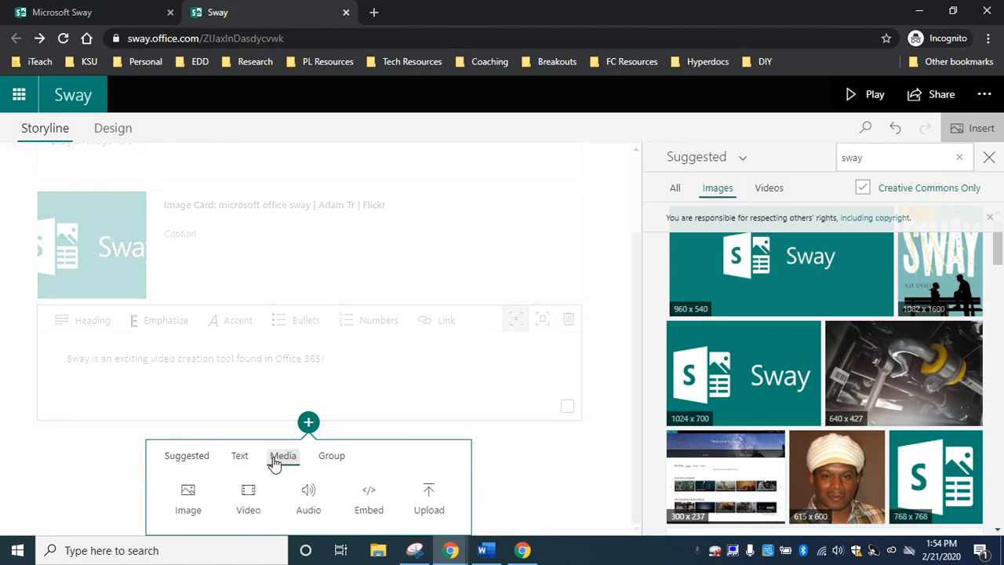
pyautogui.click(249, 502)
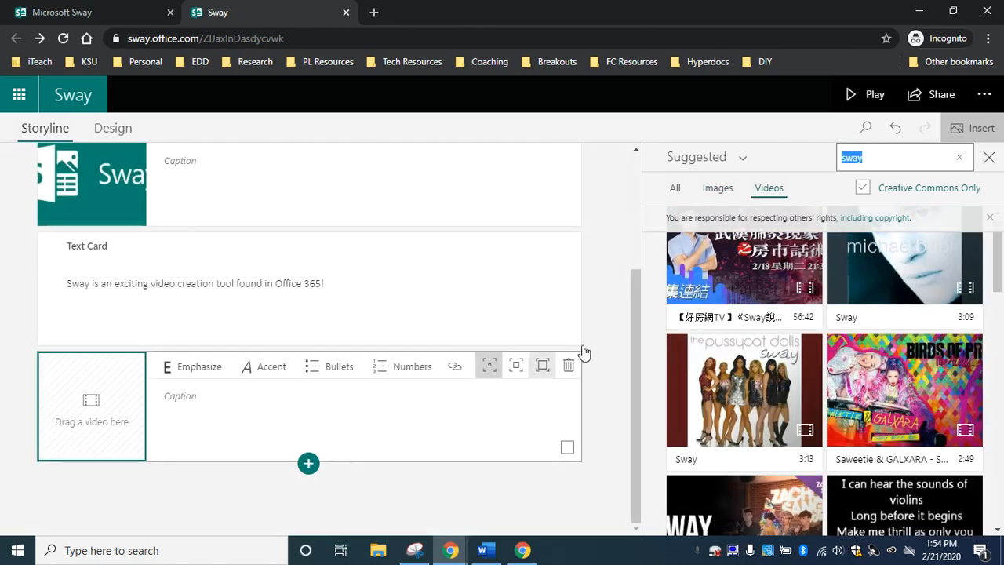
pyautogui.write('micro')
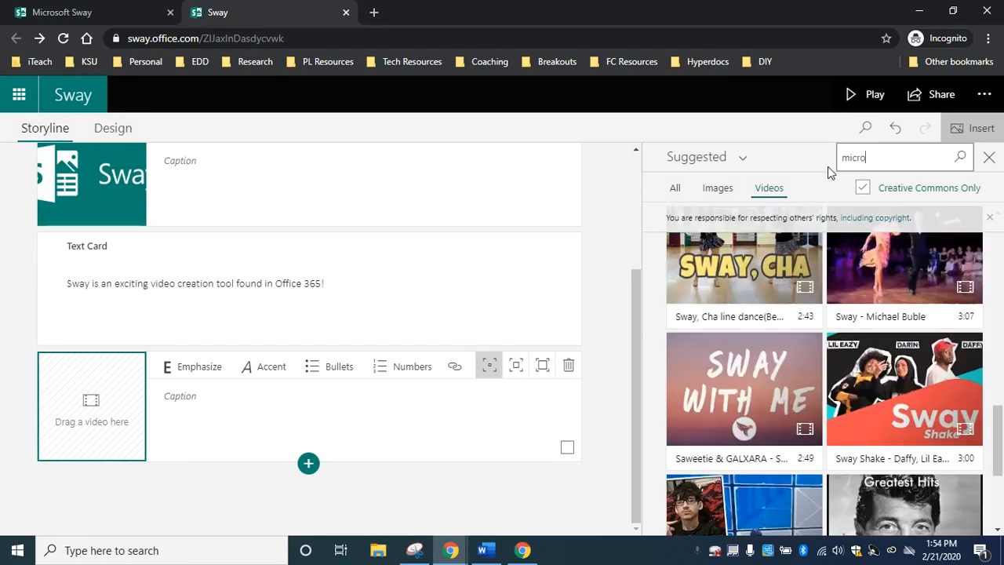
pyautogui.write('soft sawy')
pyautogui.press('BackSpace')
pyautogui.press('BackSpace')
pyautogui.press('BackSpace')
pyautogui.write('way')
pyautogui.press('Return')
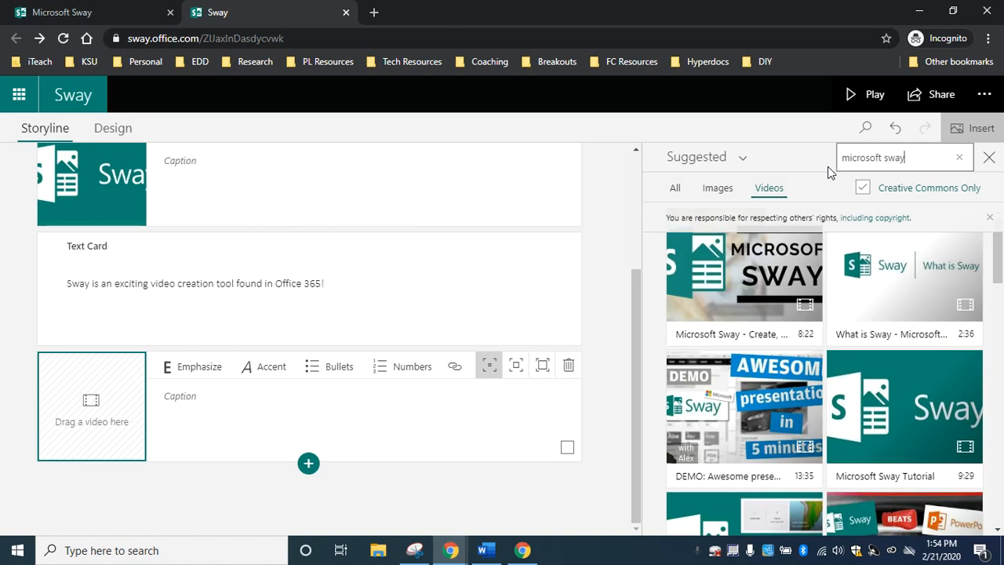
# - Insert the video "Microsoft Sway - Create, Design, and Share Your Story" into the video card and give the card the middle emphasis level
pyautogui.click(745, 288)
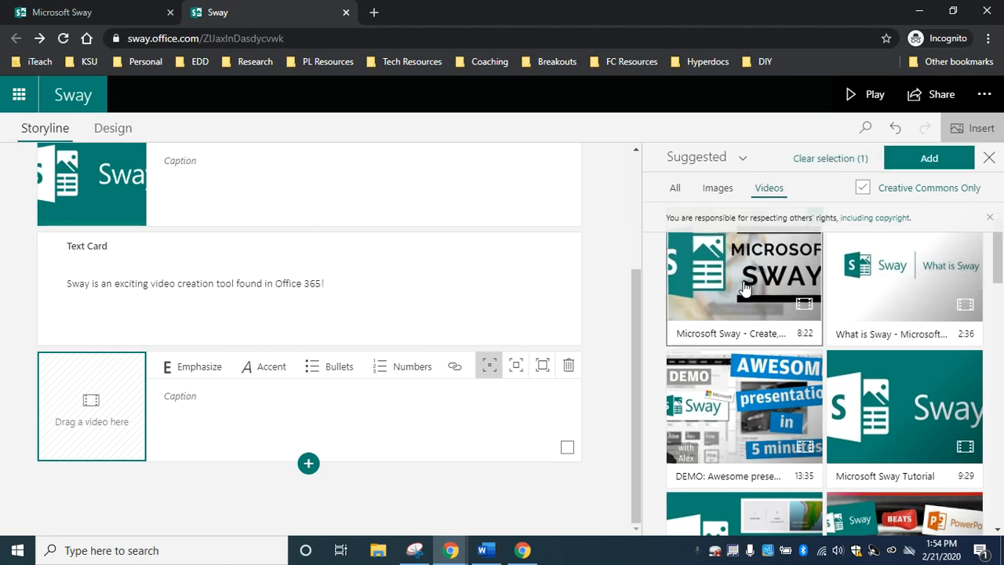
pyautogui.click(910, 161)
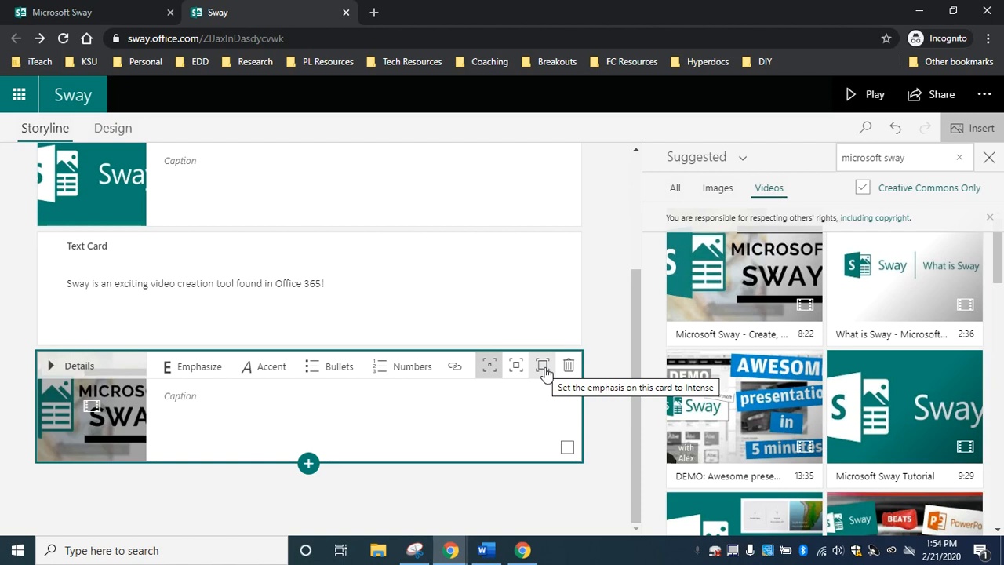
pyautogui.click(516, 370)
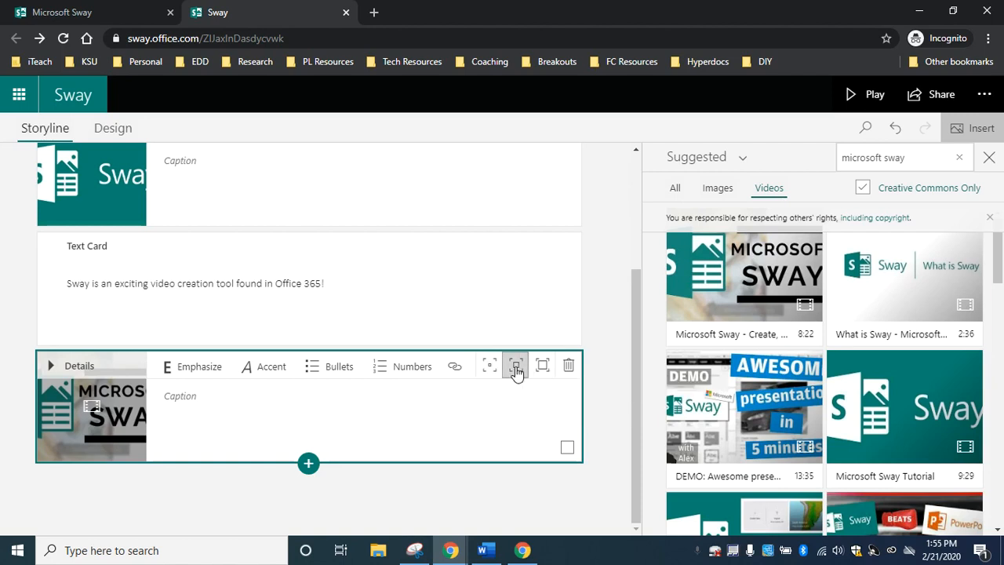
# - Preview the Sway's design from title to video, play the embedded video briefly, pause it, and return to the title
pyautogui.click(110, 133)
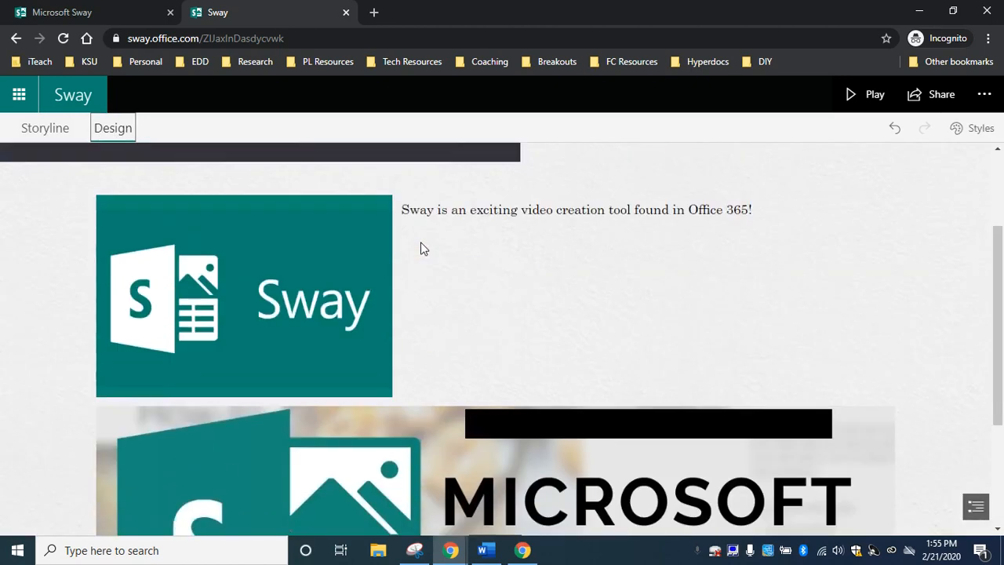
pyautogui.scroll(2, 421, 248)
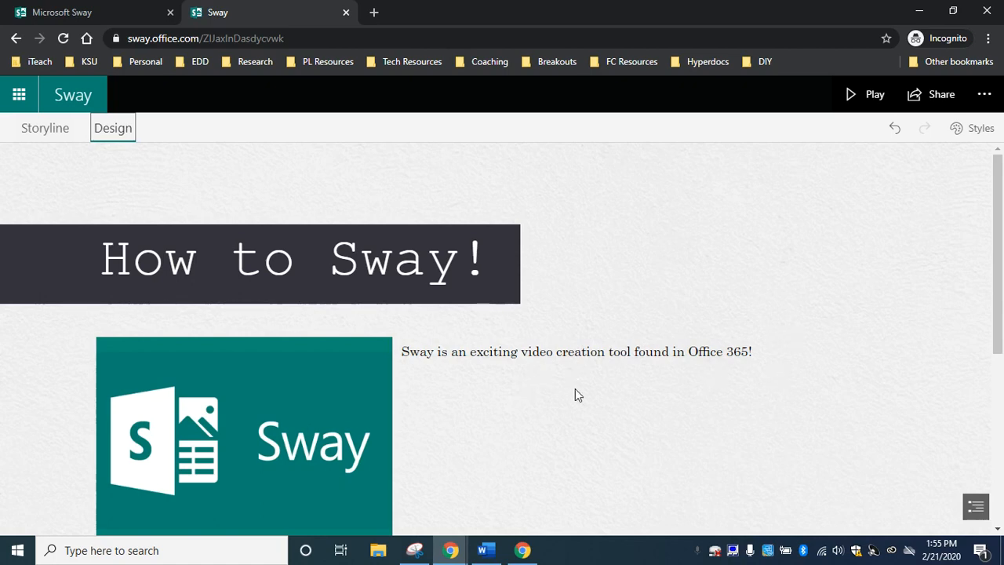
pyautogui.scroll(-2, 723, 386)
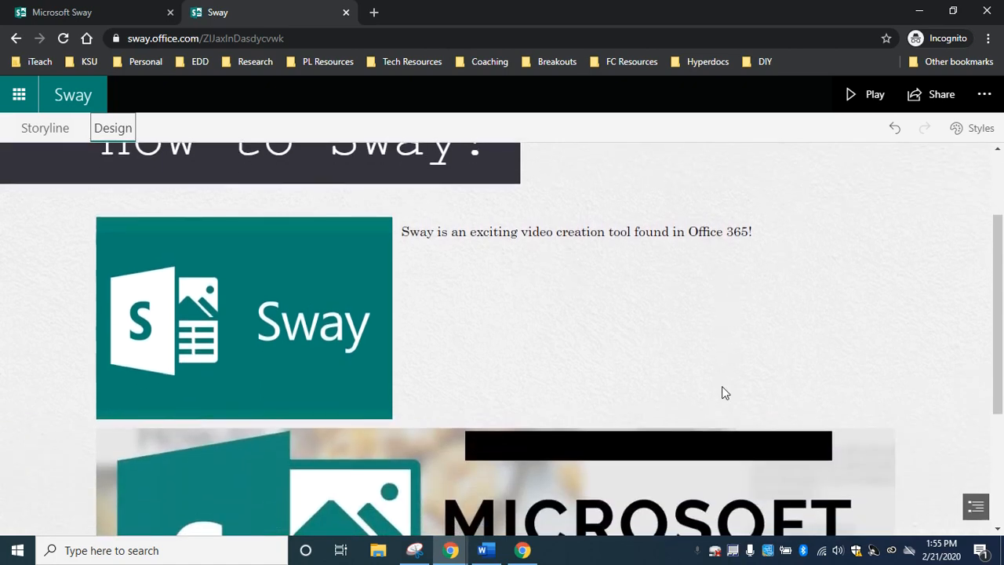
pyautogui.scroll(-3, 722, 386)
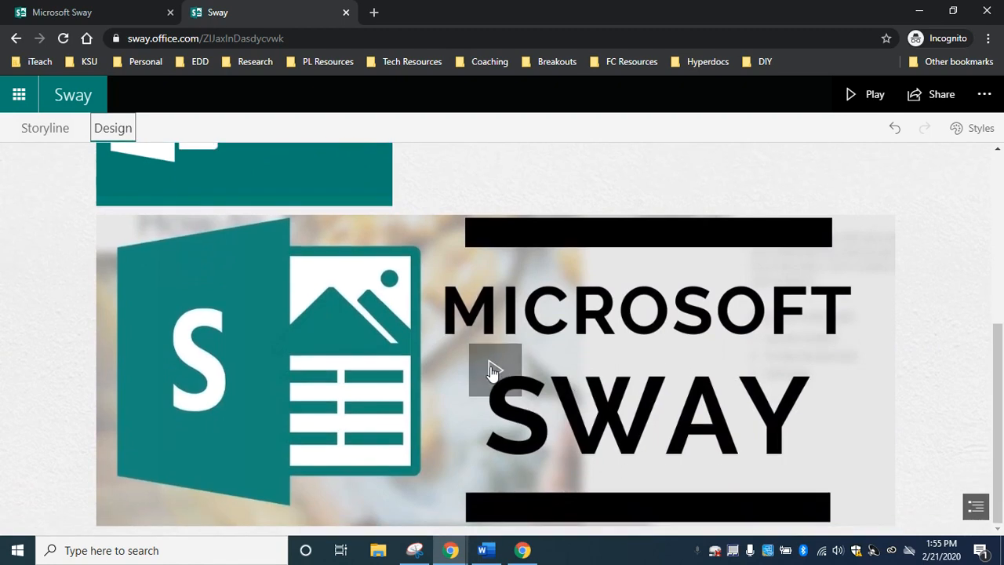
pyautogui.click(490, 368)
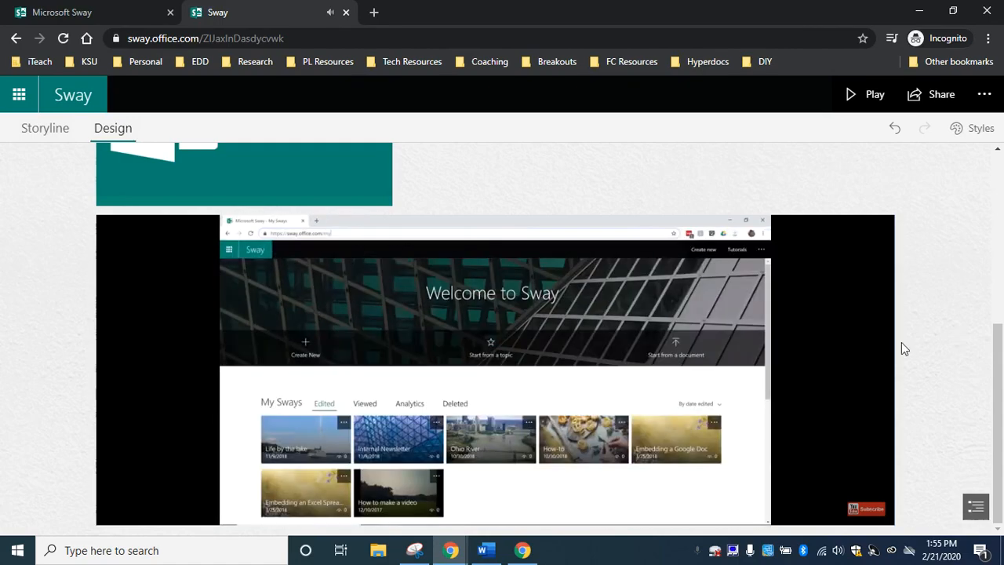
pyautogui.click(638, 387)
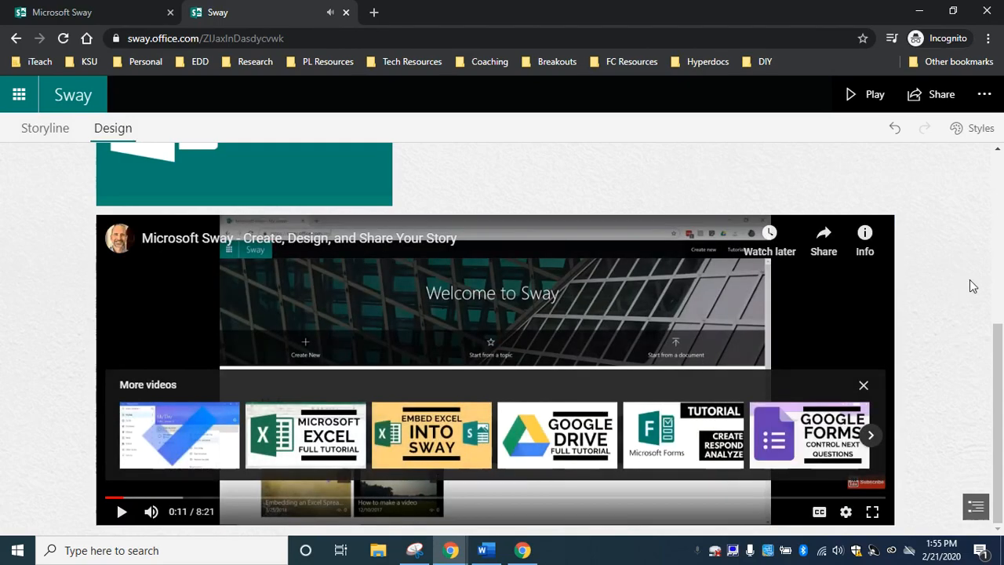
pyautogui.scroll(1, 956, 307)
pyautogui.scroll(5, 955, 307)
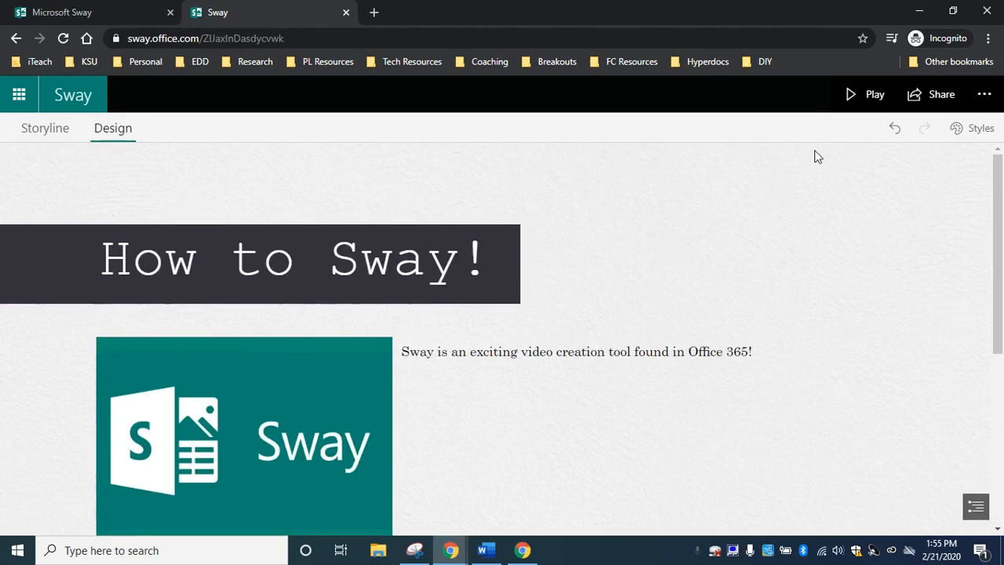
# - Open the style options and review the whole Sway in its vertical layout
pyautogui.click(972, 129)
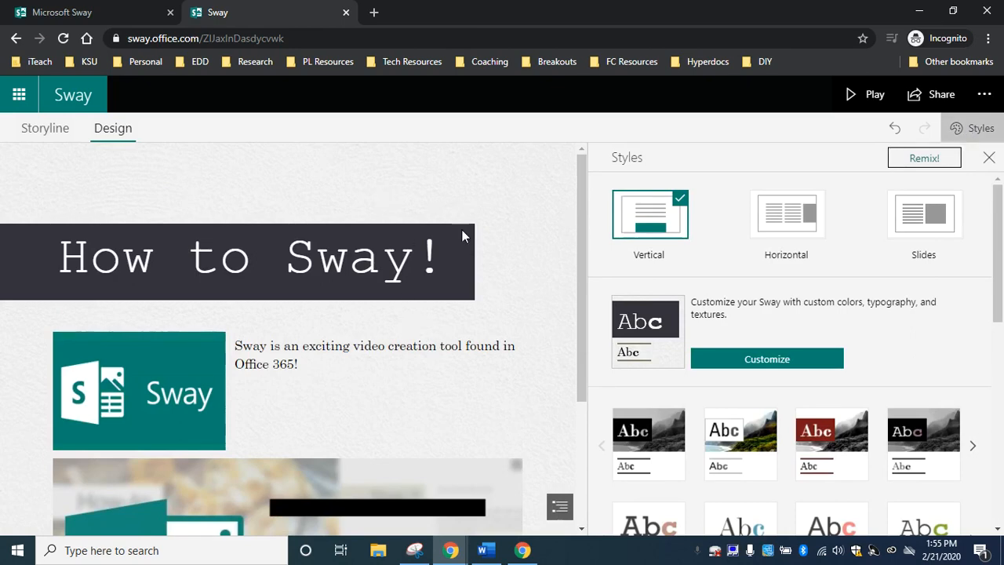
pyautogui.scroll(-2, 461, 414)
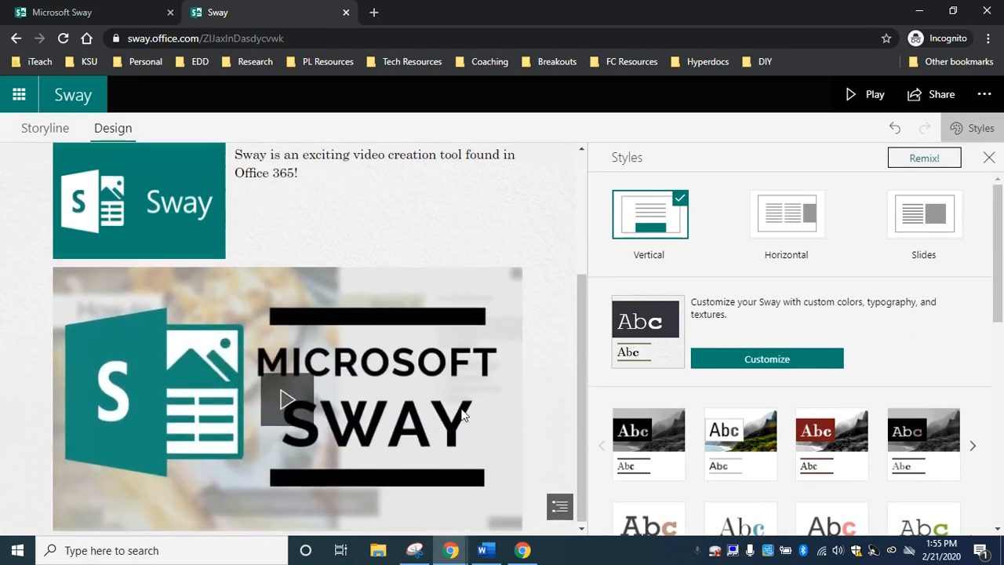
pyautogui.scroll(2, 462, 414)
pyautogui.scroll(-2, 461, 414)
pyautogui.scroll(2, 461, 414)
pyautogui.scroll(1, 463, 414)
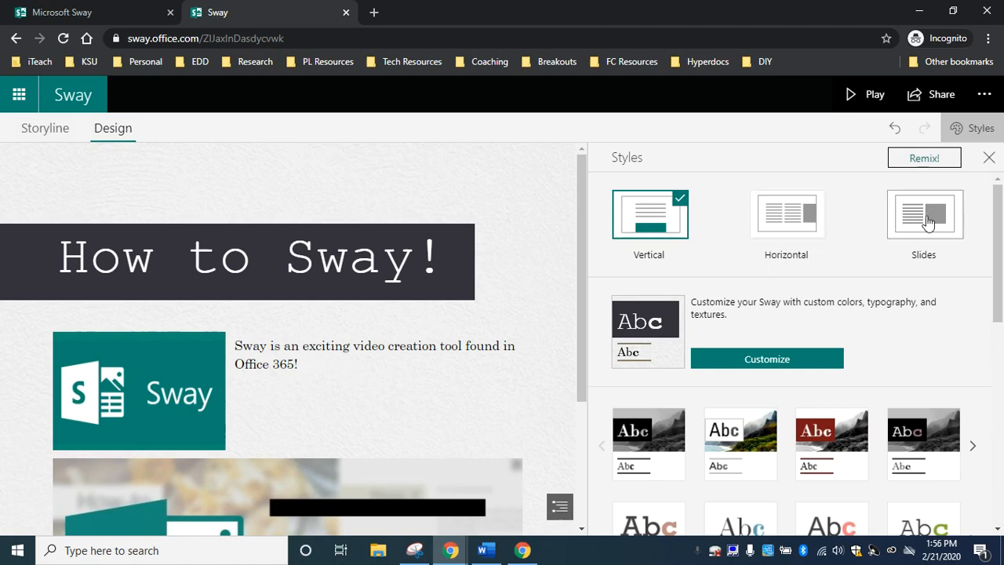
# - Try the Horizontal layout and look through the Sway in it
pyautogui.click(780, 225)
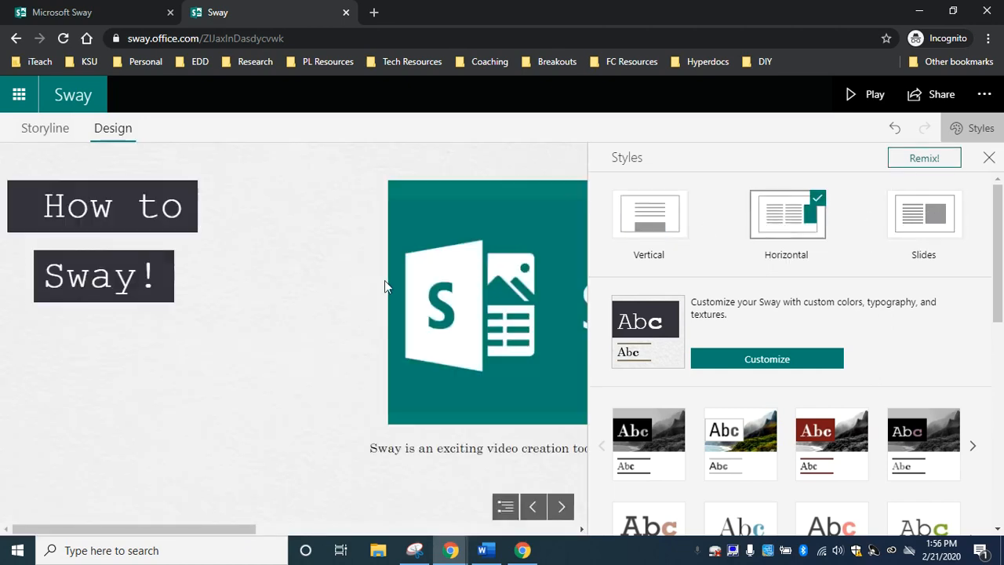
pyautogui.scroll(-3, 436, 302)
pyautogui.scroll(3, 436, 298)
pyautogui.scroll(-3, 436, 299)
pyautogui.scroll(3, 436, 298)
pyautogui.scroll(-2, 436, 298)
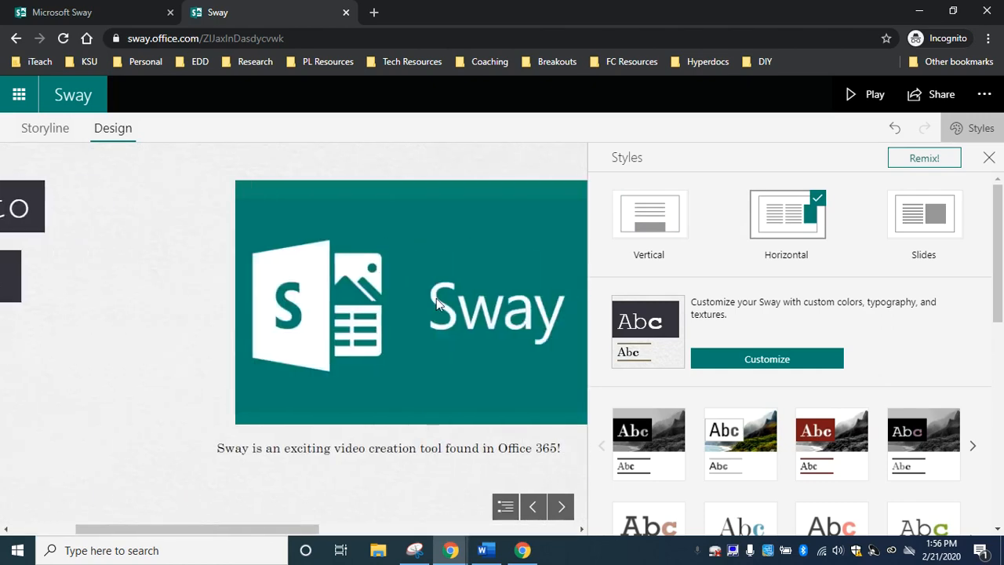
pyautogui.scroll(3, 436, 298)
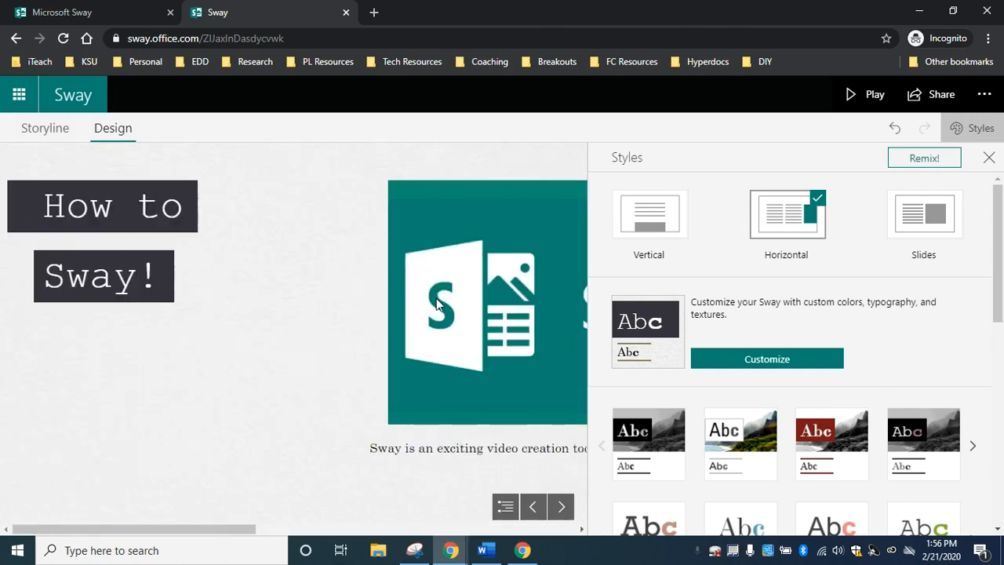
# - Try the Slides layout, page forward to the video slide, and restore the Vertical layout
pyautogui.click(958, 228)
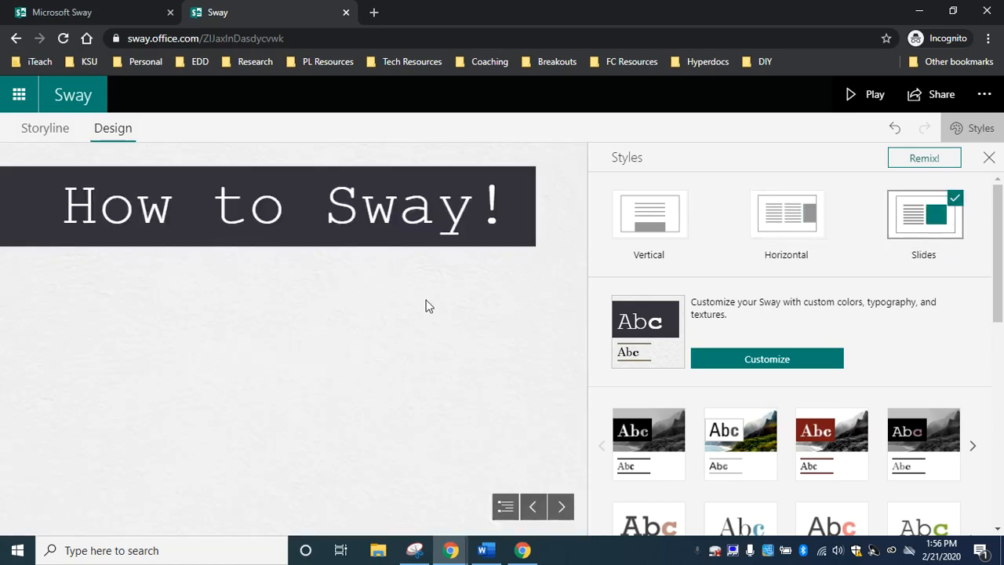
pyautogui.click(562, 507)
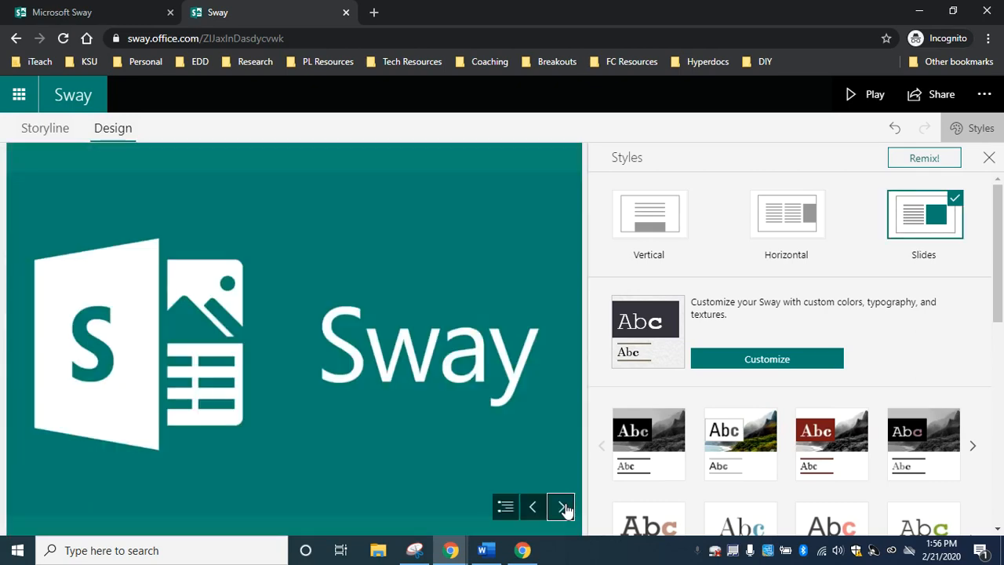
pyautogui.click(562, 507)
pyautogui.click(561, 507)
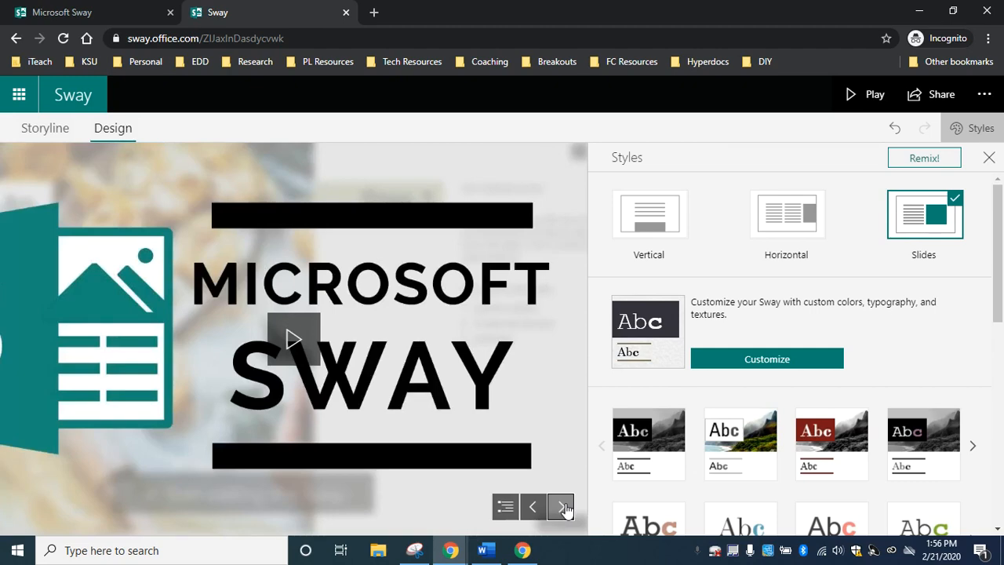
pyautogui.click(640, 235)
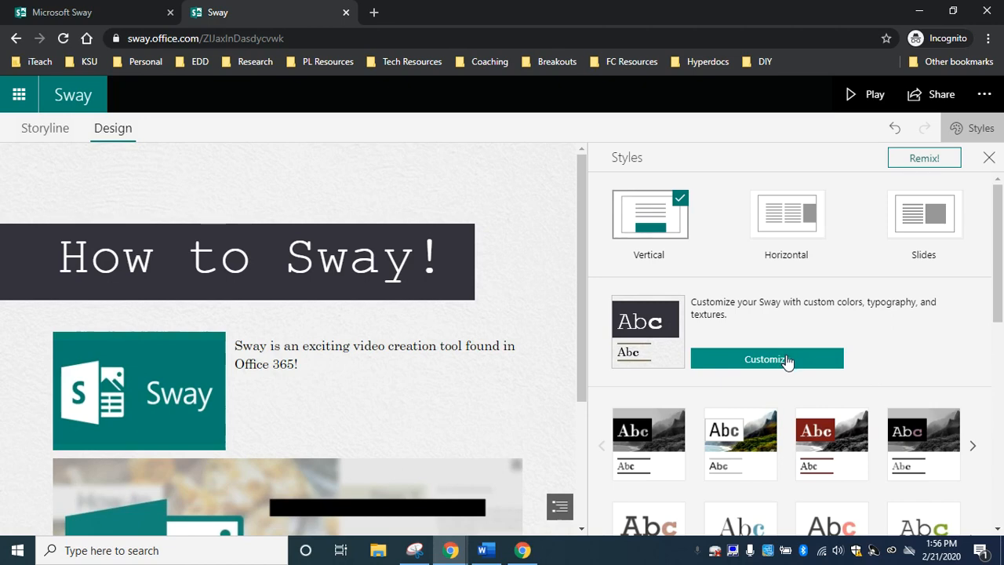
# - Browse the style gallery, try the third variation in the last row, and preview the Sway with it
pyautogui.scroll(-3, 787, 361)
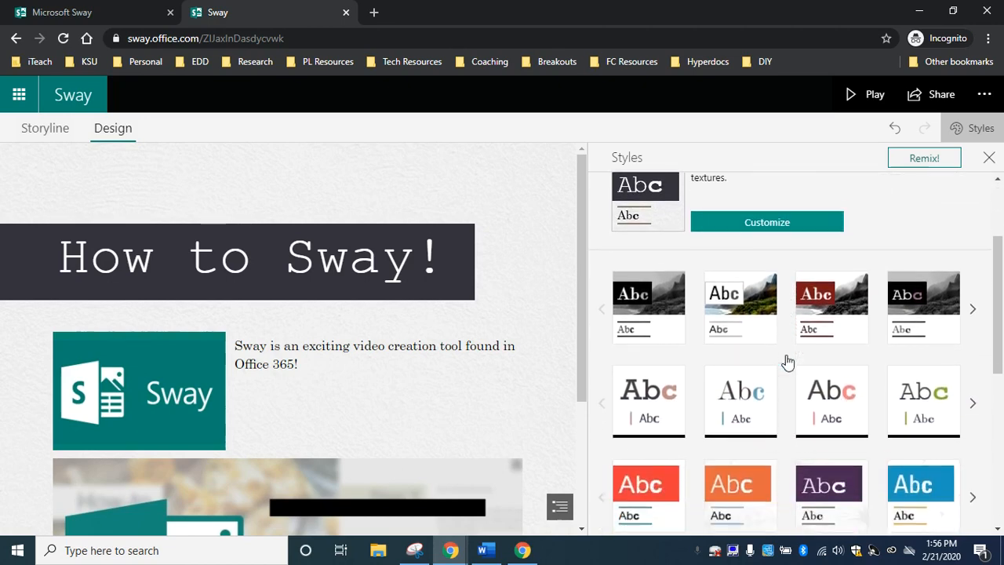
pyautogui.scroll(-1, 786, 361)
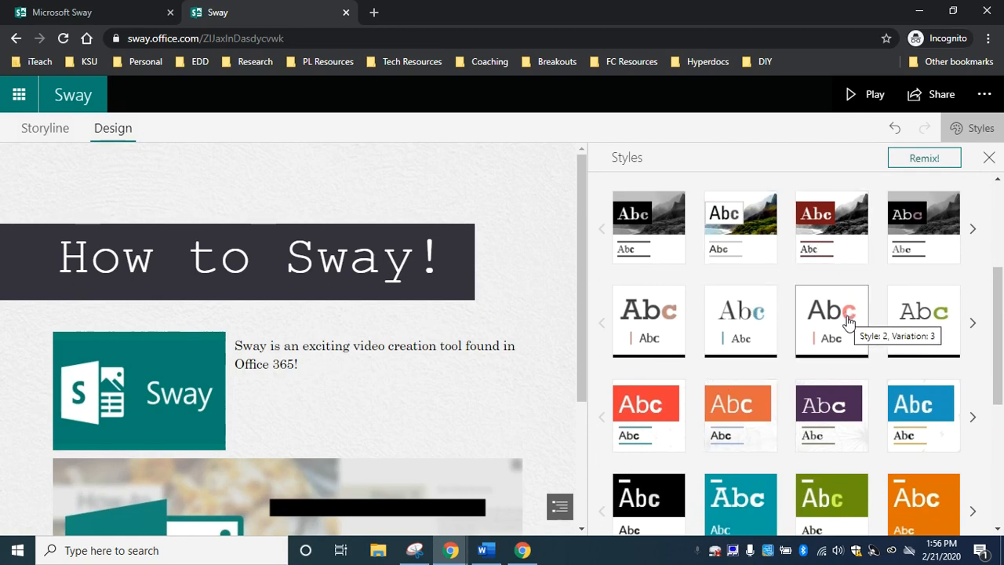
pyautogui.scroll(-1, 848, 322)
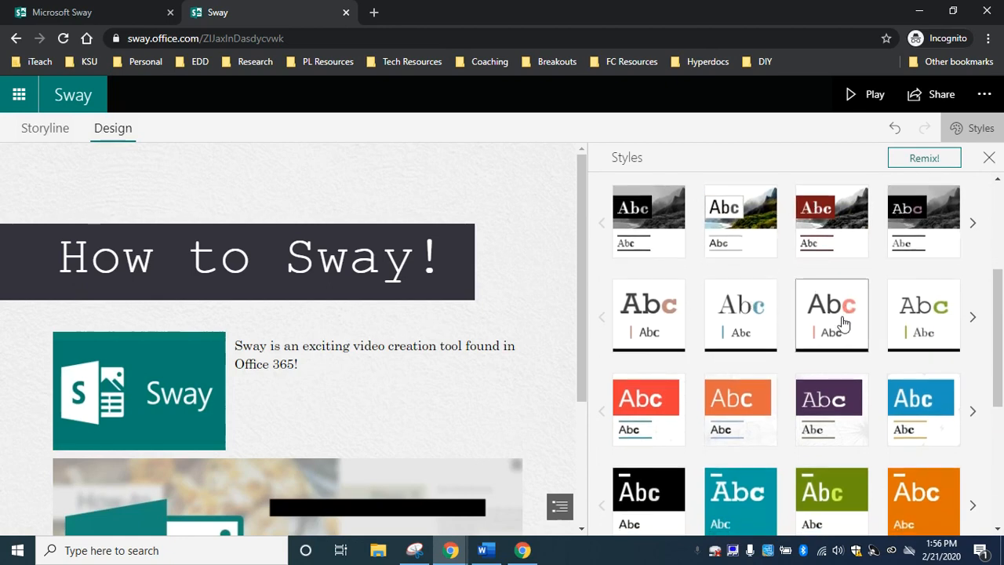
pyautogui.scroll(-3, 860, 284)
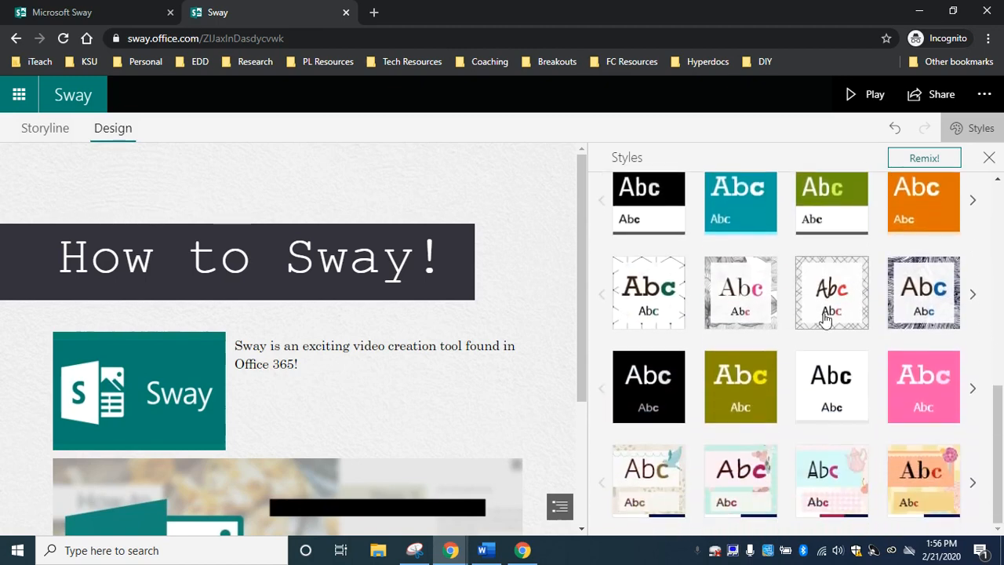
pyautogui.click(828, 473)
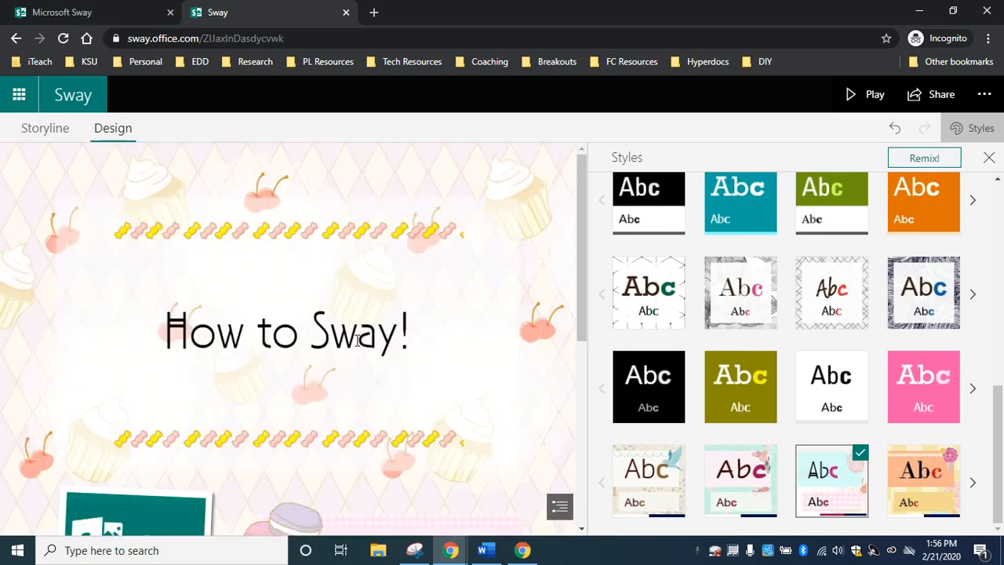
pyautogui.scroll(-5, 357, 340)
pyautogui.scroll(2, 357, 340)
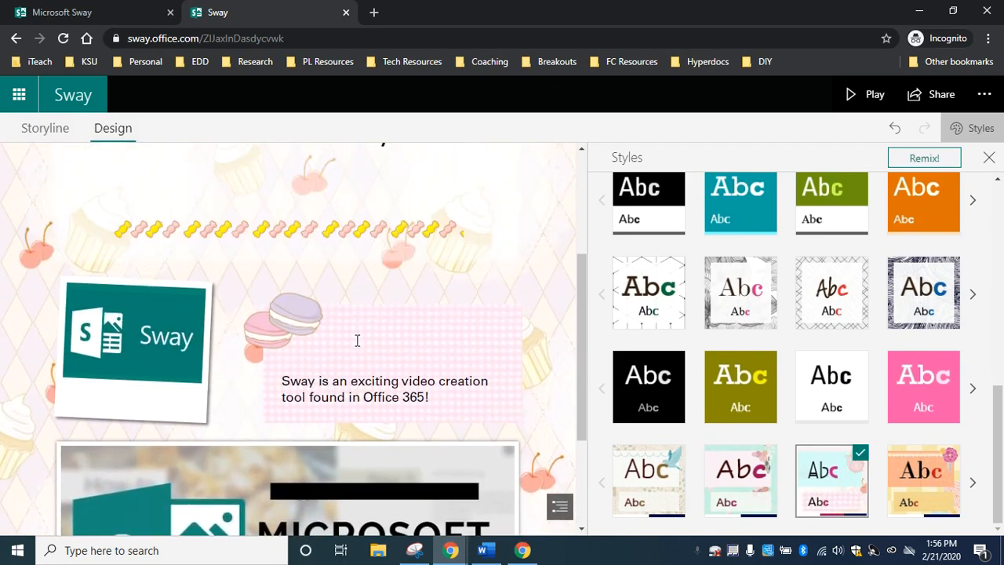
# - Try the plain black style and the white geometric-line style, and preview the Sway with the geometric one
pyautogui.click(645, 395)
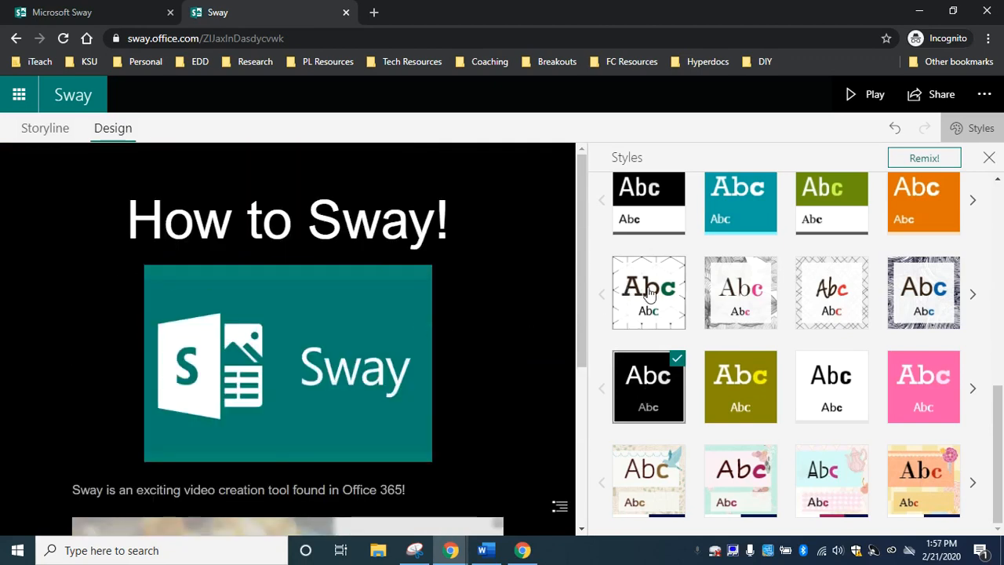
pyautogui.click(648, 292)
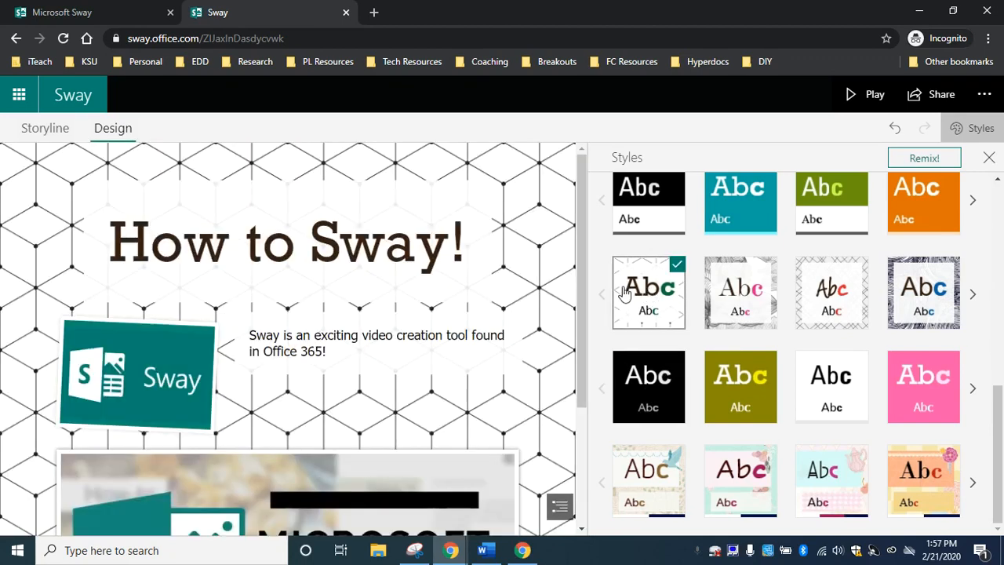
pyautogui.scroll(-3, 482, 289)
pyautogui.scroll(3, 483, 289)
# - Apply the second variation in the patterned style row, the grey floral line-art one, and preview the Sway down to the video
pyautogui.click(759, 291)
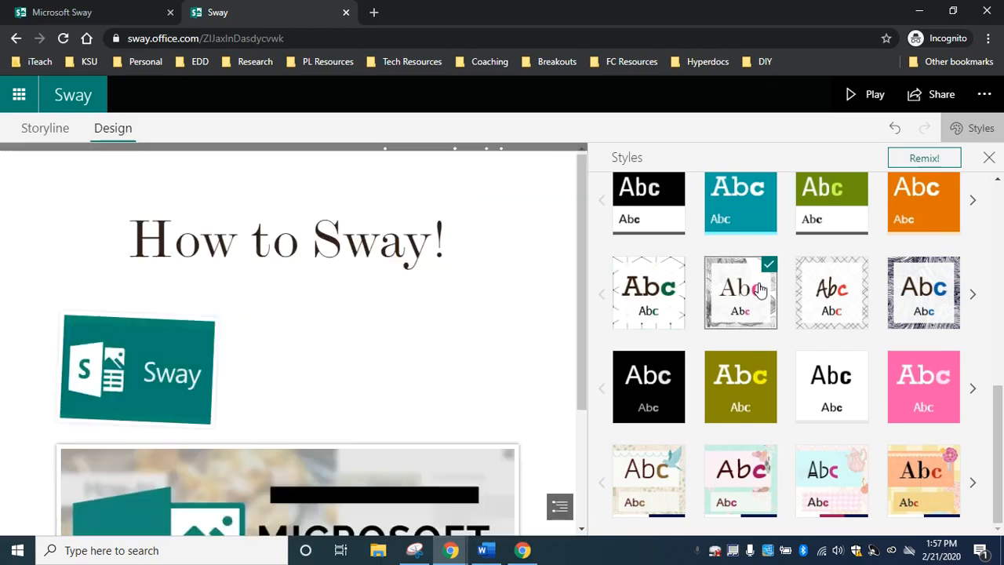
pyautogui.scroll(-3, 524, 317)
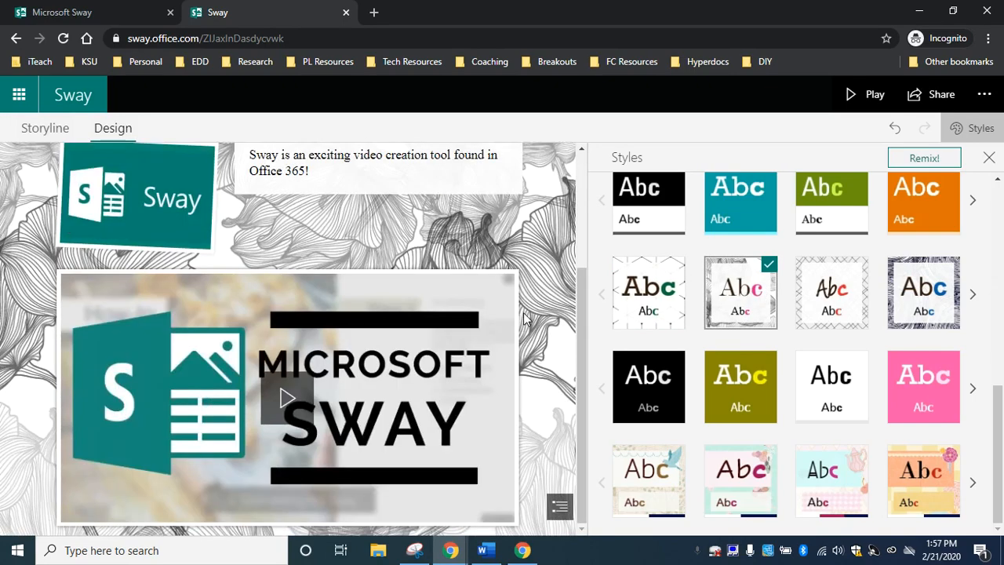
# - Try the first variation in the last style row, the tree-patterned one, and preview the Sway with it
pyautogui.scroll(3, 524, 318)
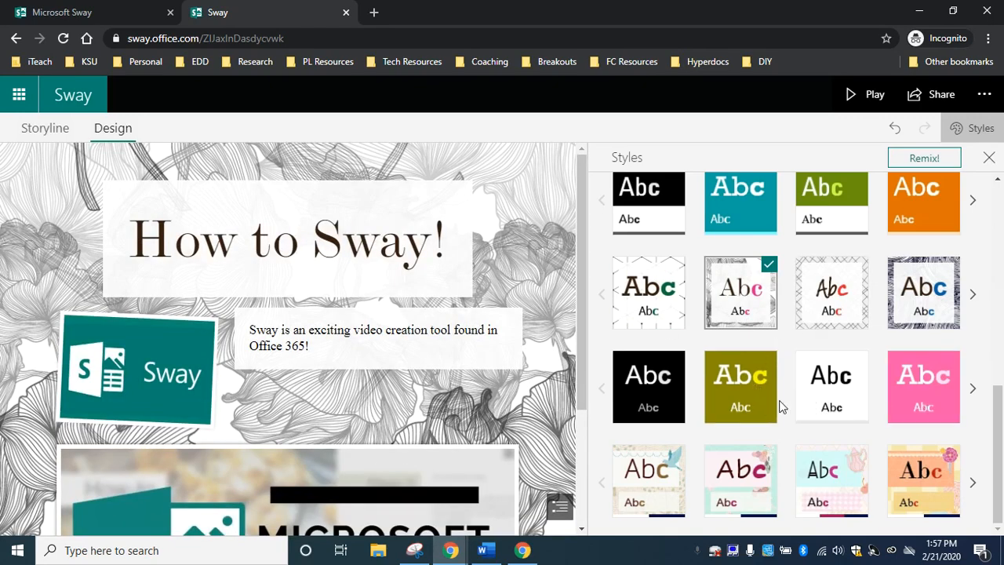
pyautogui.click(663, 469)
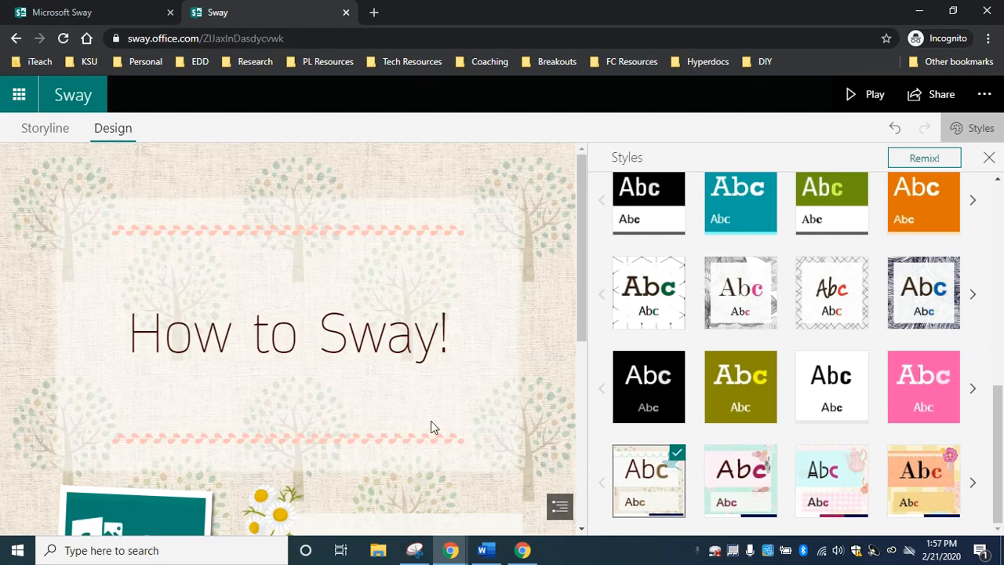
pyautogui.scroll(-1, 430, 424)
pyautogui.scroll(-4, 430, 421)
pyautogui.scroll(5, 430, 421)
# - Undo the last two style changes to restore the white geometric-line style, and open its customization options
pyautogui.click(897, 134)
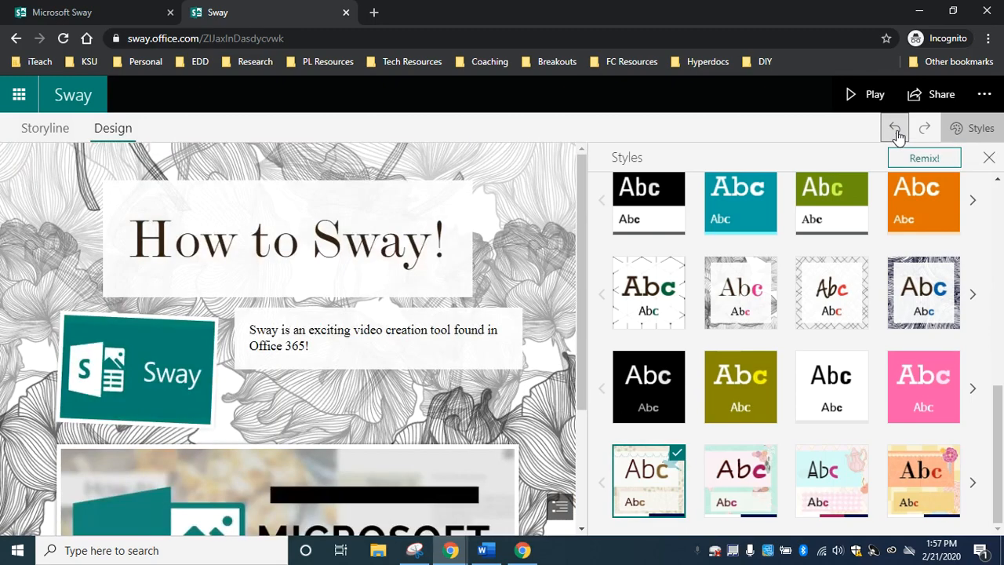
pyautogui.click(896, 133)
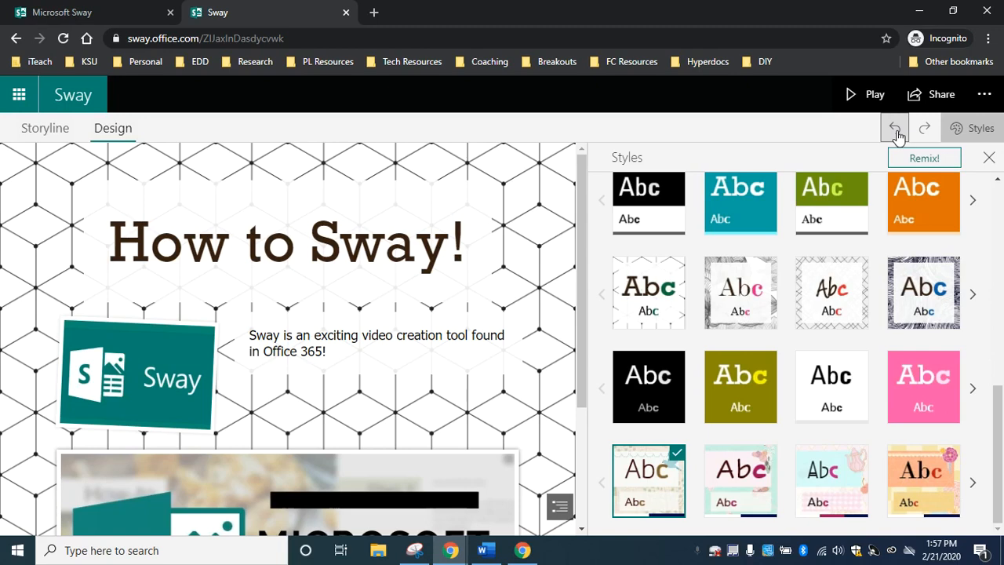
pyautogui.scroll(5, 866, 257)
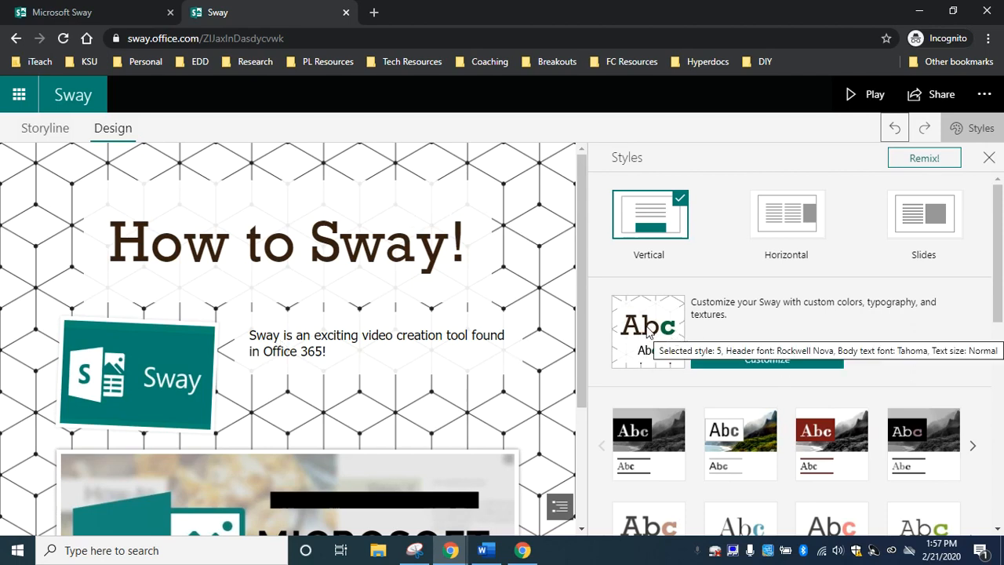
pyautogui.click(767, 359)
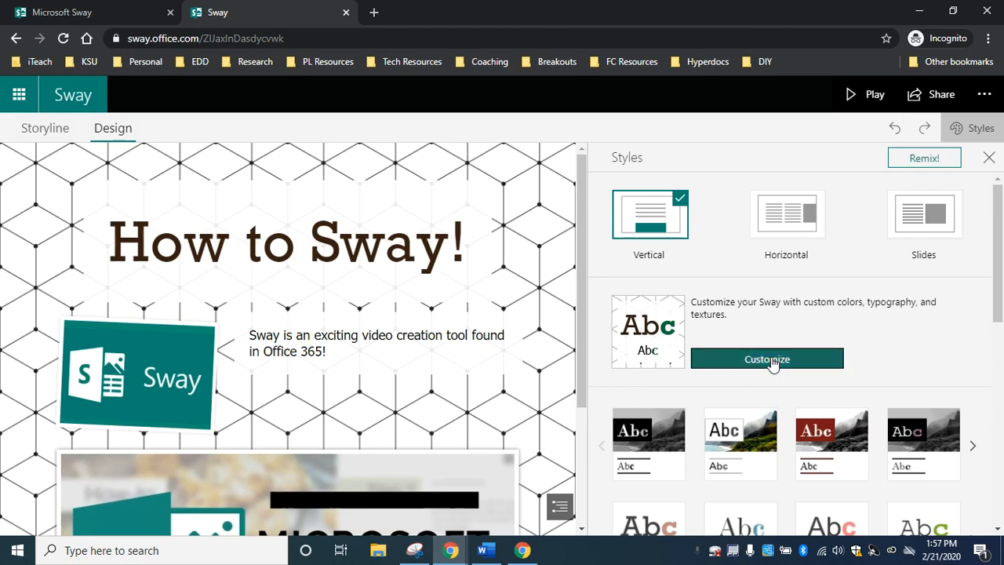
# - Browse the curated color palettes, apply the third one in the final set, the muted purple one, and preview the Sway
pyautogui.scroll(-2, 815, 376)
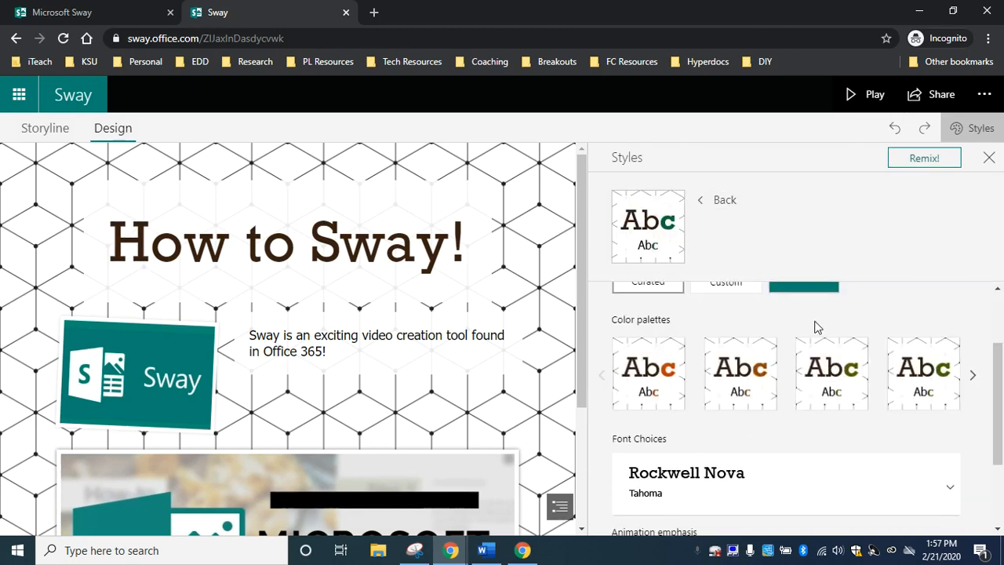
pyautogui.scroll(2, 816, 325)
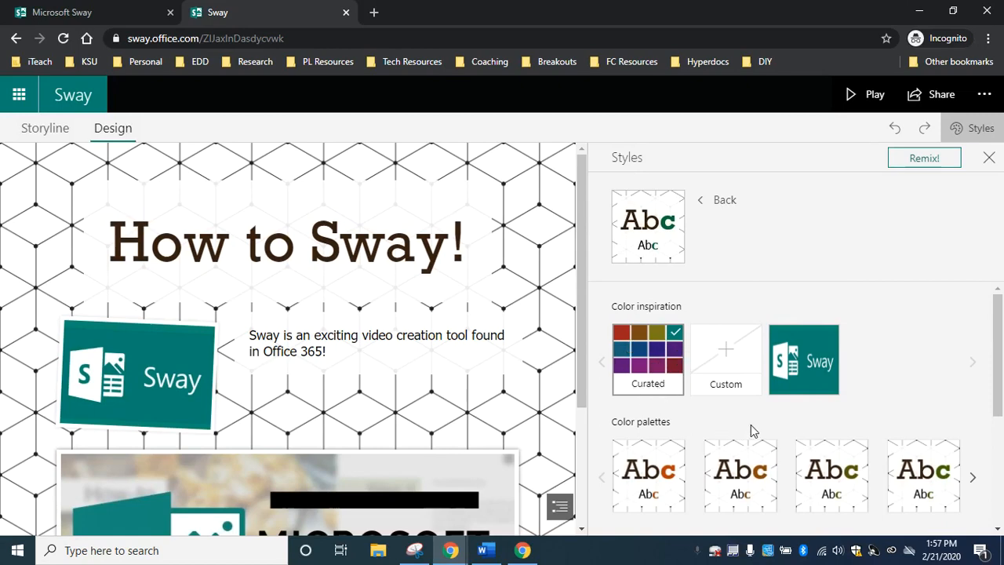
pyautogui.scroll(-1, 824, 459)
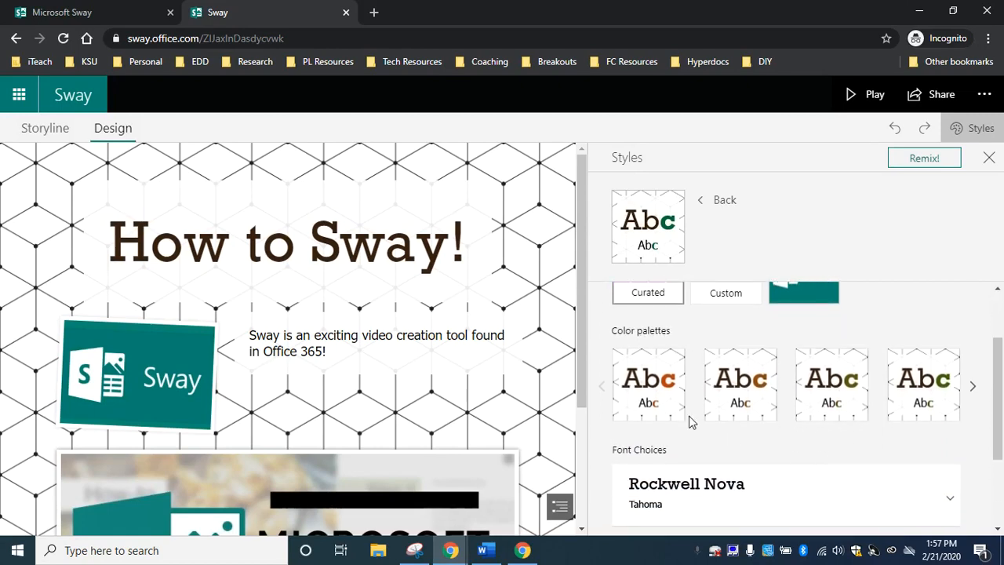
pyautogui.click(970, 399)
pyautogui.click(970, 399)
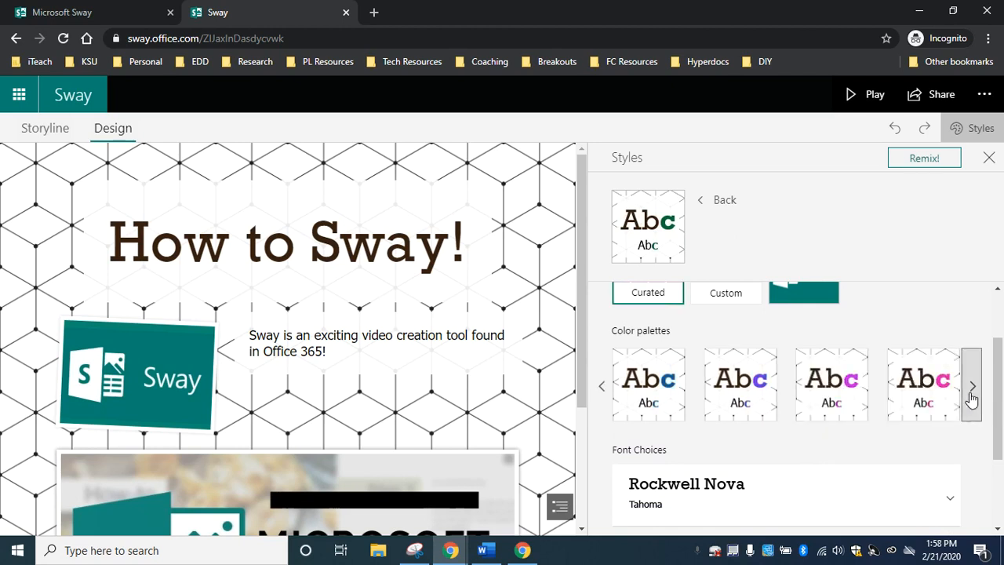
pyautogui.click(970, 399)
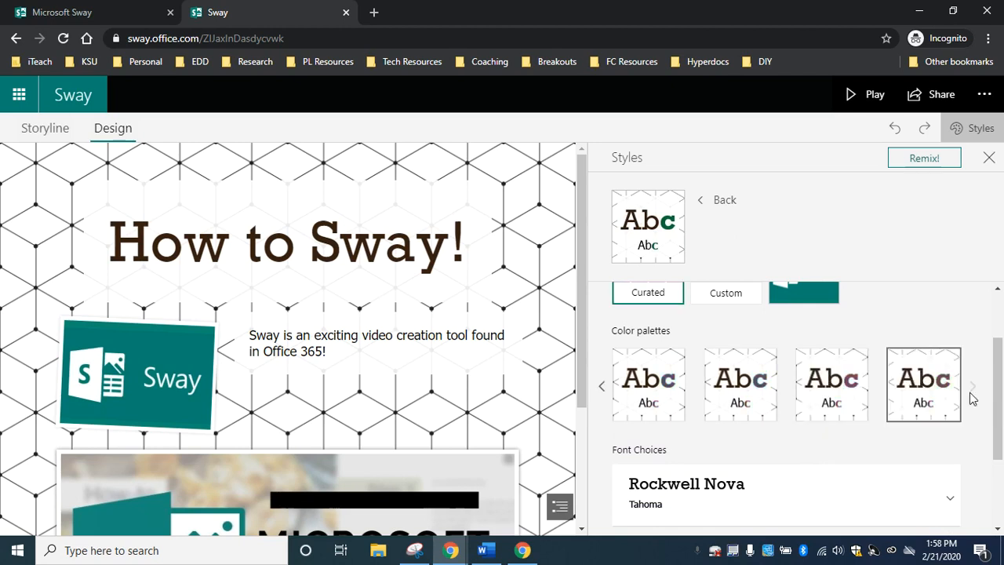
pyautogui.click(825, 386)
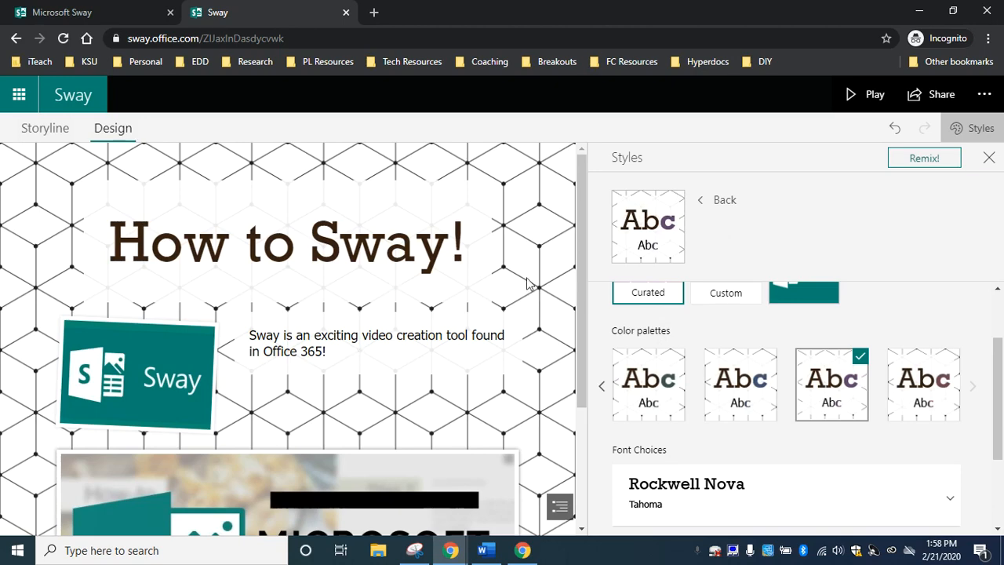
pyautogui.scroll(-1, 572, 335)
pyautogui.scroll(-2, 572, 335)
pyautogui.scroll(3, 572, 335)
# - Browse the font choices and apply the Hombre and Century Schoolbook pairing
pyautogui.scroll(-2, 806, 431)
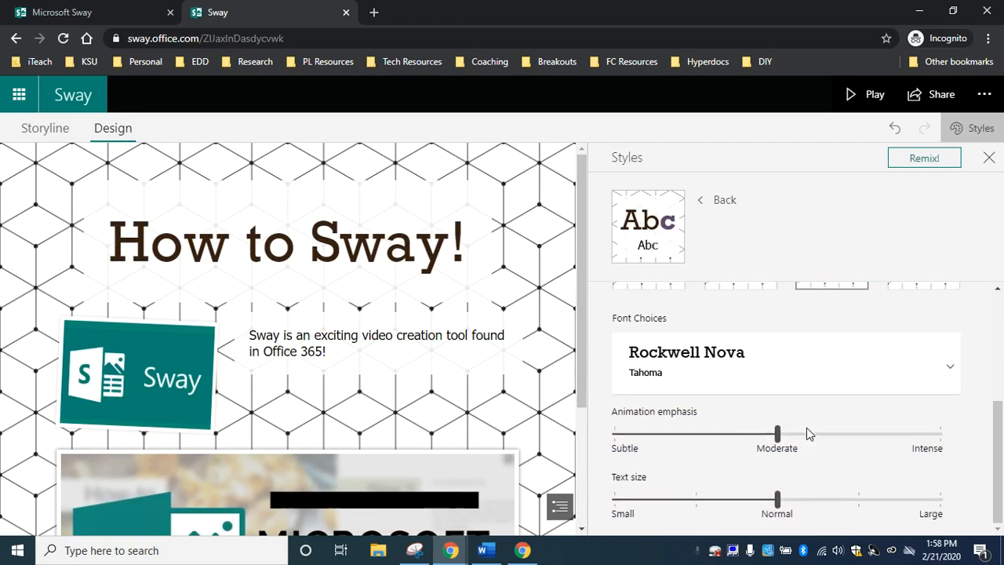
pyautogui.click(759, 384)
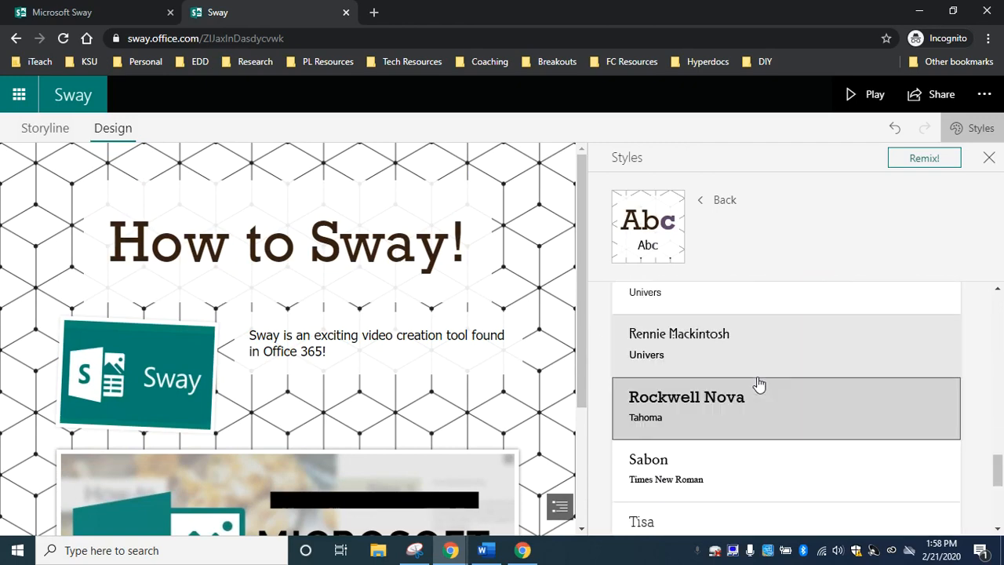
pyautogui.scroll(-5, 758, 384)
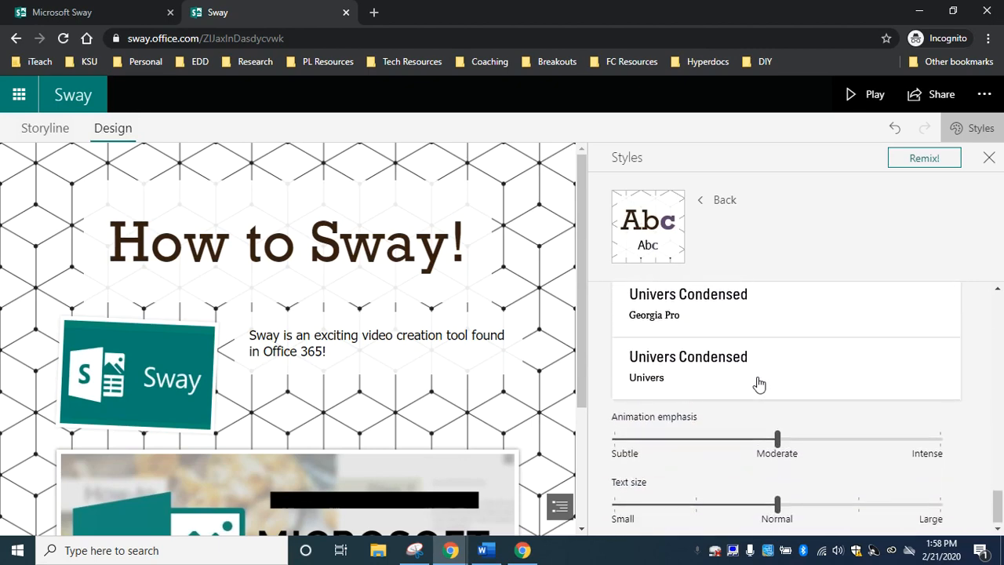
pyautogui.scroll(5, 758, 384)
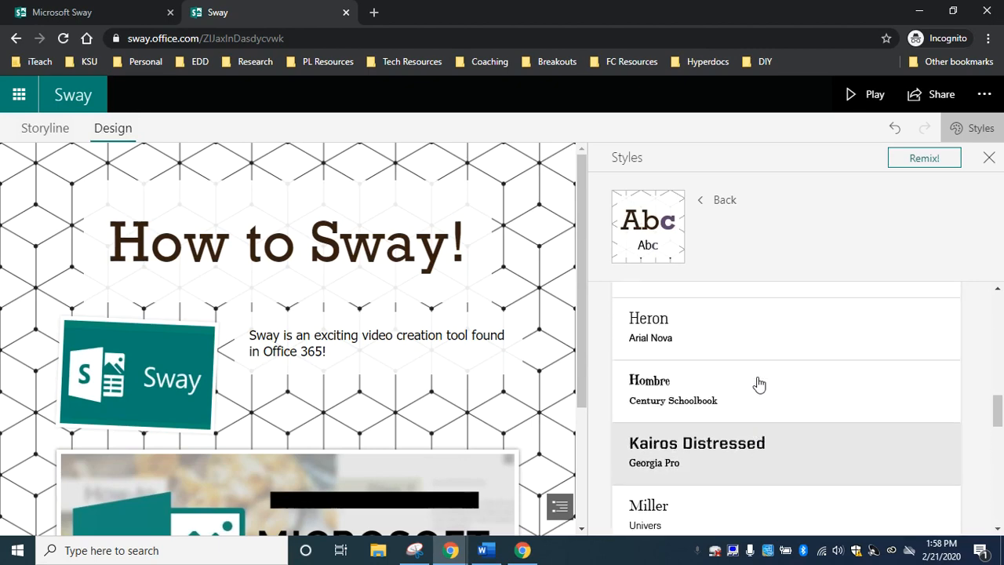
pyautogui.scroll(1, 759, 385)
pyautogui.click(682, 419)
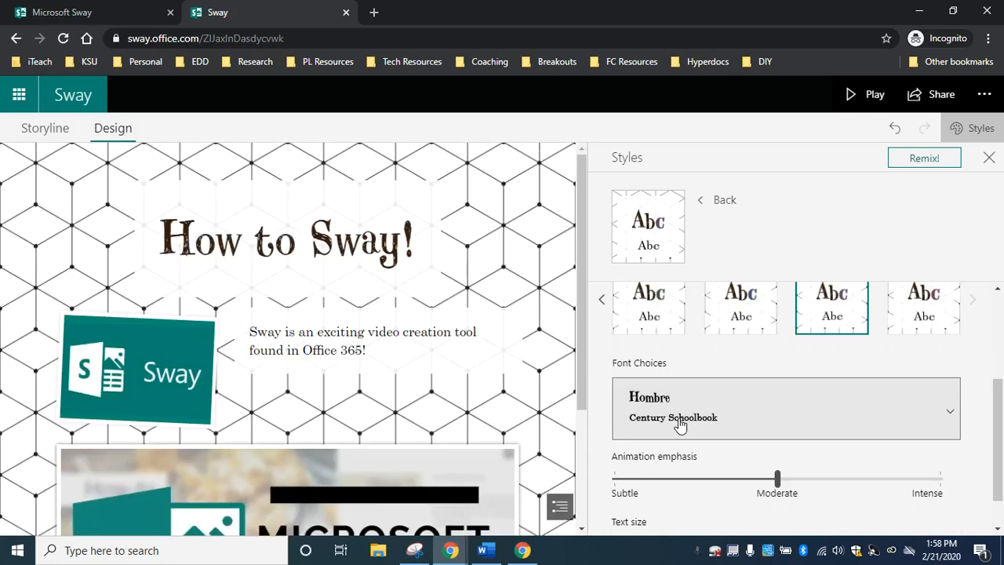
# - Set the animation emphasis to Intense and the text size to Large
pyautogui.scroll(-1, 679, 424)
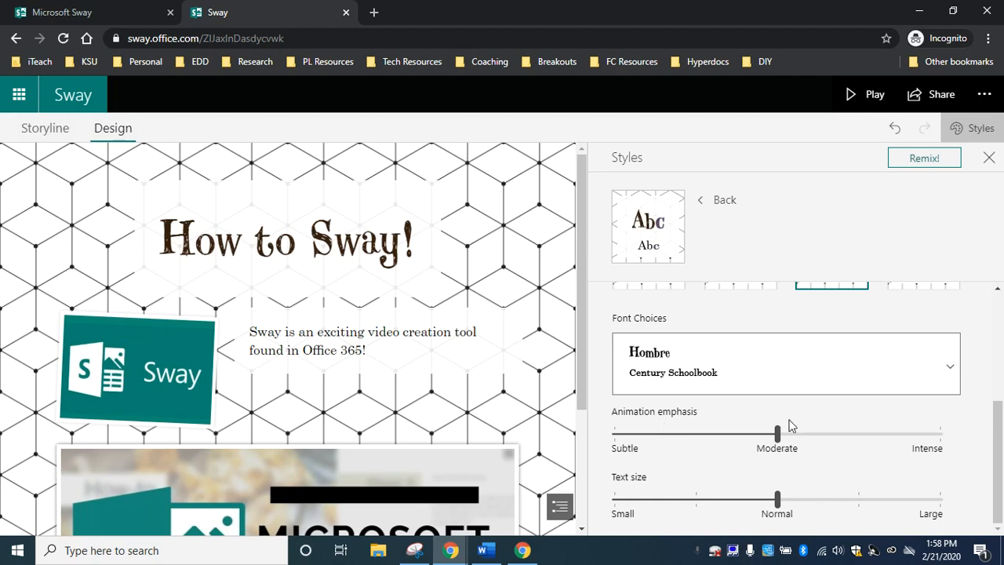
pyautogui.moveTo(780, 433); pyautogui.dragTo(942, 441)
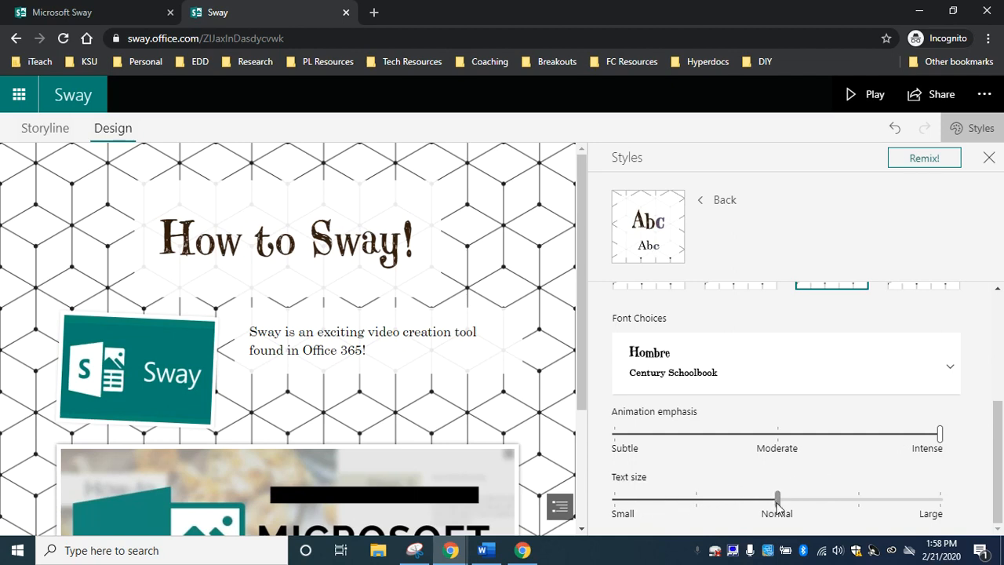
pyautogui.moveTo(777, 503); pyautogui.dragTo(942, 503)
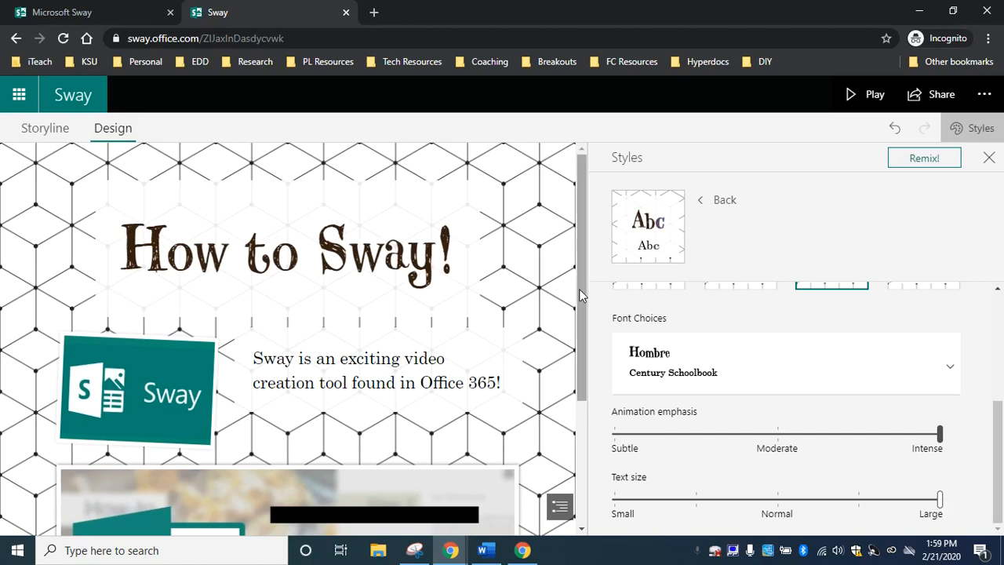
pyautogui.moveTo(580, 288); pyautogui.dragTo(592, 242)
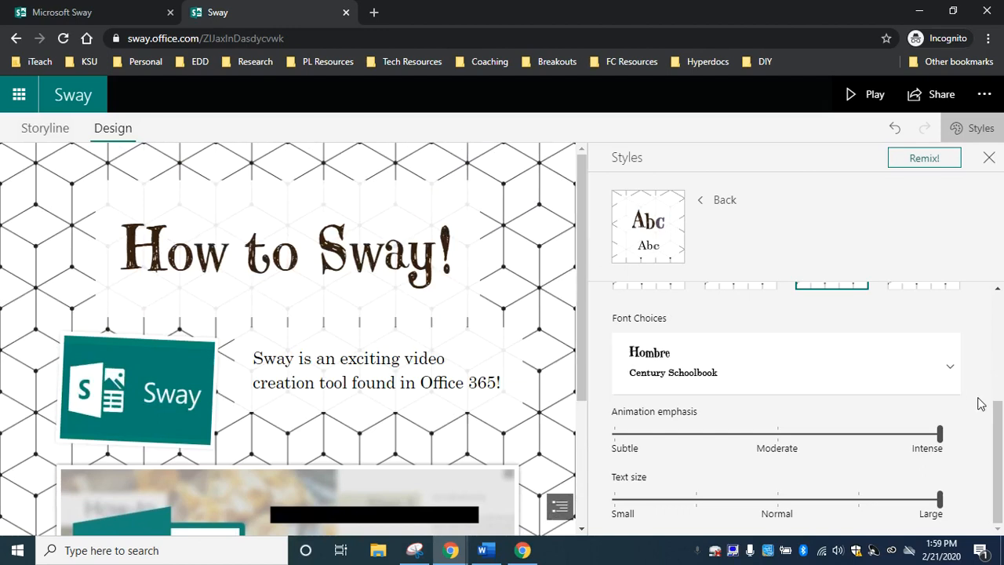
# - Try two random designs with Remix, previewing the Sway in each one
pyautogui.click(927, 168)
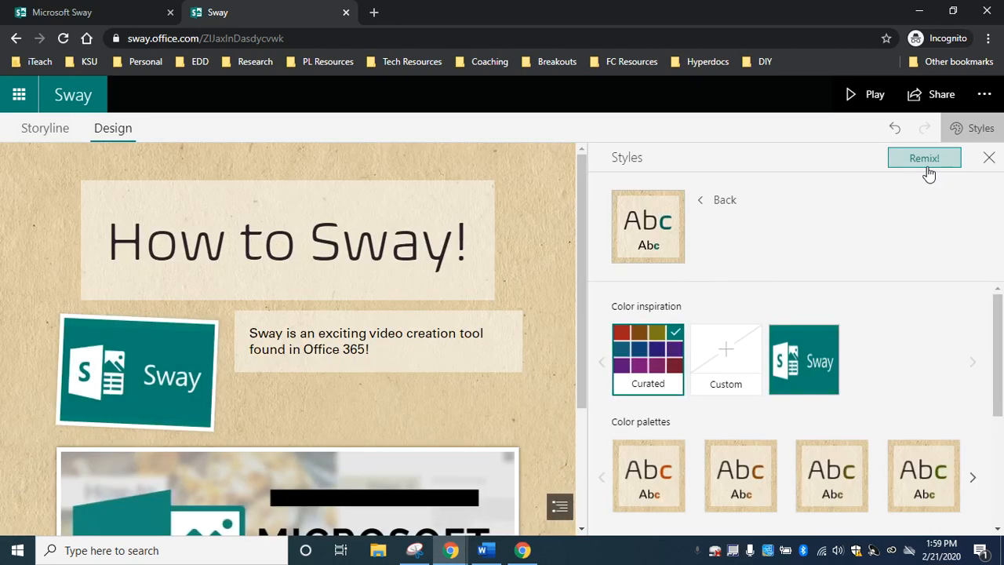
pyautogui.scroll(-2, 572, 333)
pyautogui.scroll(2, 573, 332)
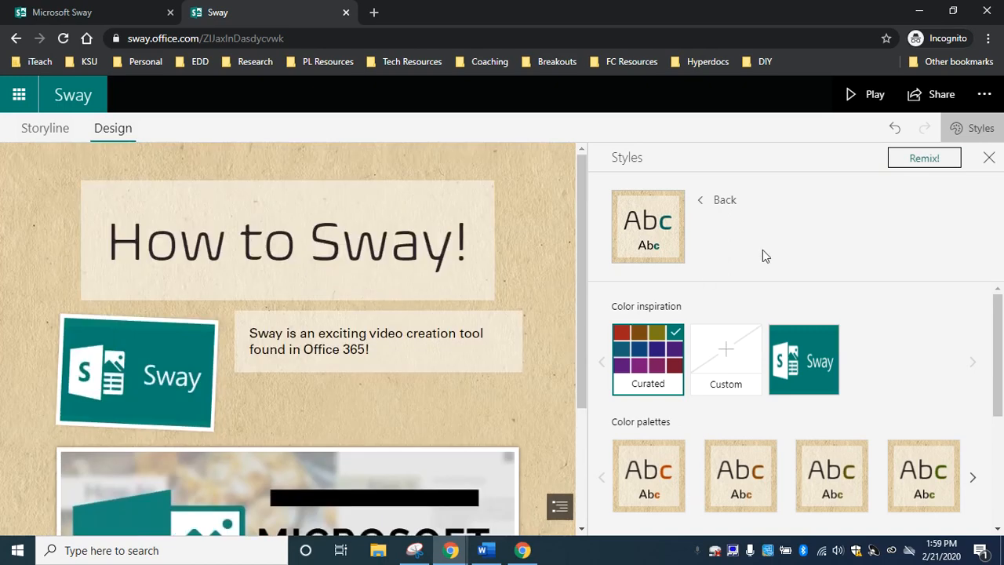
pyautogui.click(921, 160)
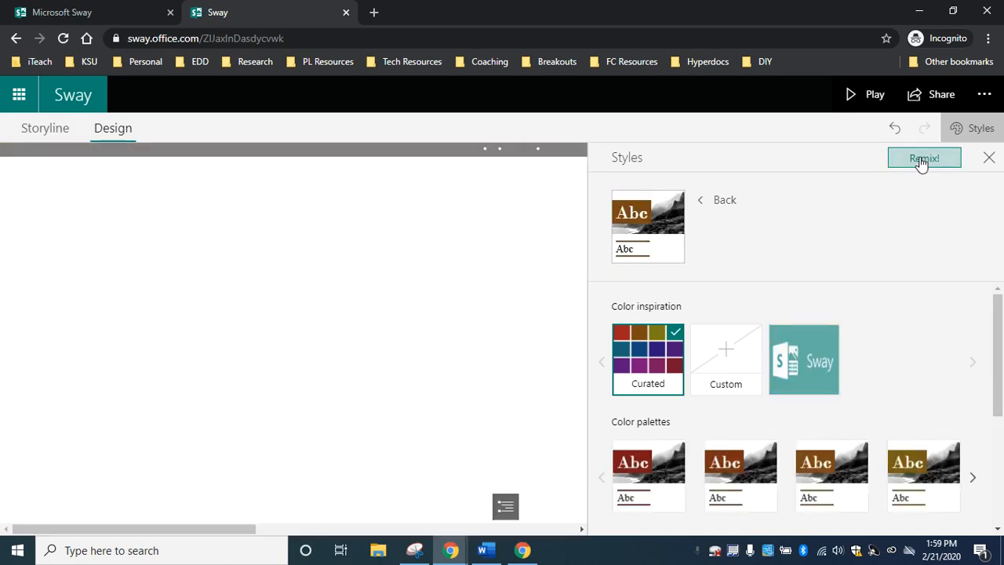
pyautogui.scroll(-2, 436, 328)
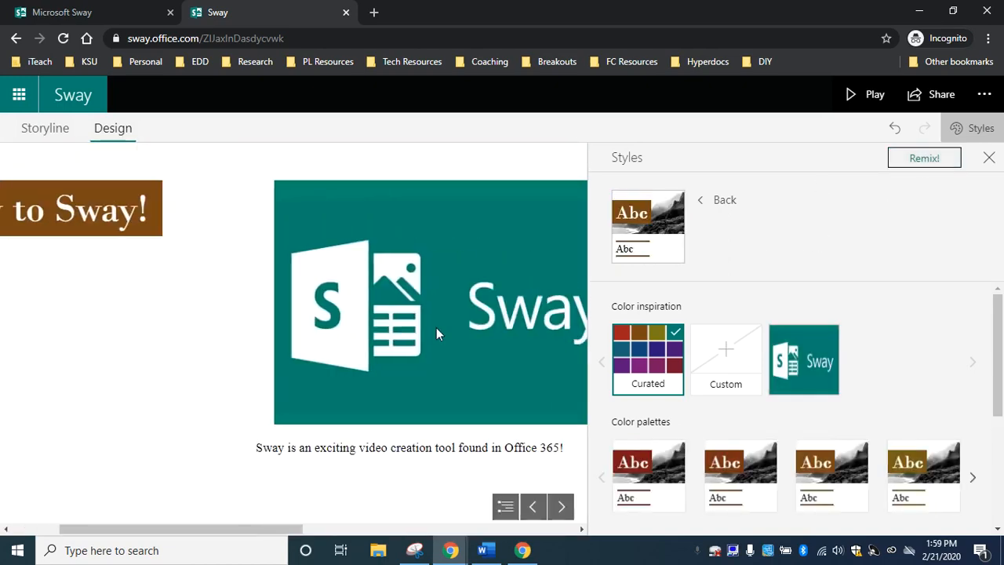
pyautogui.scroll(2, 436, 327)
pyautogui.scroll(-4, 436, 327)
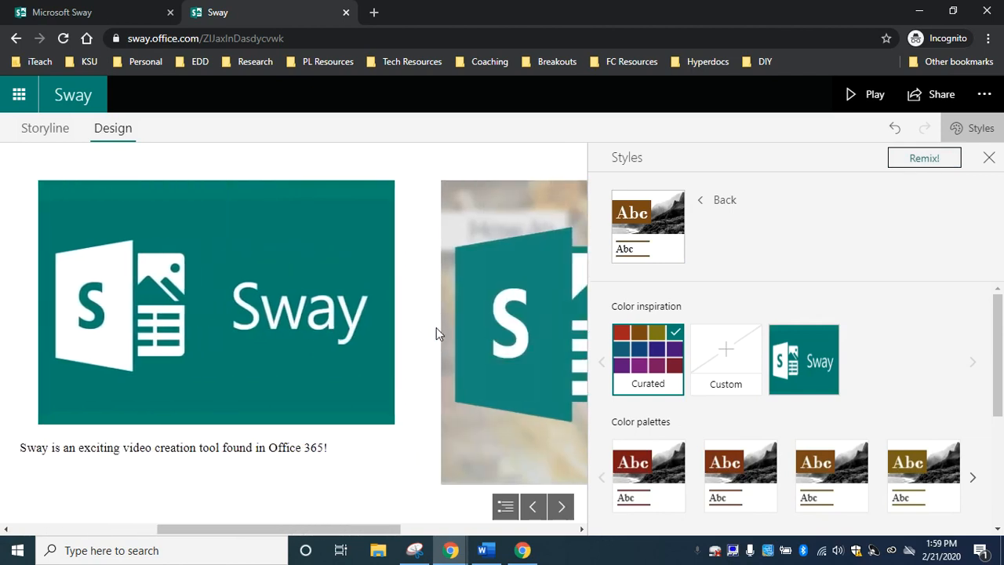
pyautogui.scroll(-2, 437, 327)
pyautogui.scroll(4, 436, 327)
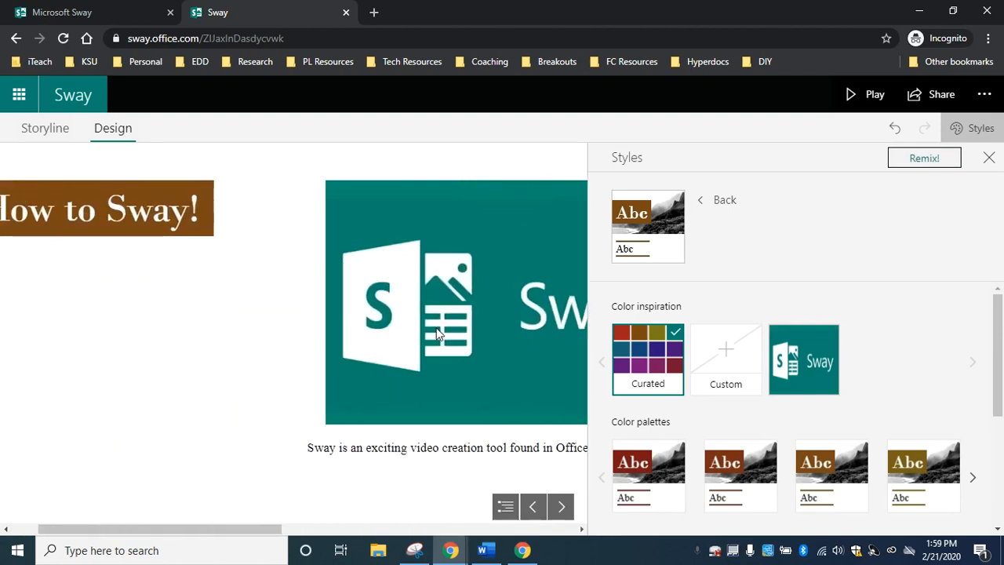
# - Remix the Sway two more times and preview each new design from start to end
pyautogui.click(925, 160)
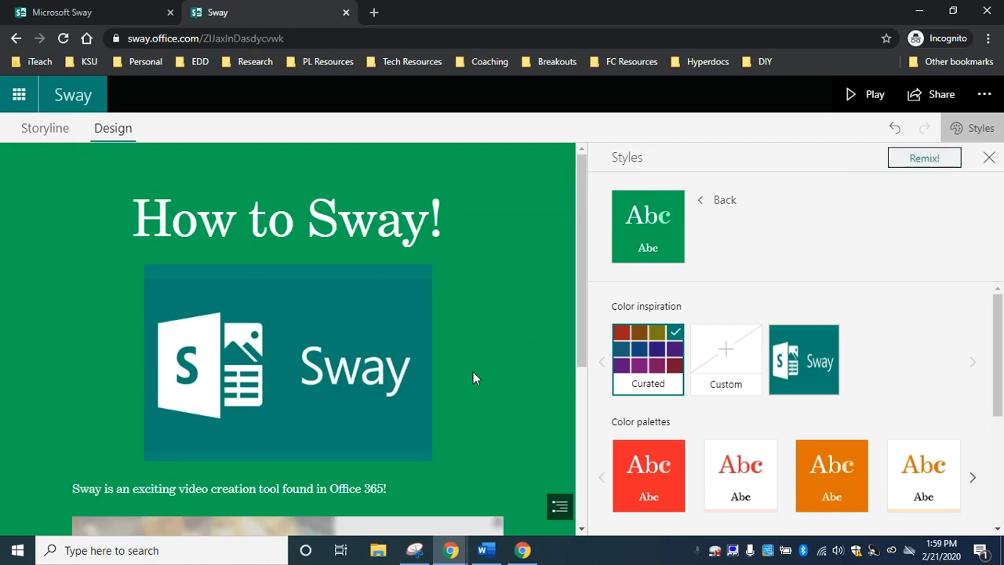
pyautogui.scroll(-3, 473, 372)
pyautogui.scroll(3, 473, 375)
pyautogui.click(925, 159)
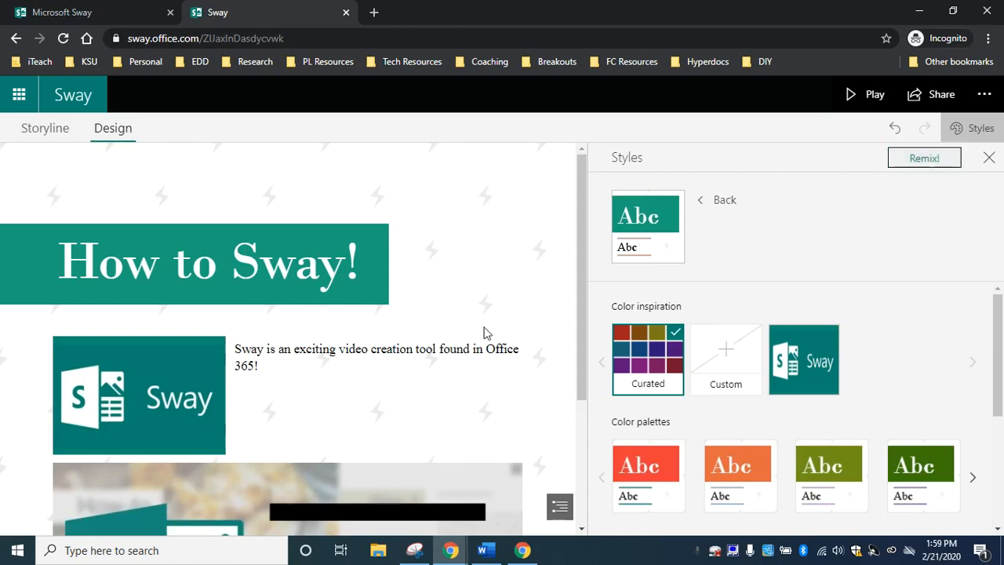
pyautogui.scroll(-2, 475, 336)
pyautogui.scroll(2, 474, 336)
# - Undo the remixes to restore the geometric-line style with the Hombre font
pyautogui.click(894, 131)
pyautogui.click(894, 132)
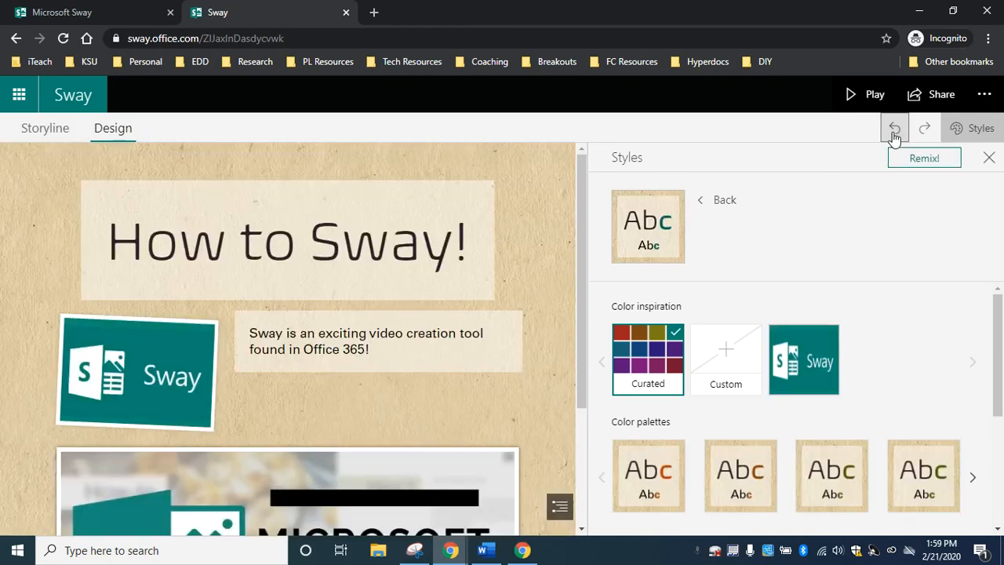
pyautogui.click(894, 132)
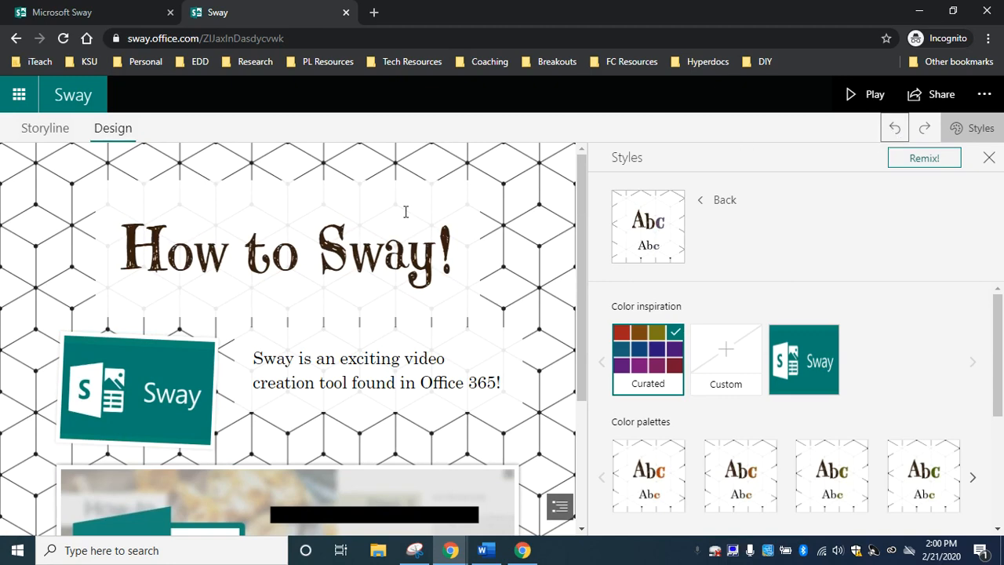
# - Return to the storyline and review its title, image, text and video cards
pyautogui.click(59, 138)
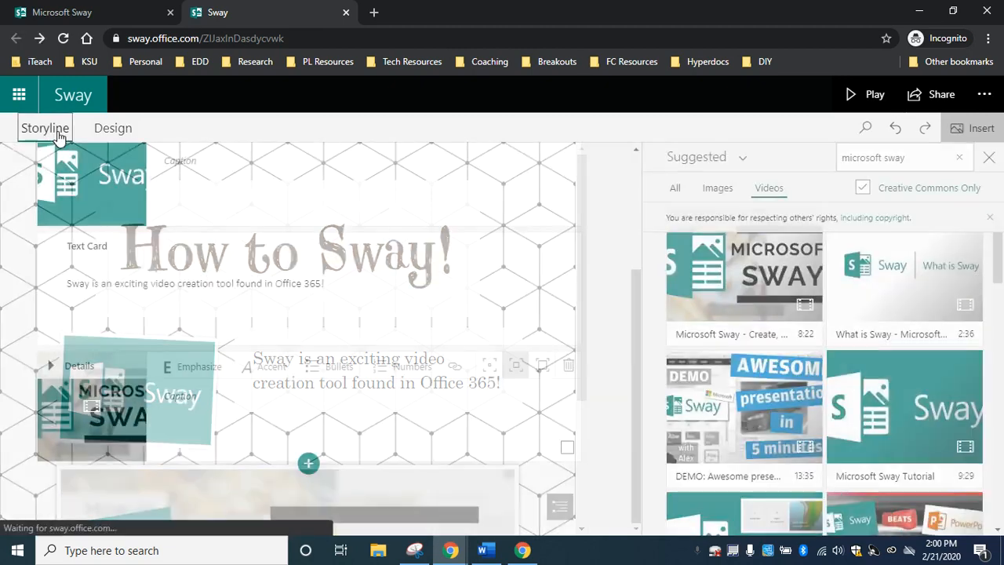
pyautogui.scroll(3, 328, 272)
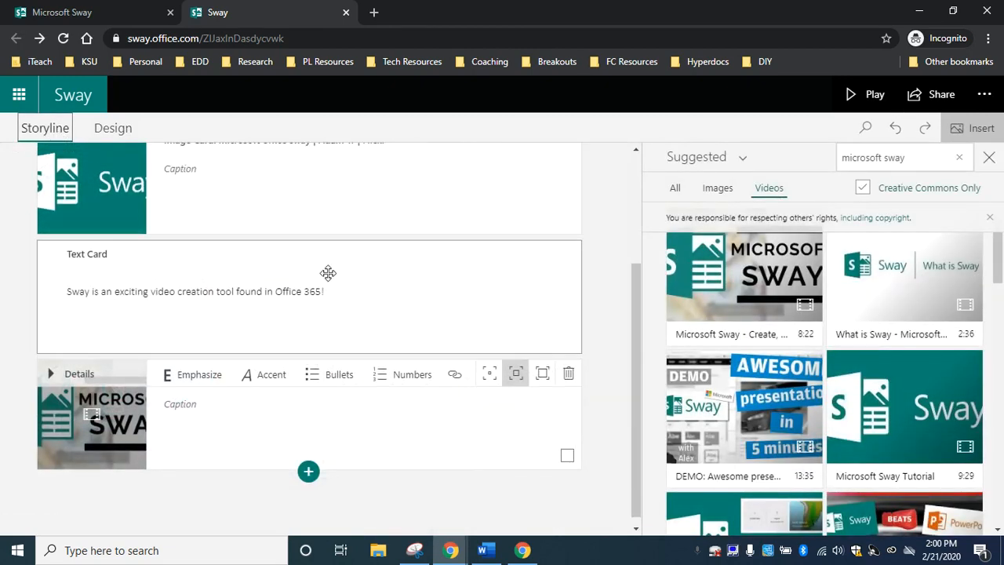
pyautogui.click(328, 272)
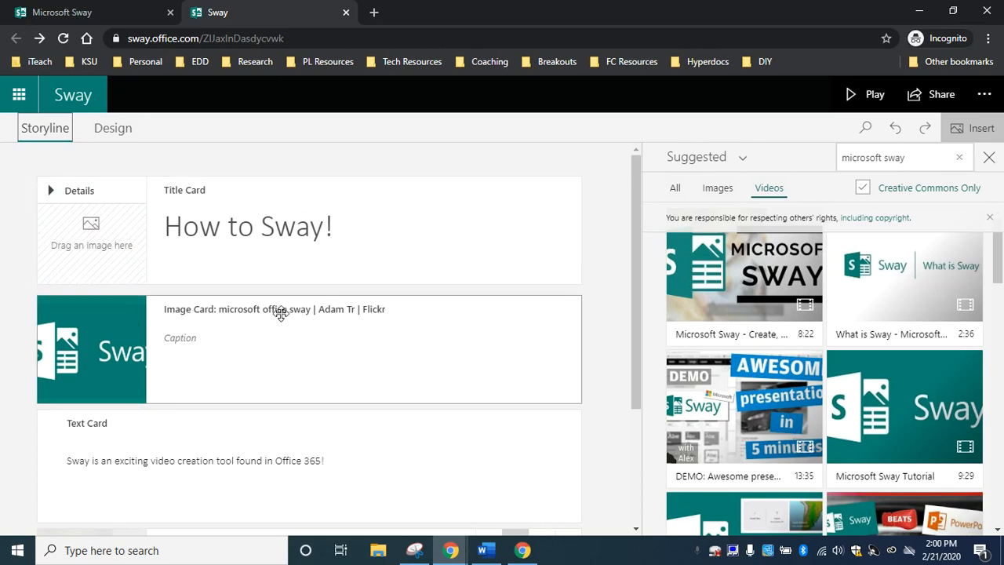
pyautogui.scroll(-3, 340, 272)
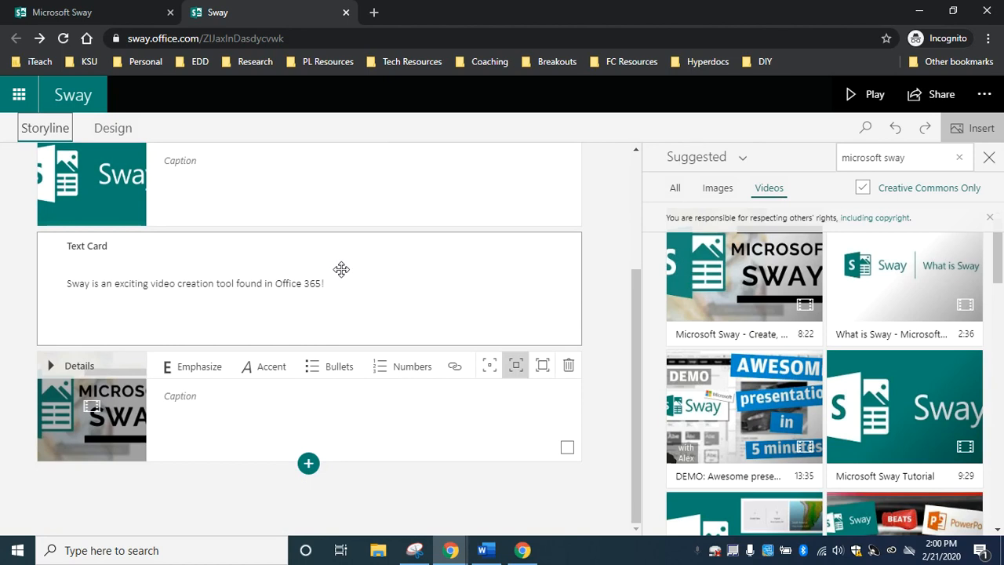
# - Add a text card below the video card containing "Write what you want to say."
pyautogui.click(308, 463)
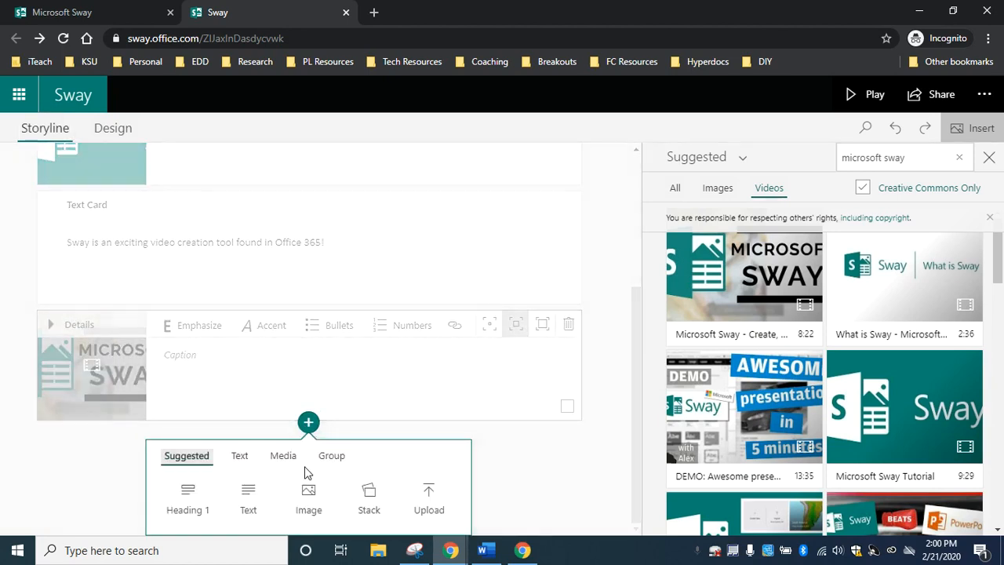
pyautogui.click(251, 497)
pyautogui.click(187, 407)
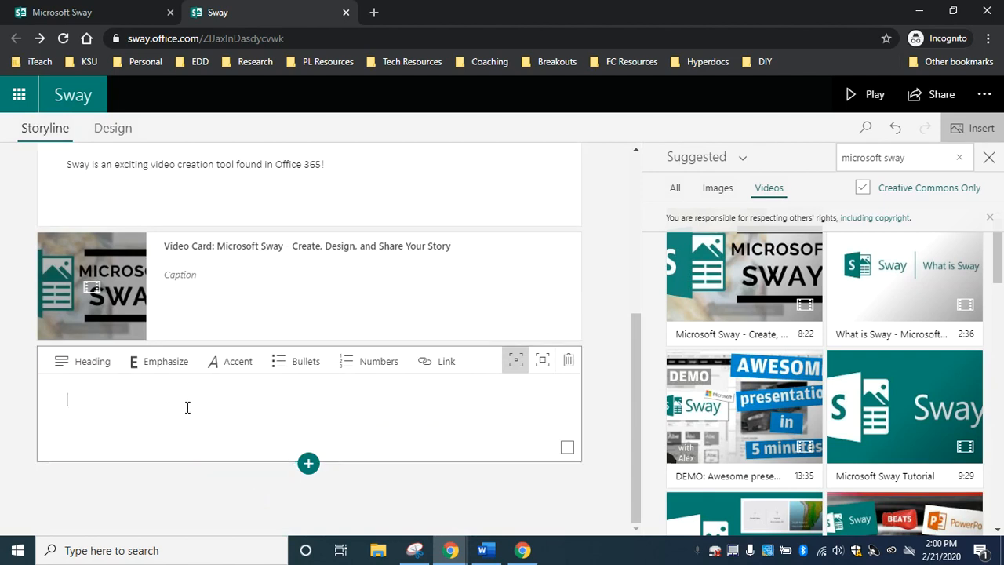
pyautogui.write('Write what')
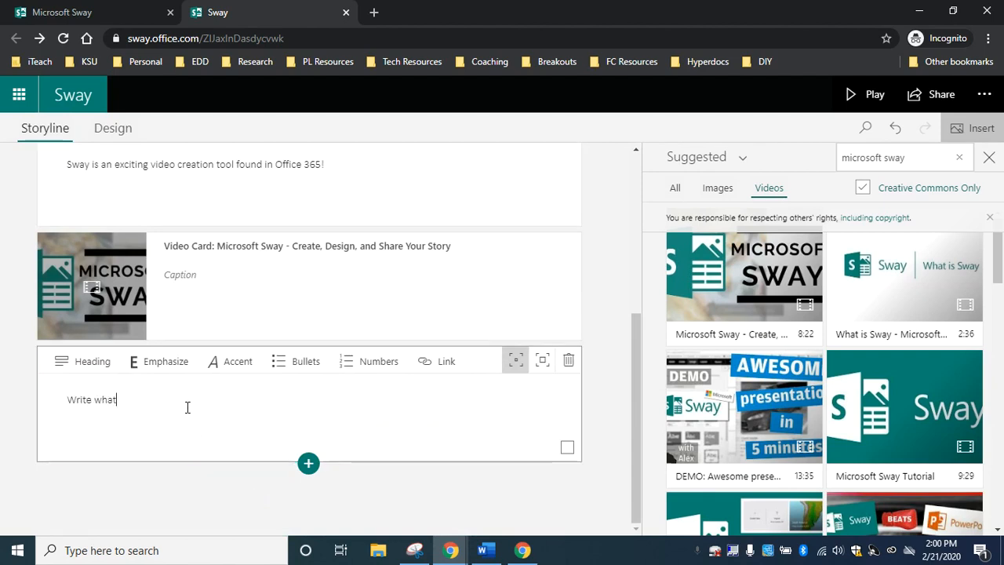
pyautogui.write(' you want to say')
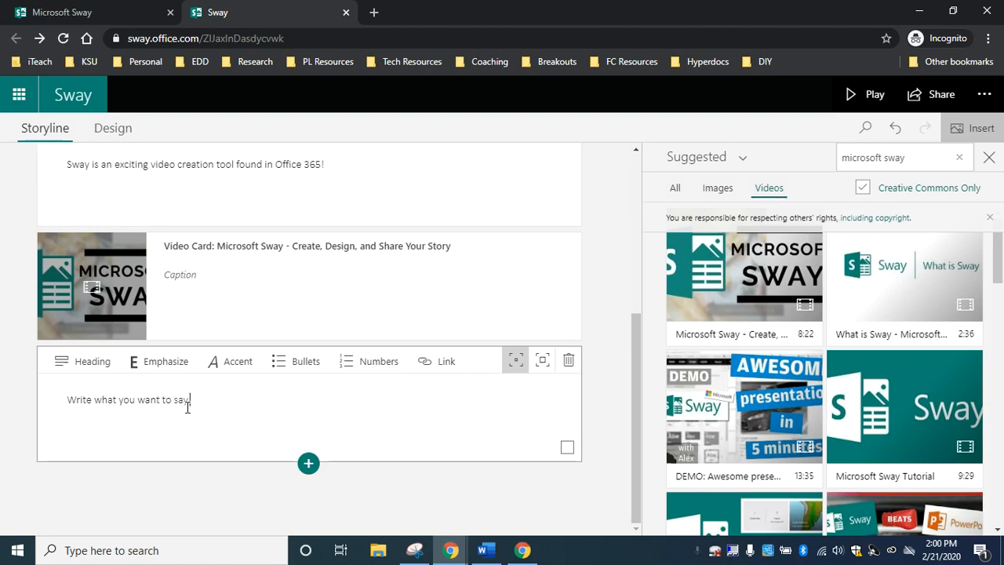
pyautogui.write('.')
# - Add a Heading 1 card below the new text card and title it "Microsoft Tutorials"
pyautogui.click(308, 463)
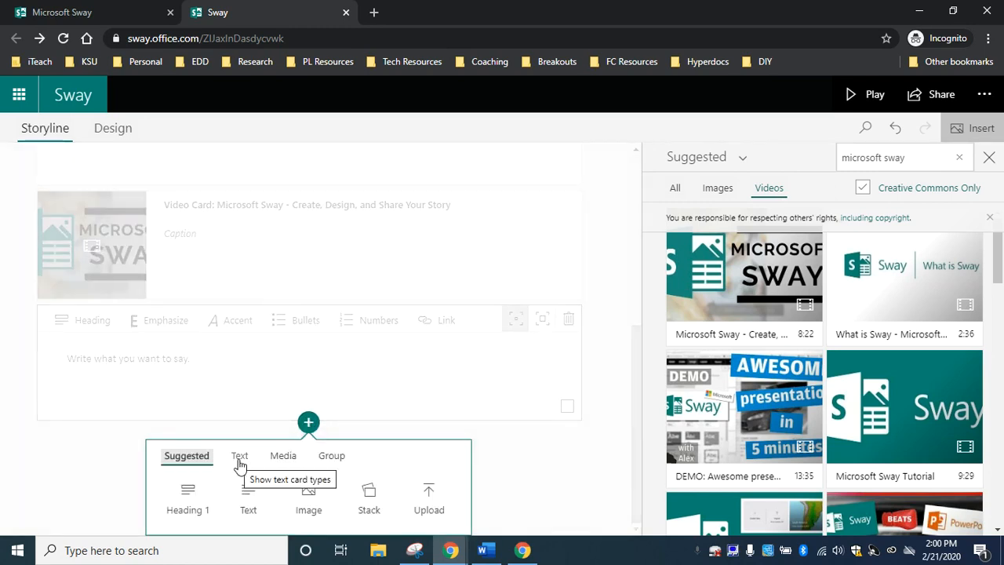
pyautogui.click(277, 463)
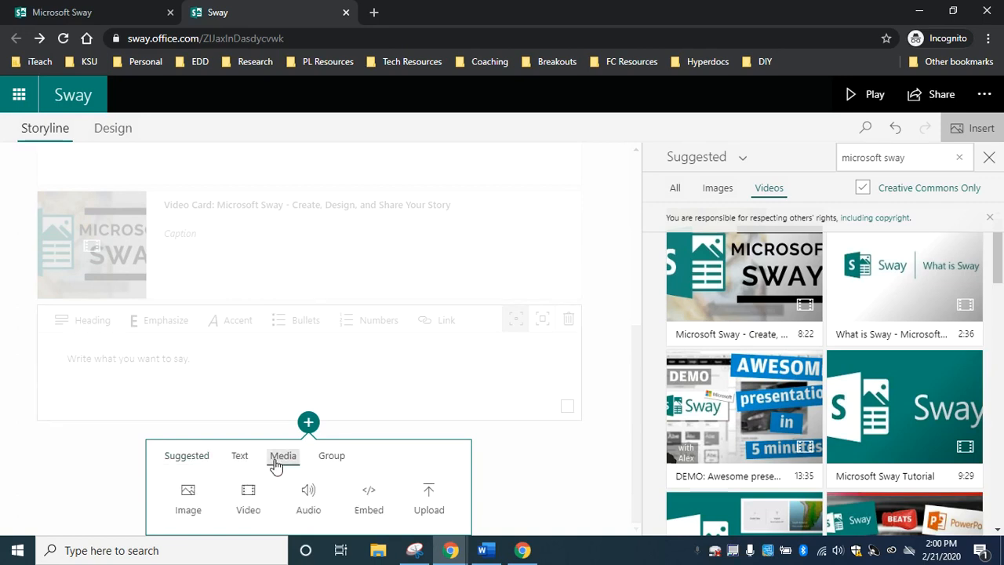
pyautogui.click(233, 463)
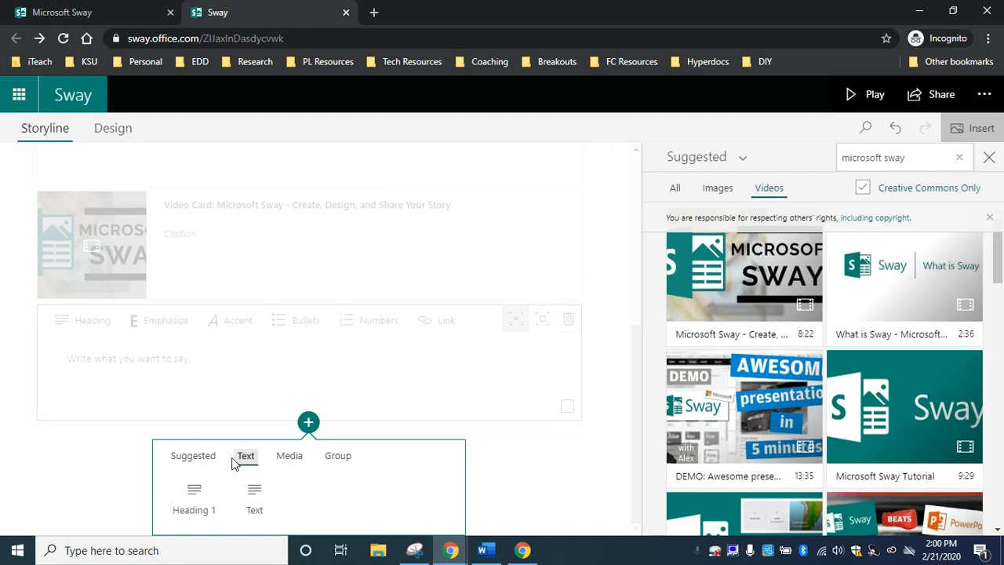
pyautogui.click(199, 490)
pyautogui.click(207, 395)
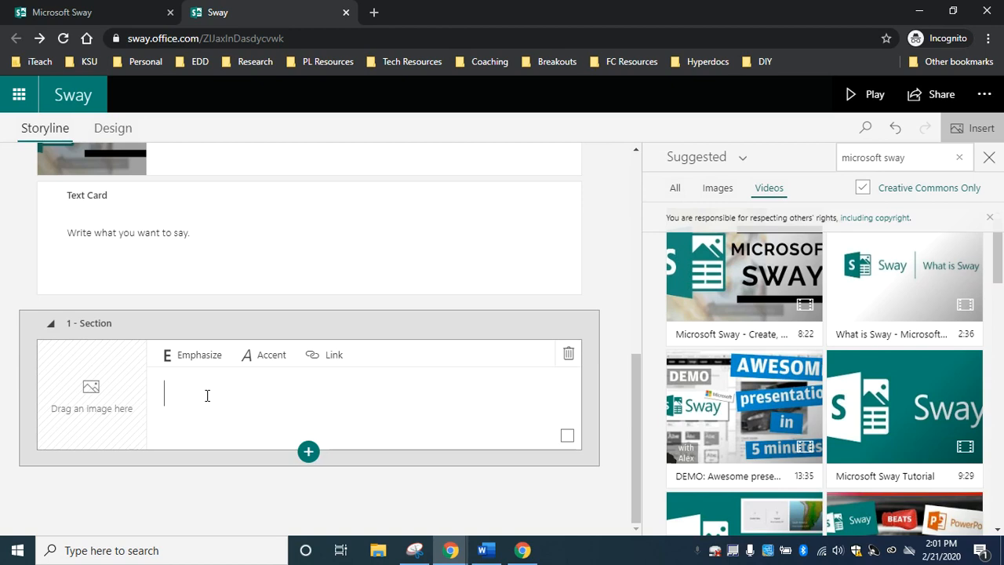
pyautogui.write('Microsoft Tutorials')
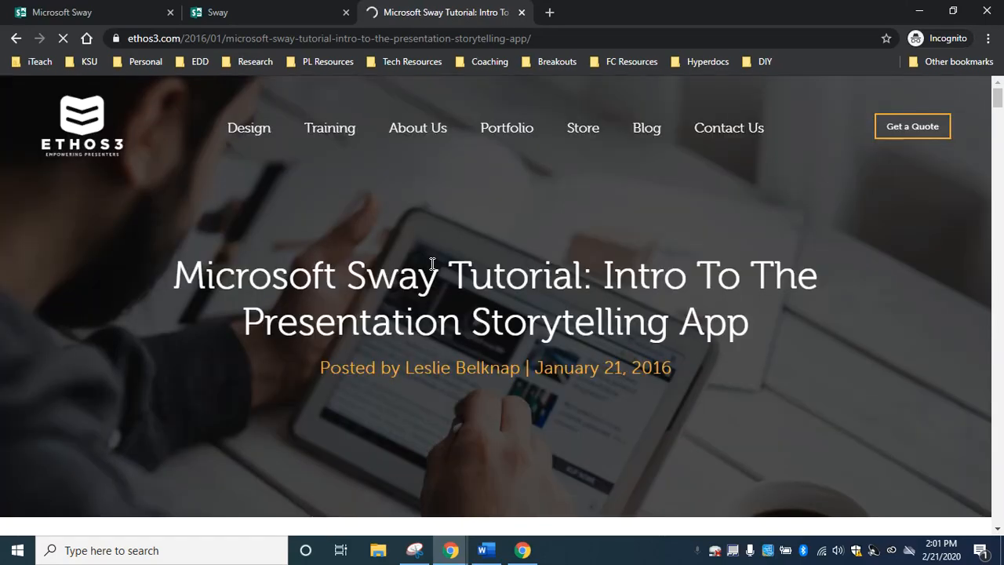
# - Skim the Ethos3 Microsoft Sway tutorial article and copy its web address
pyautogui.scroll(-5, 479, 323)
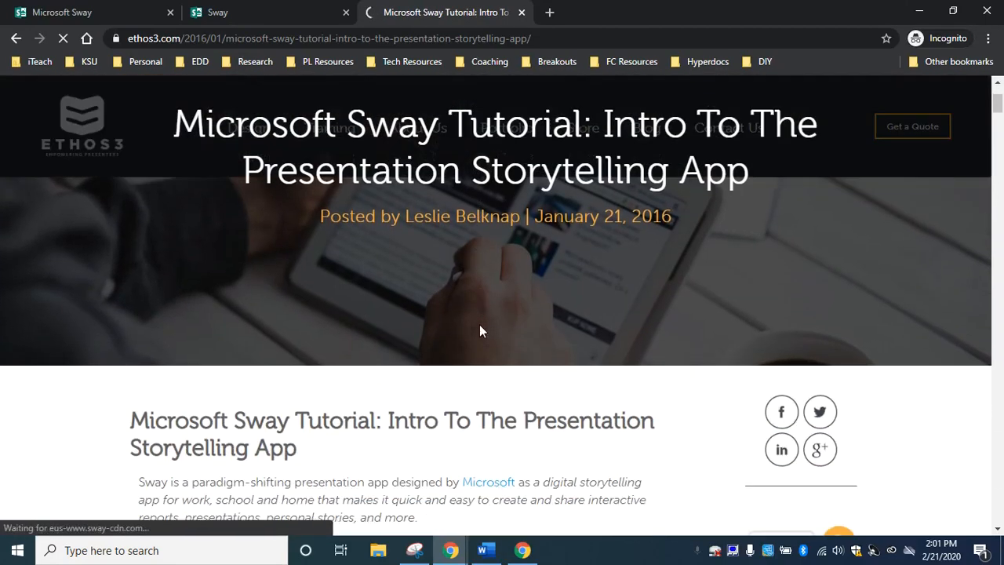
pyautogui.scroll(-2, 481, 325)
pyautogui.scroll(7, 481, 325)
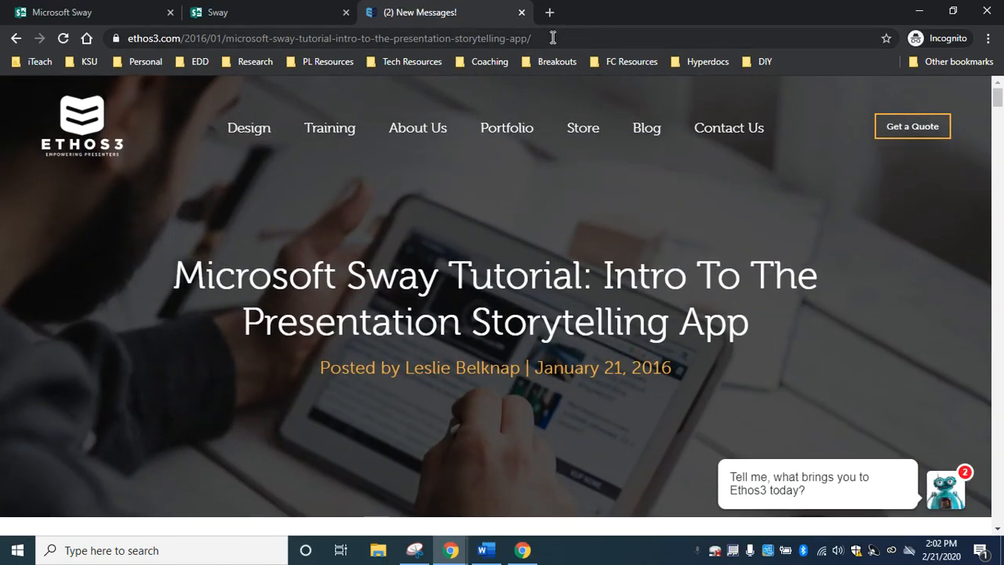
pyautogui.click(553, 38)
pyautogui.hotkey('ctrl', 'c')
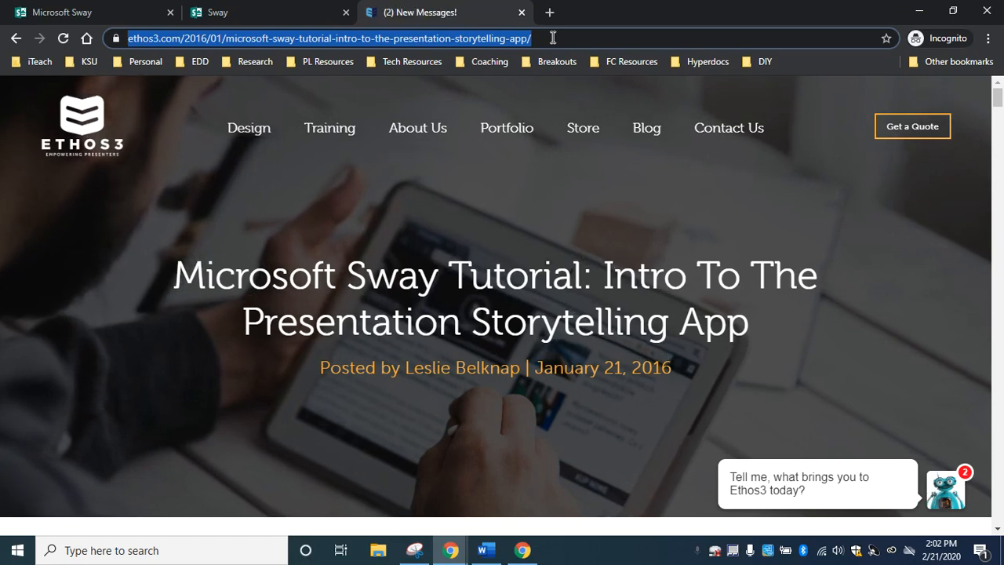
# - Switch back to Sway and link the "Microsoft Tutorials" heading text to the copied article address
pyautogui.click(295, 16)
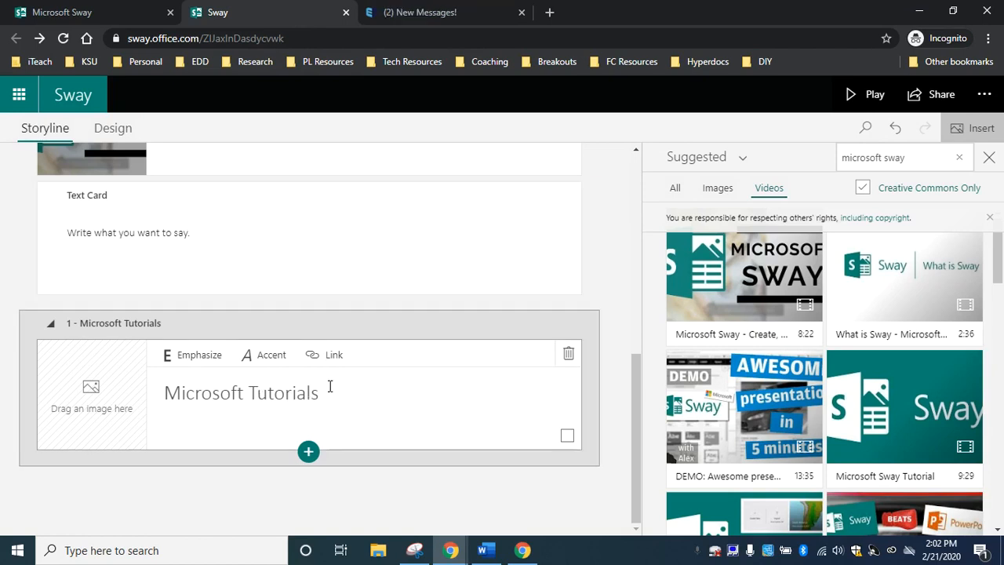
pyautogui.moveTo(332, 393); pyautogui.dragTo(165, 387)
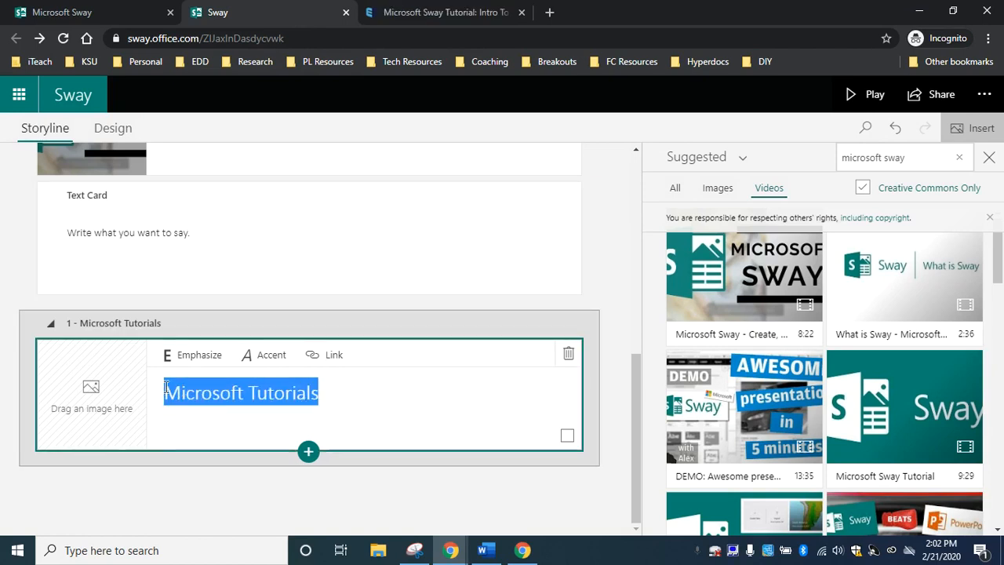
pyautogui.click(334, 357)
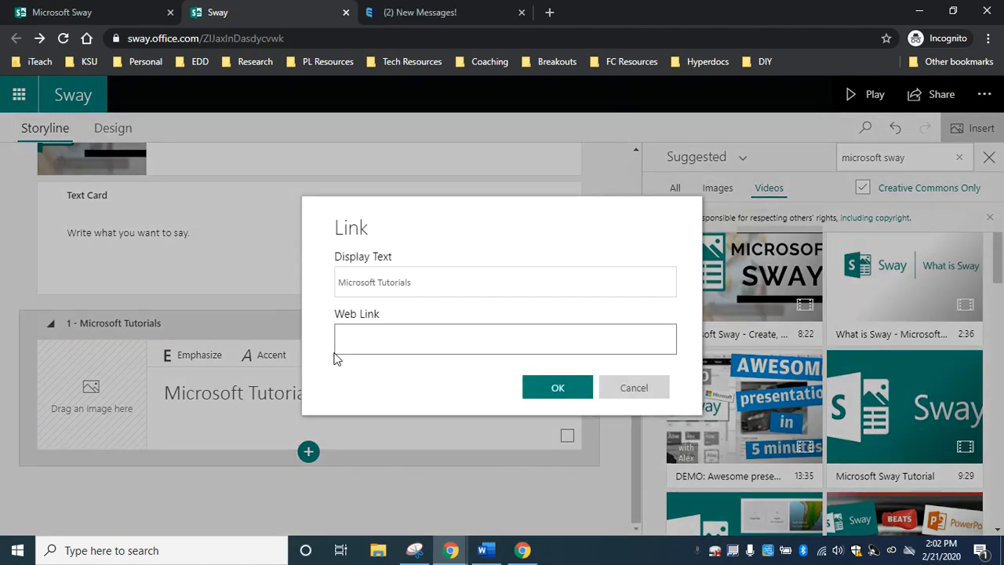
pyautogui.hotkey('ctrl', 'v')
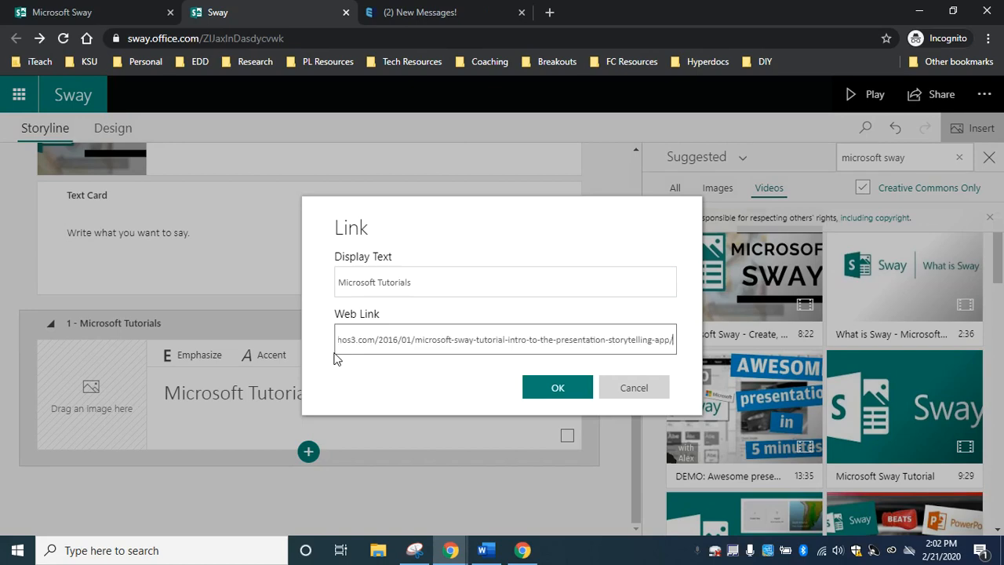
pyautogui.click(556, 385)
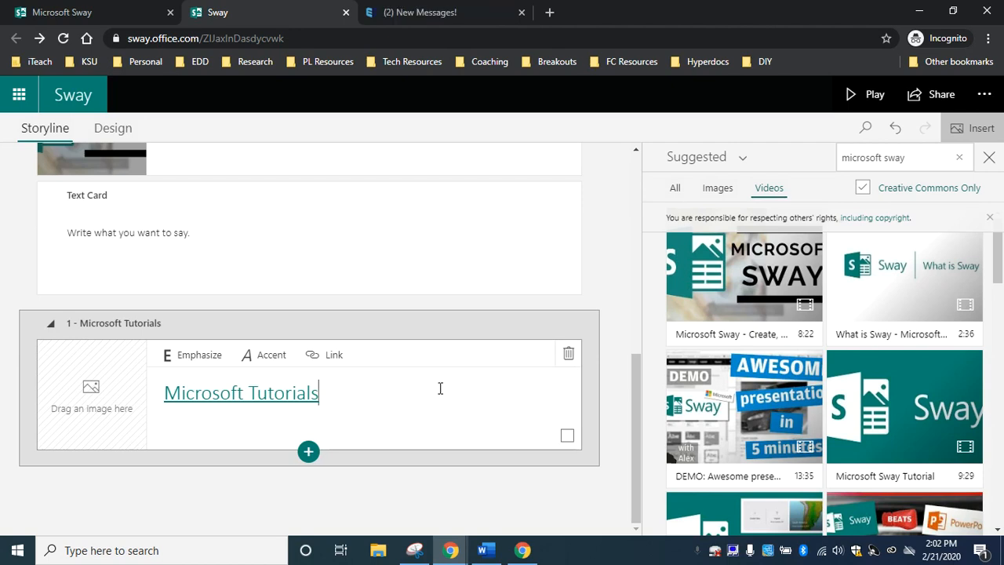
# - Add an embed card below the "Microsoft Tutorials" heading and close the Ethos3 article page
pyautogui.click(307, 451)
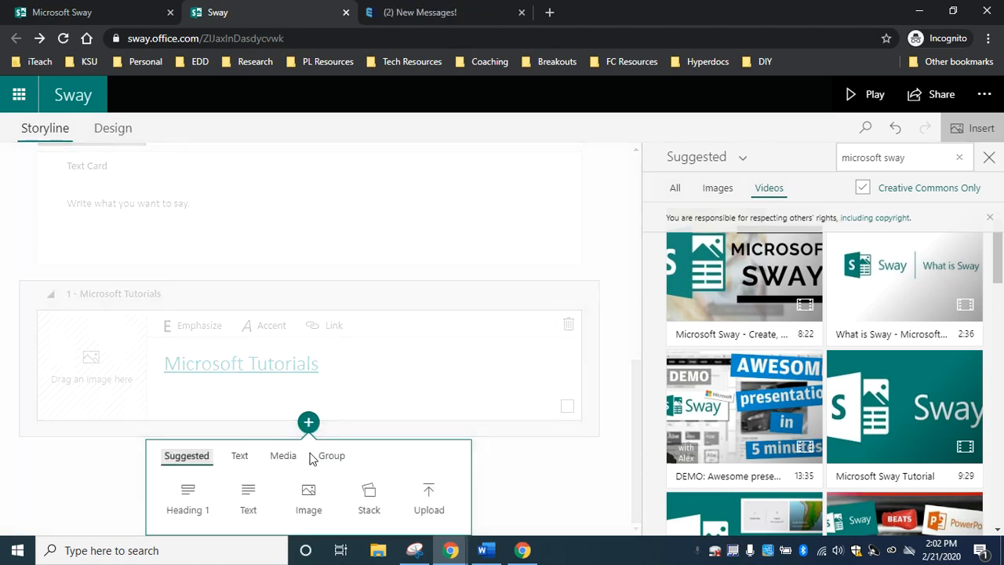
pyautogui.click(279, 459)
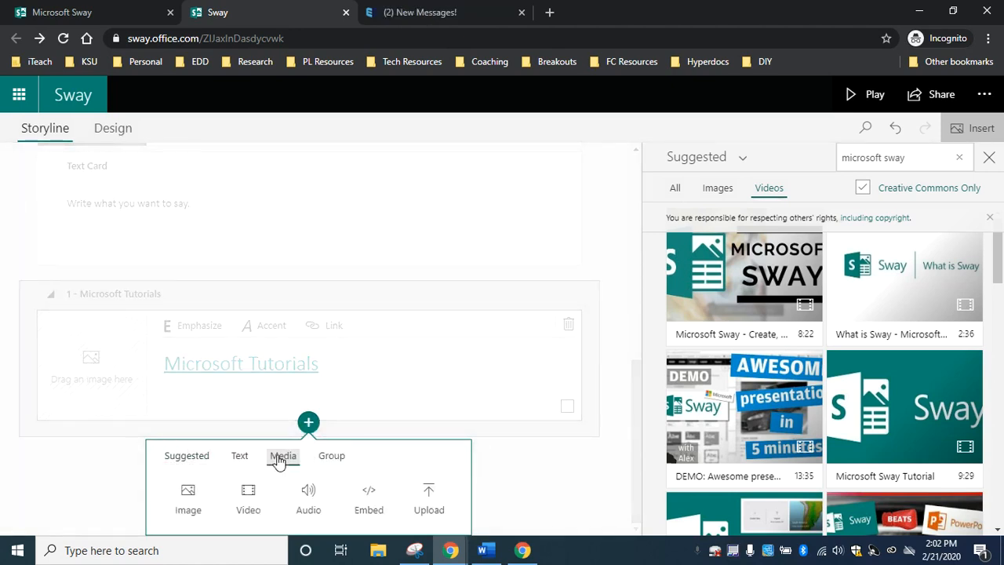
pyautogui.click(374, 494)
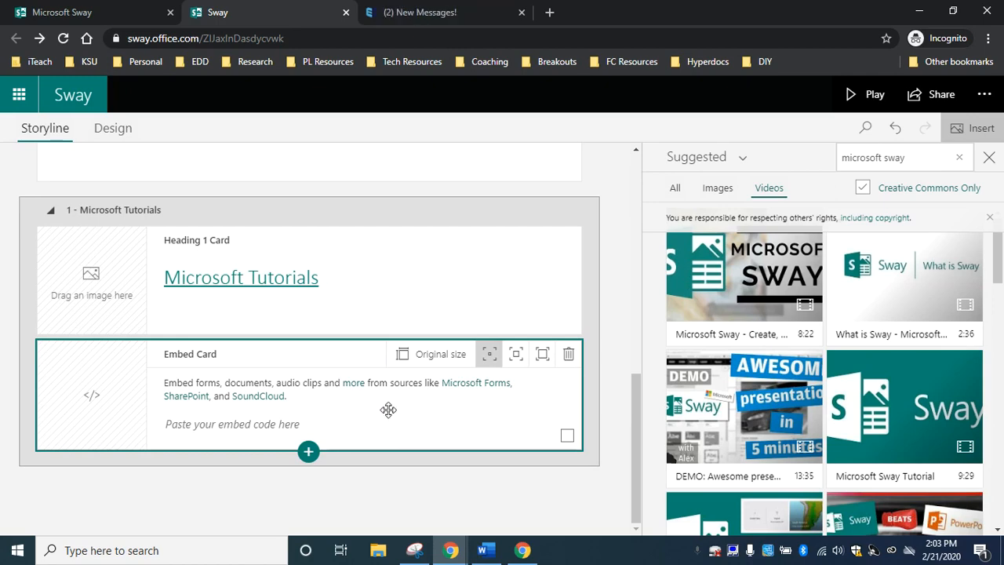
pyautogui.click(524, 14)
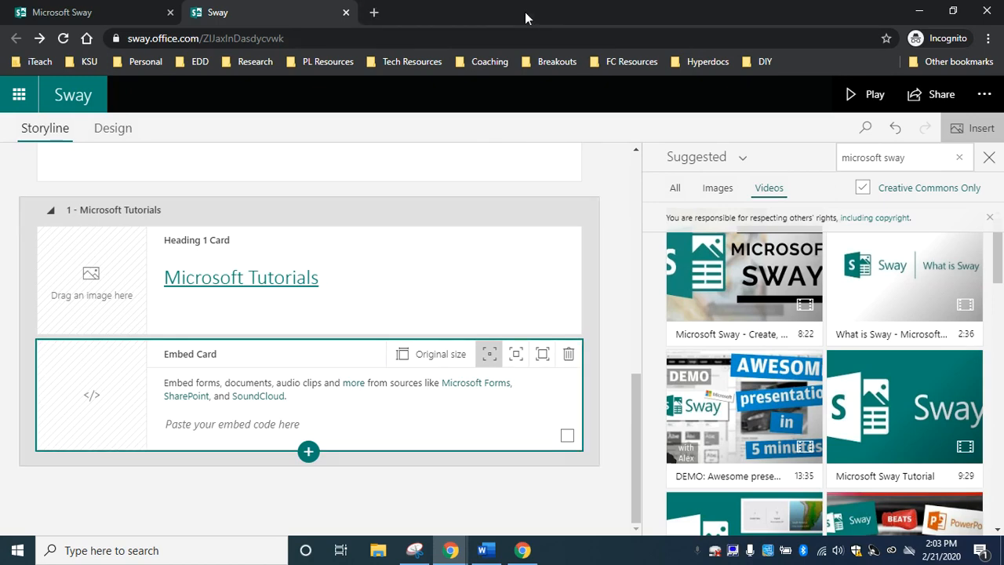
# - Go to youtube.com in a new browser tab, open the recommended video "O'Sullivan's 147 2014 UK Championship" and pause playback
pyautogui.click(373, 12)
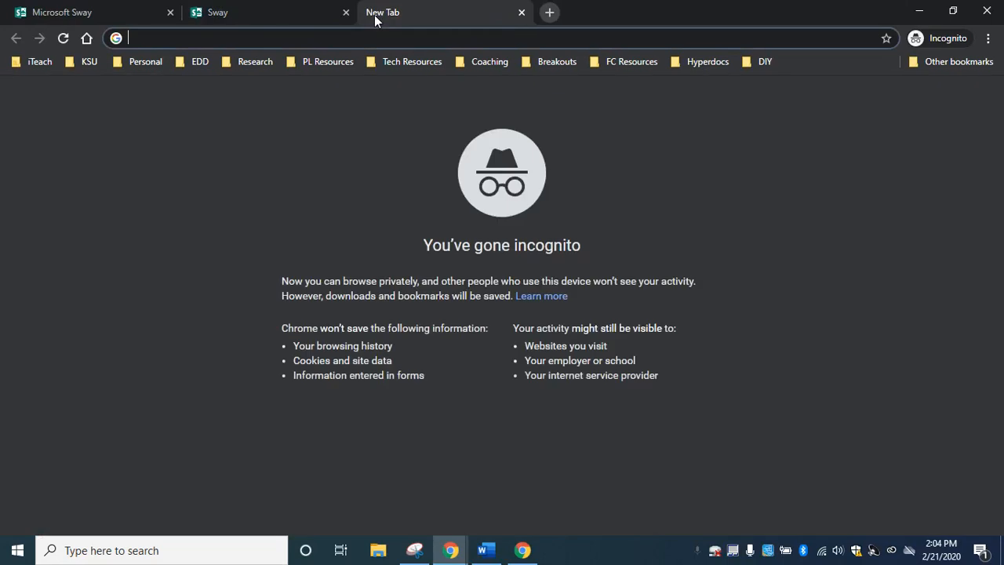
pyautogui.write('youtube.com')
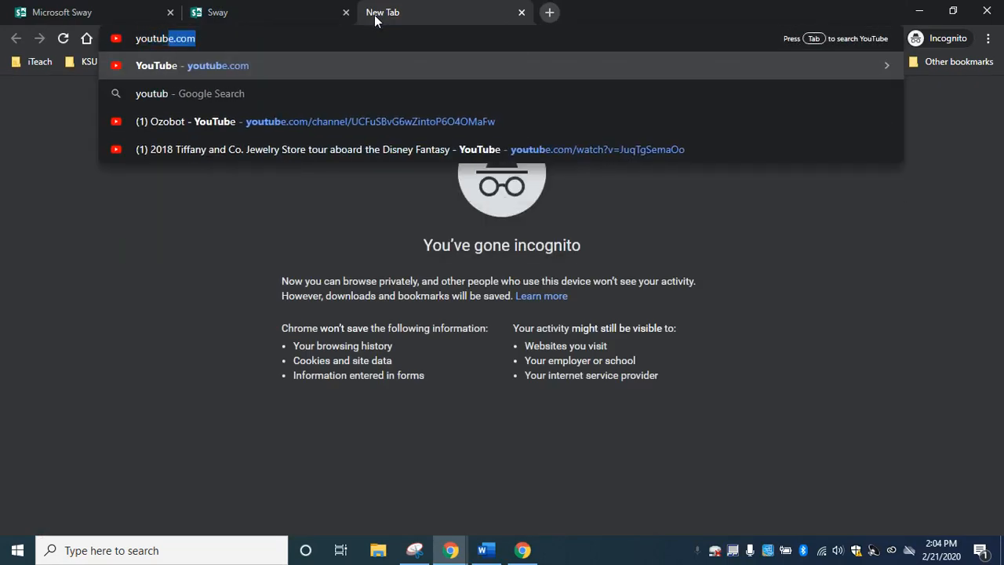
pyautogui.press('Return')
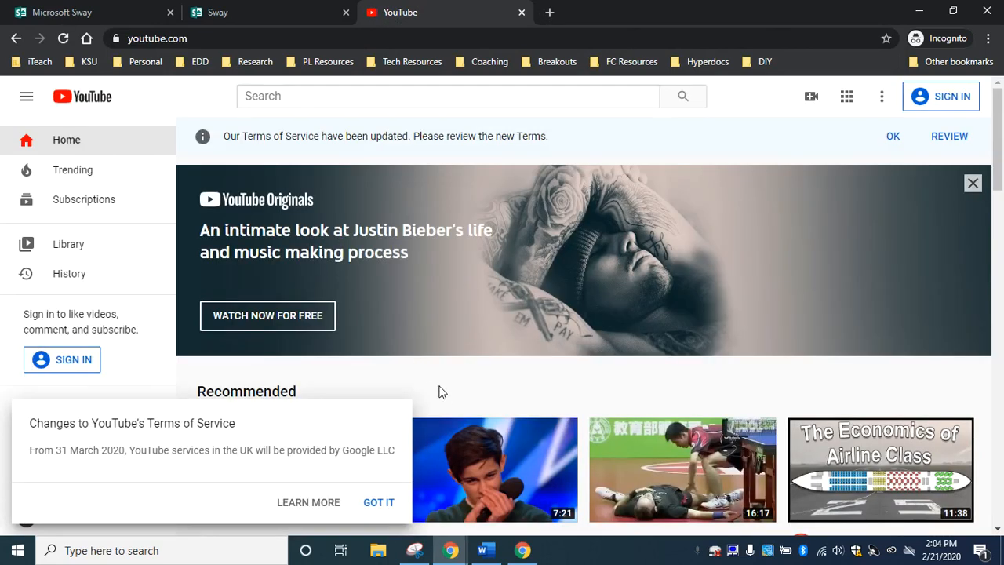
pyautogui.click(379, 503)
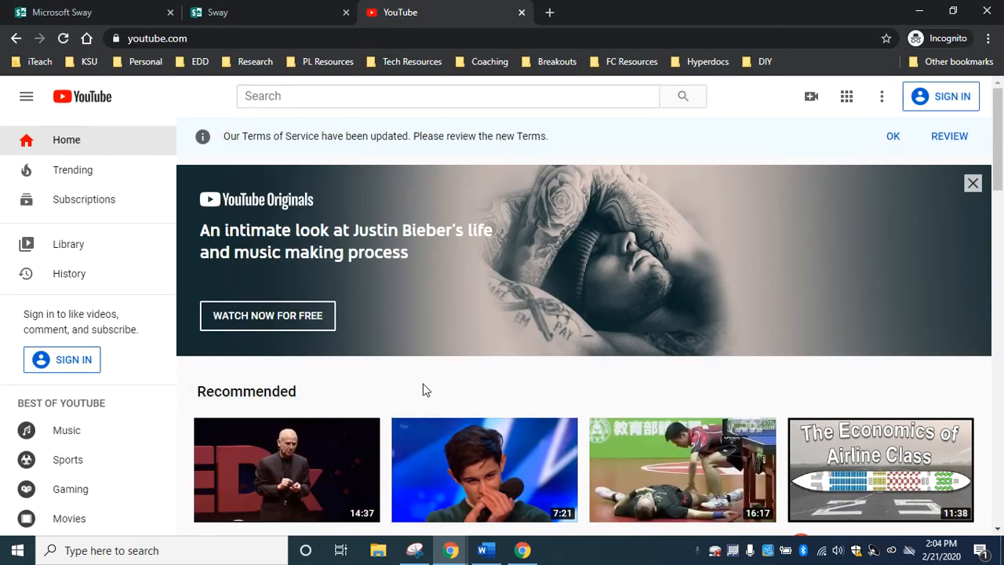
pyautogui.scroll(-1, 423, 389)
pyautogui.scroll(-3, 423, 389)
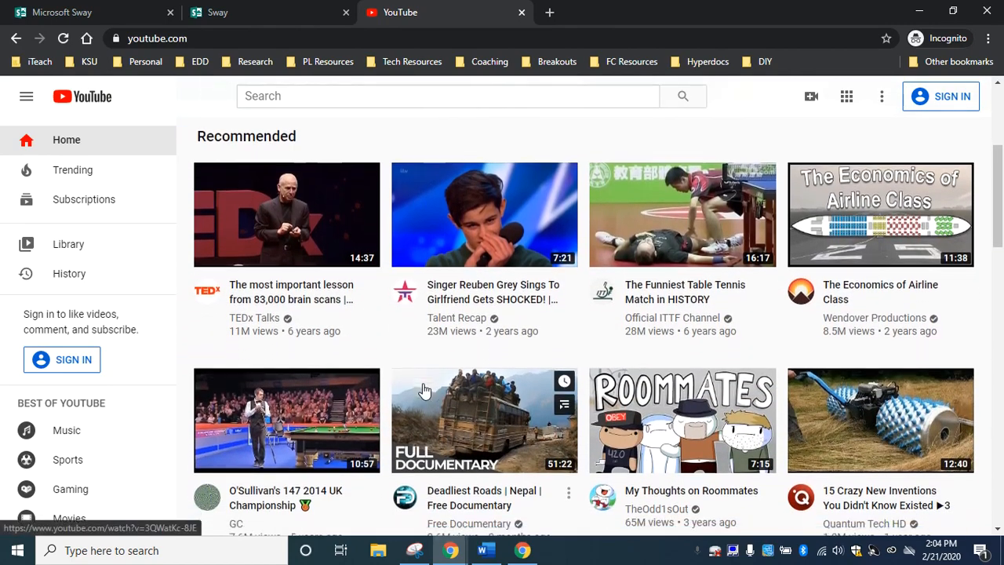
pyautogui.scroll(-1, 422, 389)
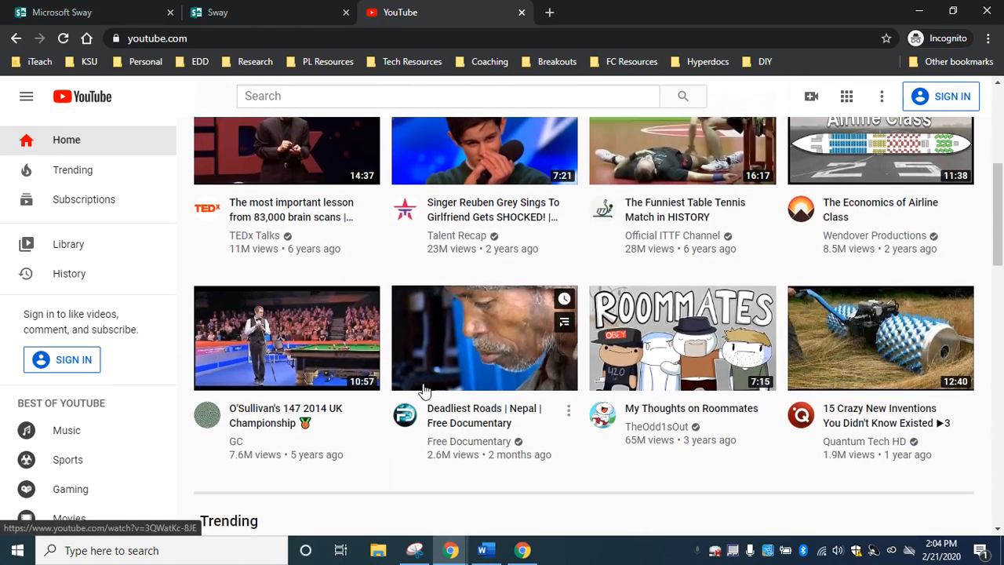
pyautogui.click(284, 356)
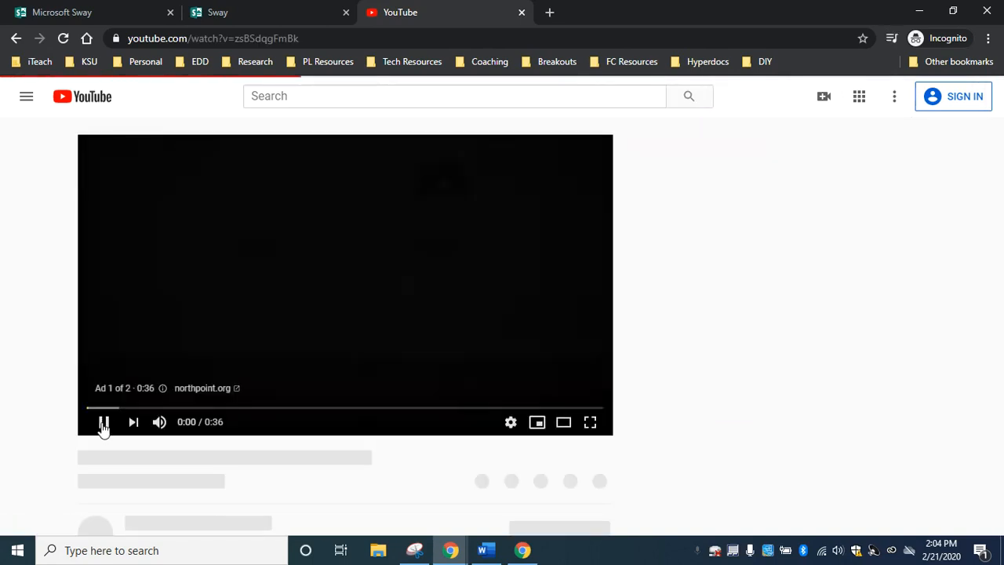
pyautogui.click(103, 424)
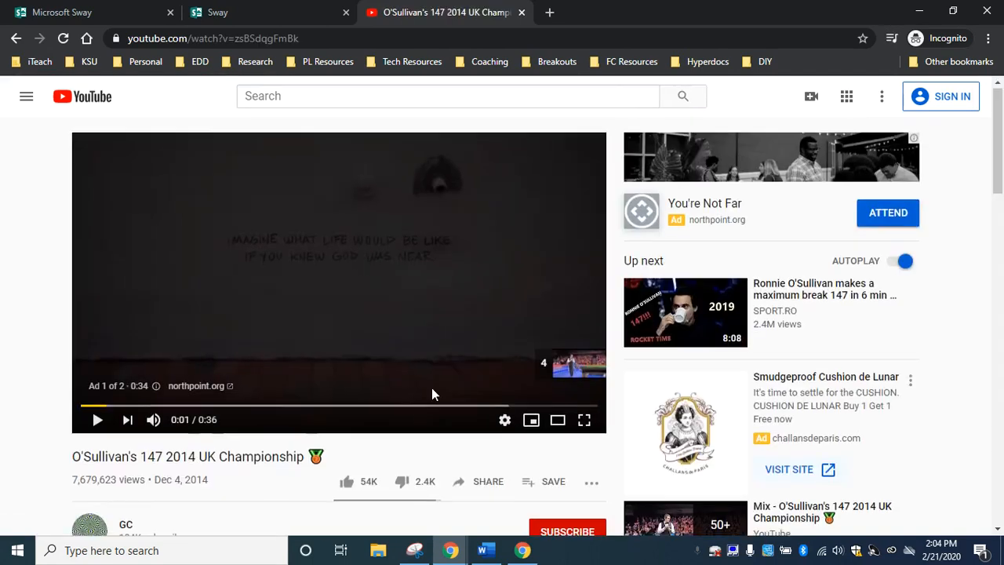
# - Copy the YouTube video's iframe embed code from its sharing options and return to the Sway storyline
pyautogui.scroll(-1, 431, 387)
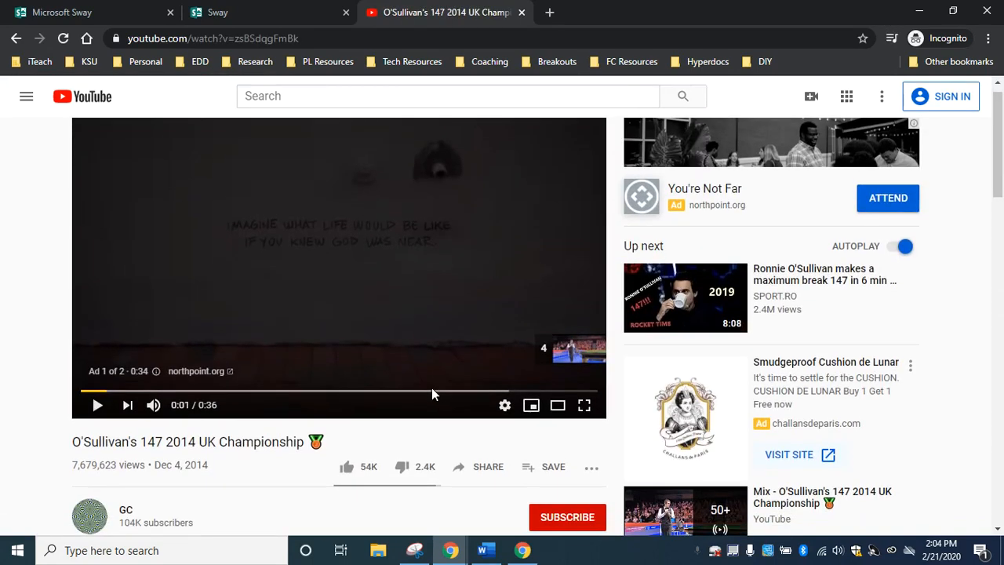
pyautogui.click(487, 469)
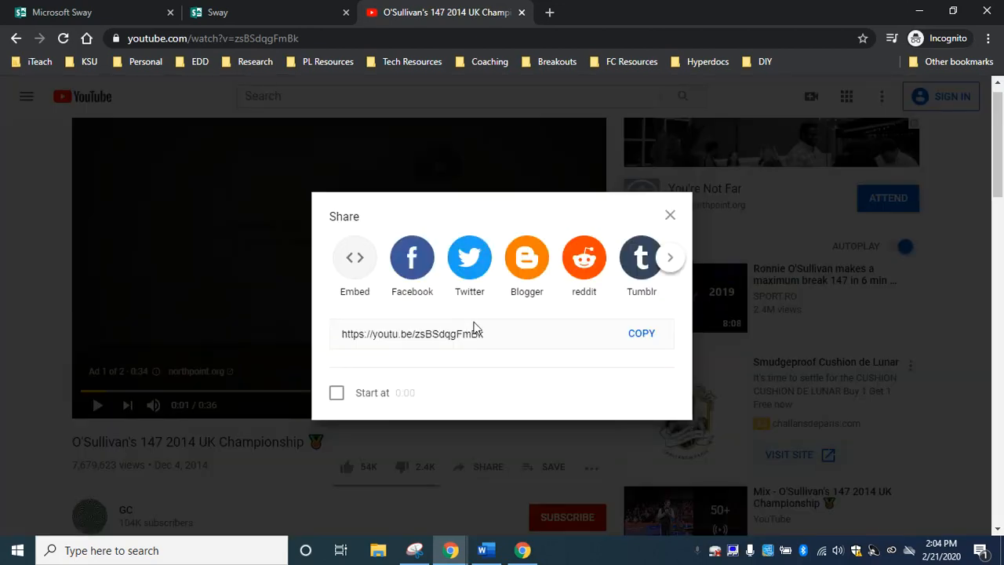
pyautogui.click(357, 267)
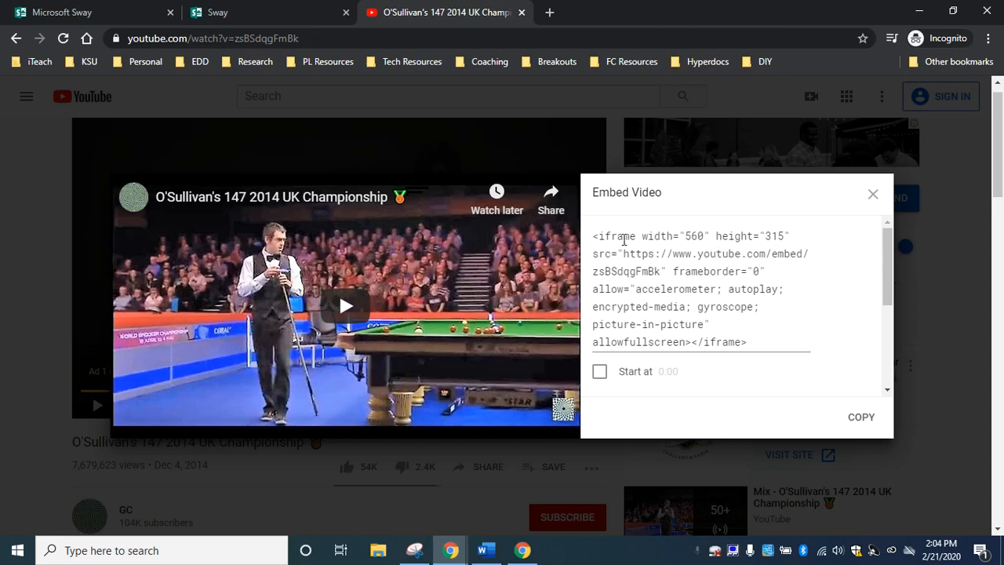
pyautogui.click(594, 238)
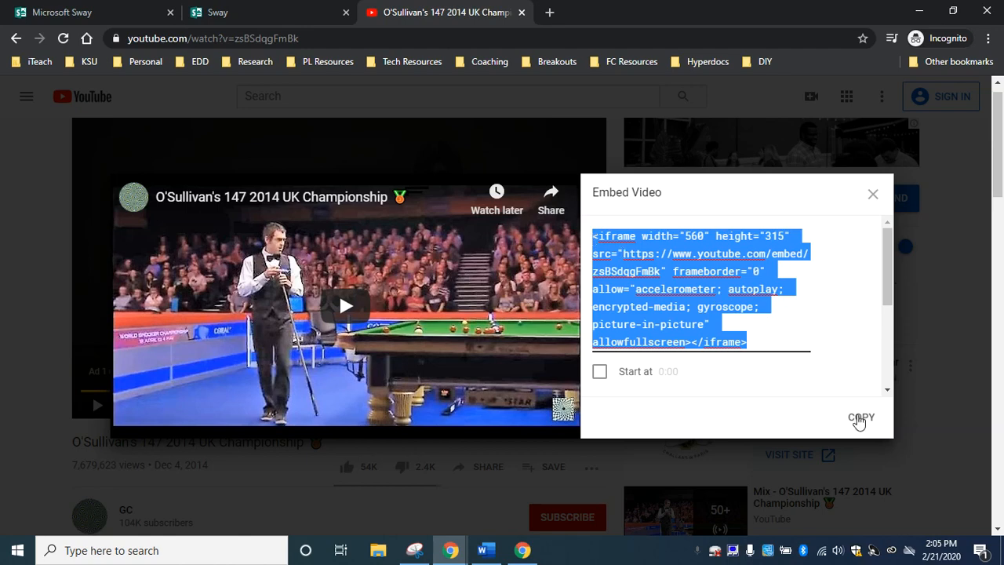
pyautogui.click(858, 418)
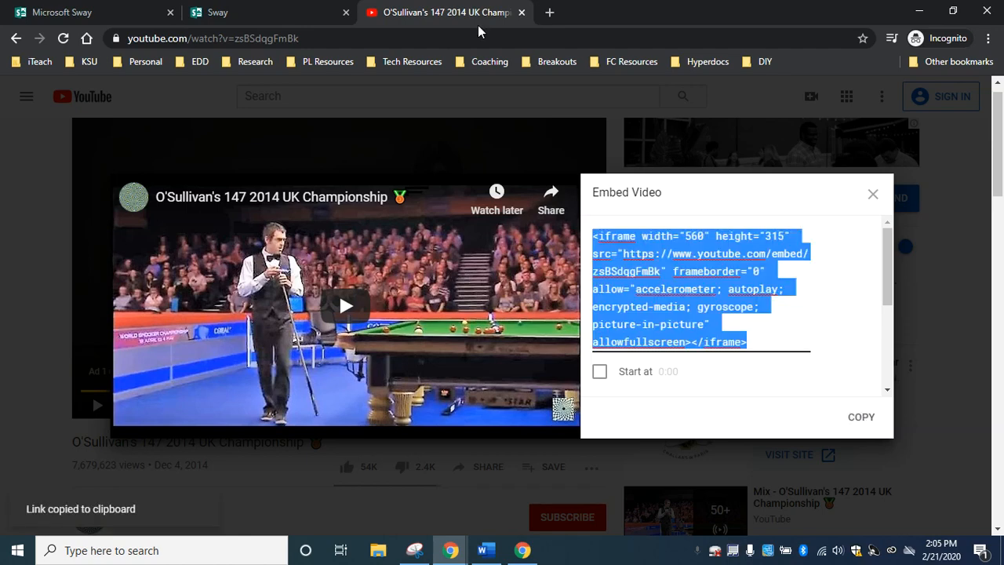
pyautogui.click(246, 12)
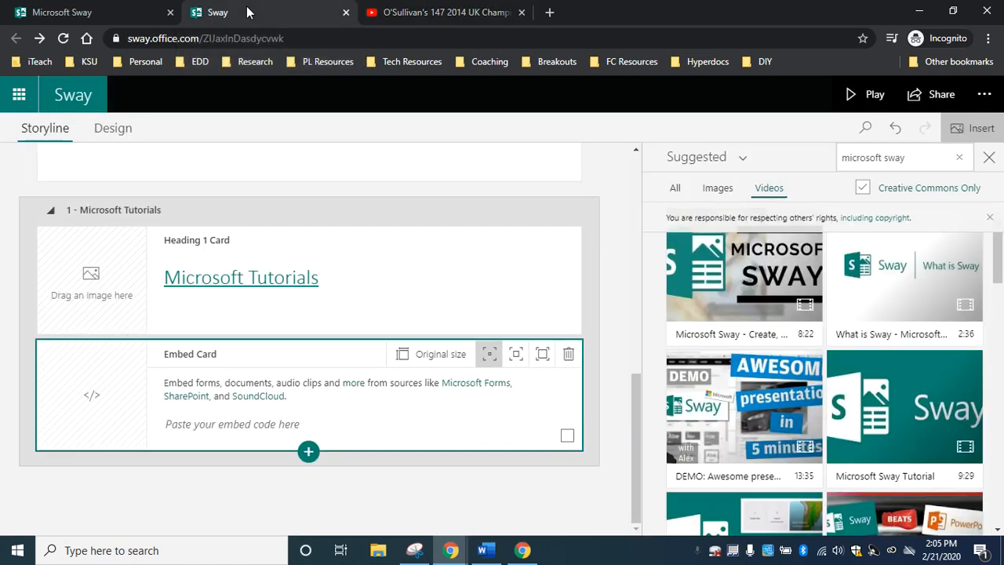
# - Paste the copied YouTube iframe code into the embed card below the "Microsoft Tutorials" heading
pyautogui.click(288, 425)
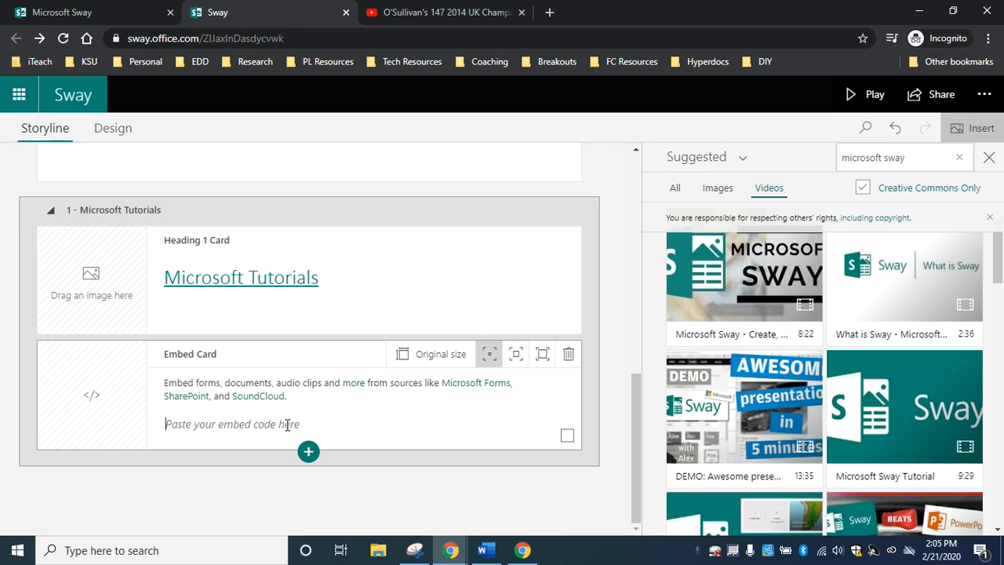
pyautogui.hotkey('ctrl', 'v')
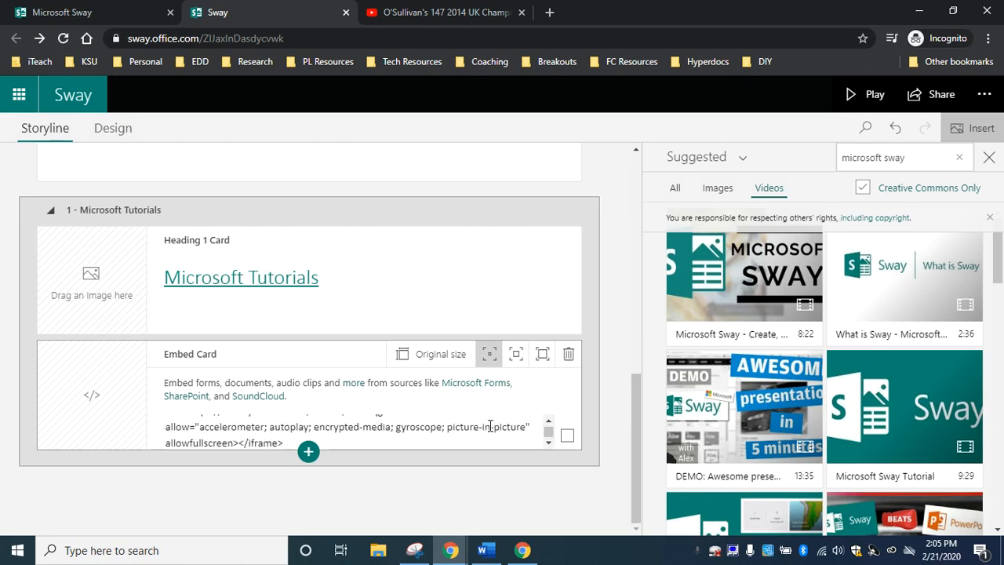
pyautogui.click(502, 496)
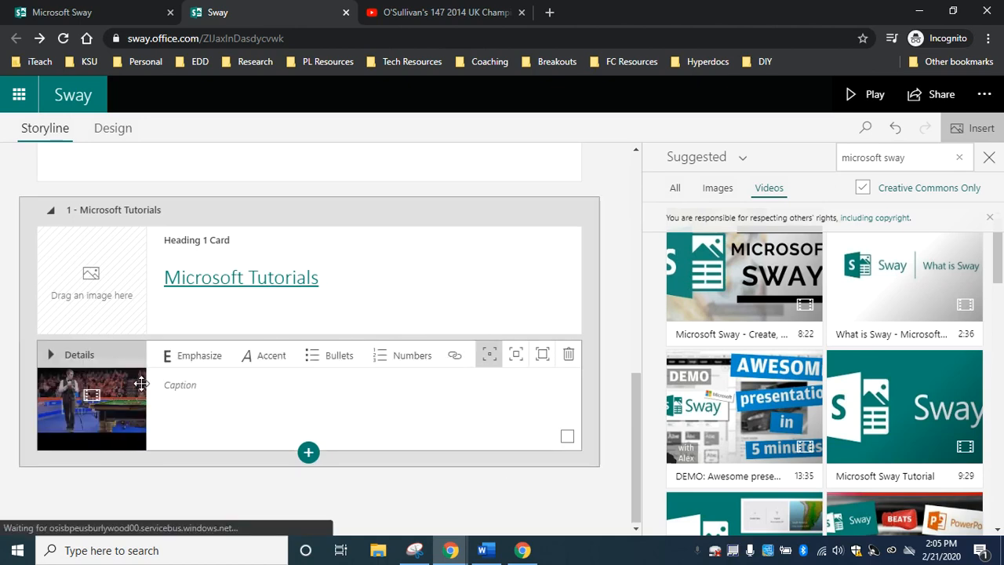
# - Preview the Sway in the design view, from the title down to the embedded snooker video
pyautogui.scroll(5, 142, 383)
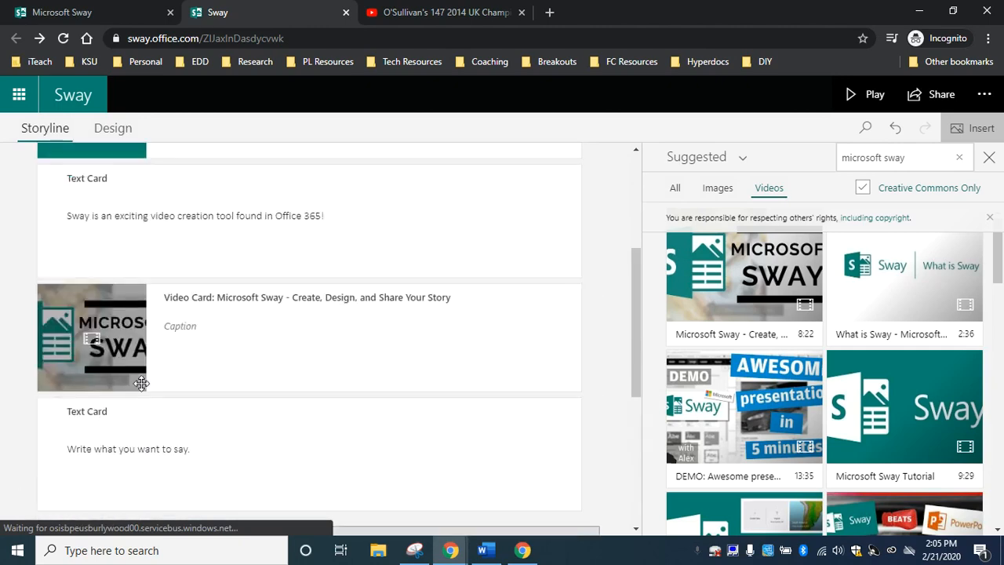
pyautogui.click(112, 128)
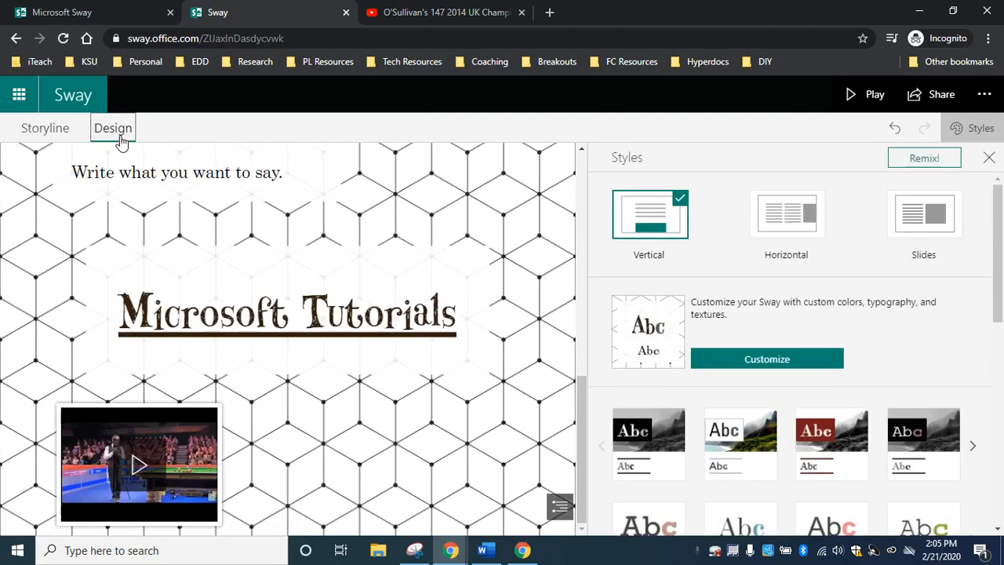
pyautogui.scroll(8, 386, 261)
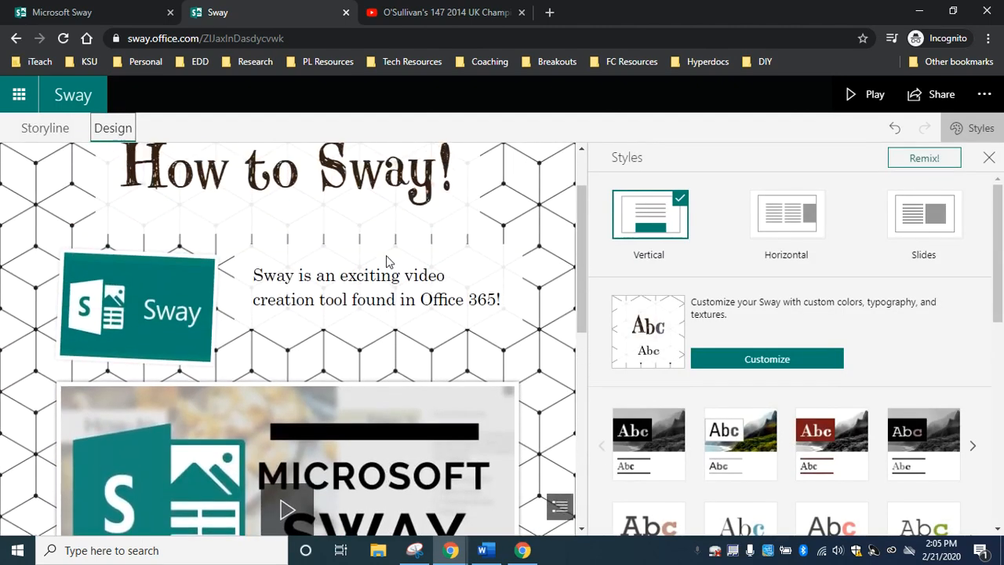
pyautogui.scroll(-5, 387, 261)
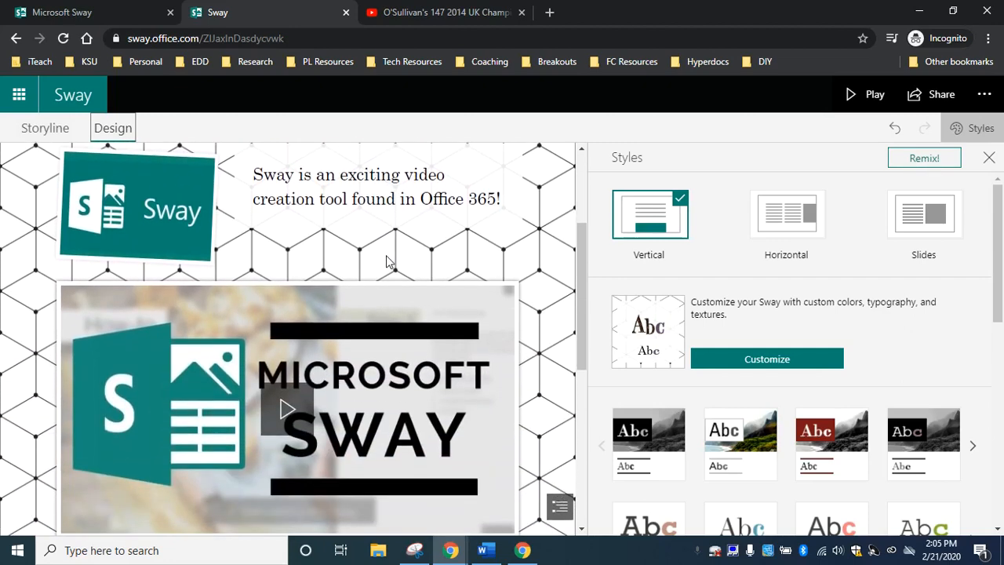
pyautogui.scroll(-1, 387, 261)
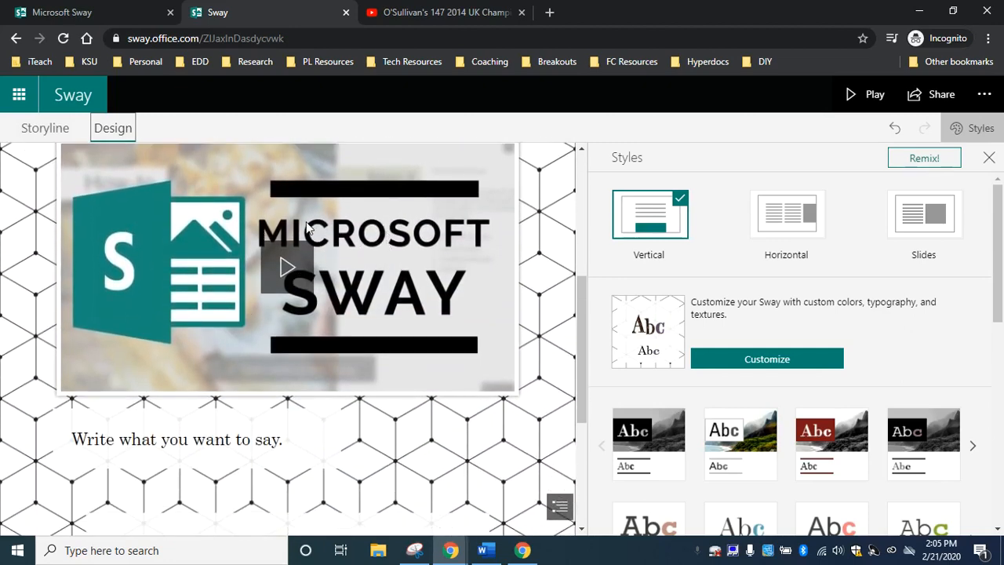
pyautogui.scroll(-3, 307, 226)
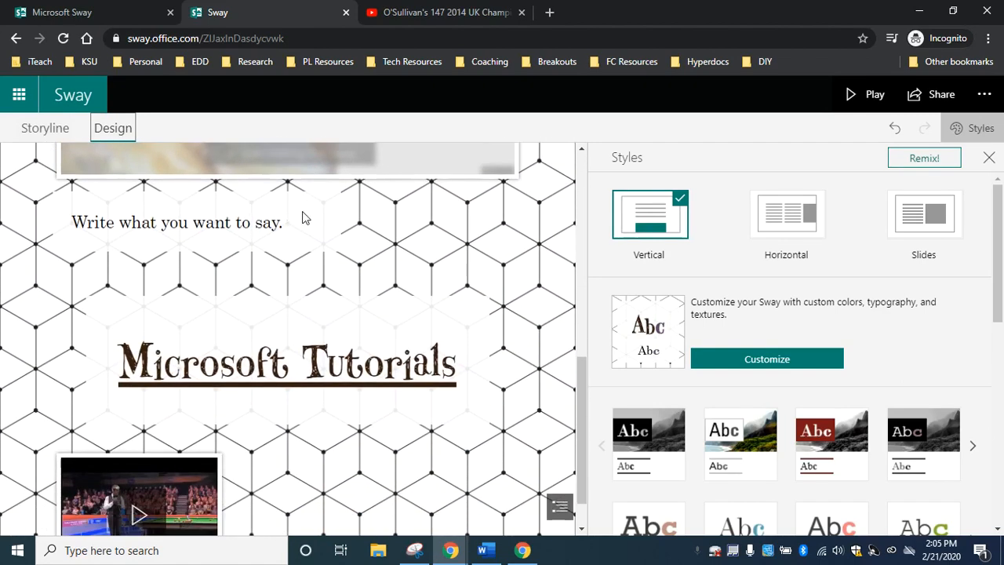
pyautogui.scroll(-1, 305, 218)
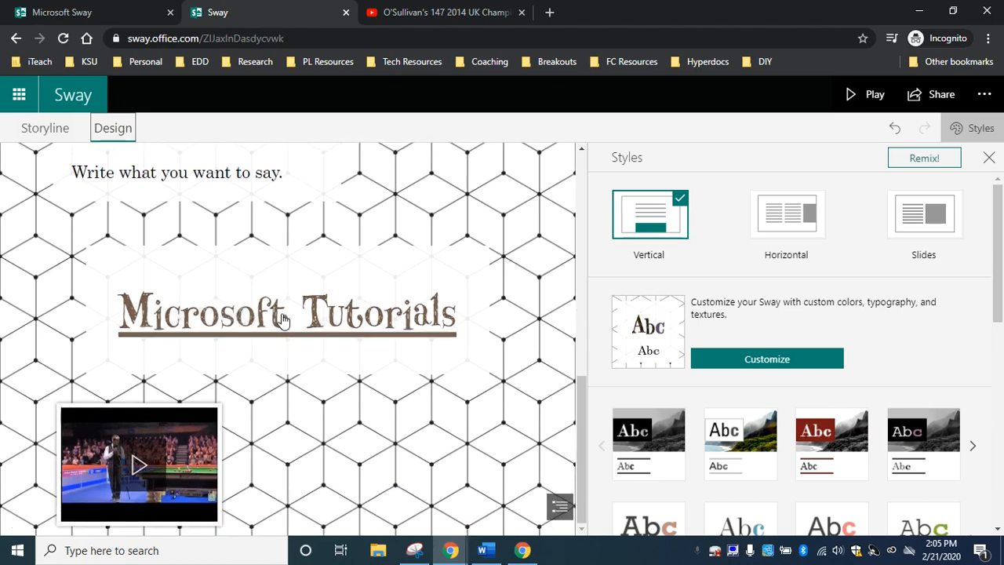
# - Test the "Microsoft Tutorials" heading link, return to Sway and hide the Styles options to view the embedded video
pyautogui.click(318, 318)
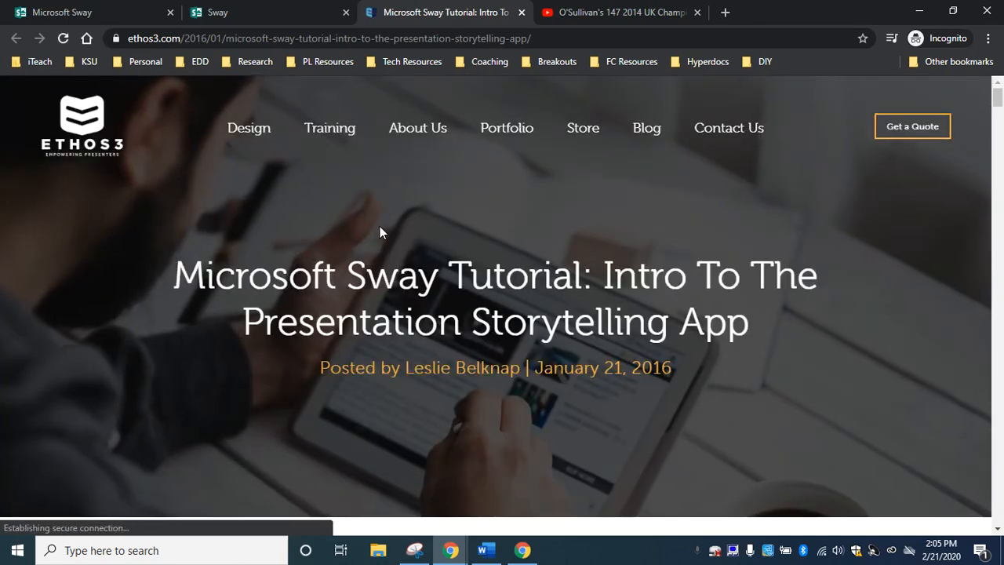
pyautogui.click(265, 12)
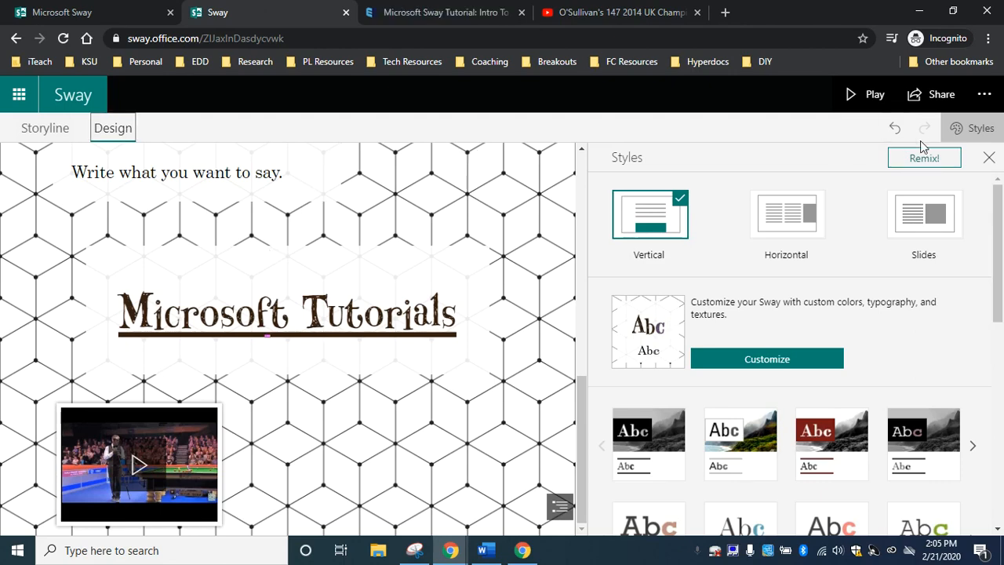
pyautogui.click(989, 158)
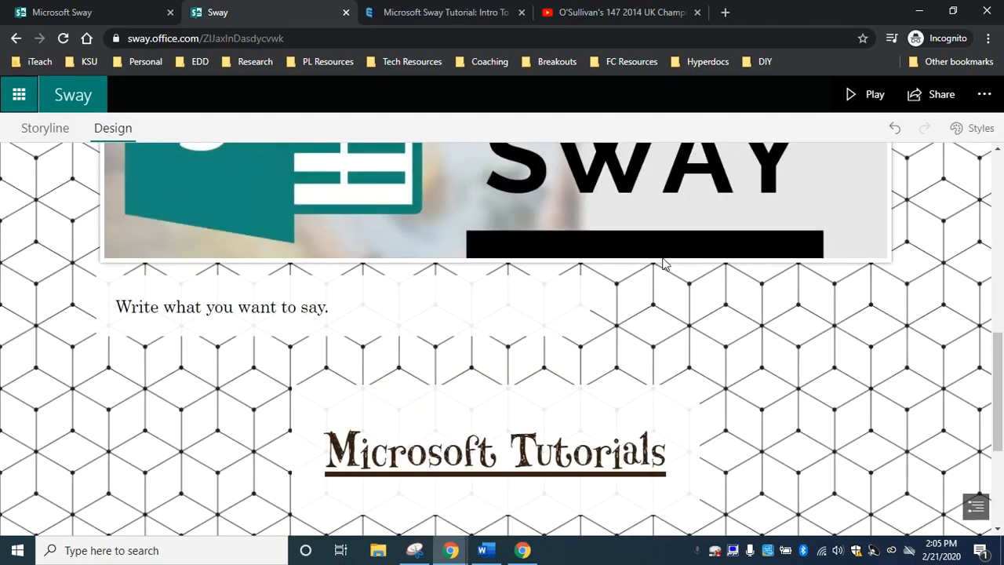
pyautogui.scroll(-3, 662, 264)
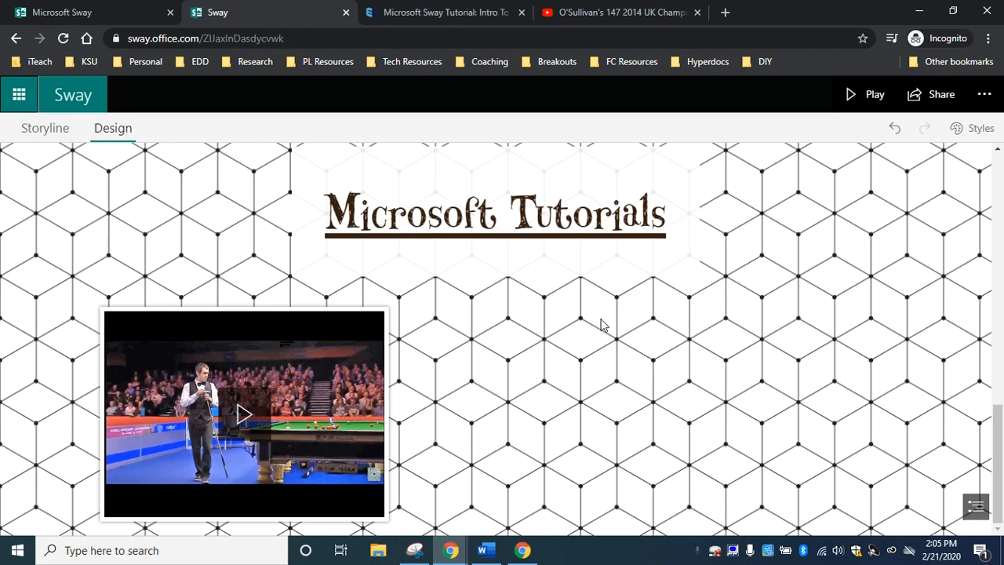
# - Set the snooker video card to the middle emphasis level in the storyline and preview it in the design view
pyautogui.click(63, 129)
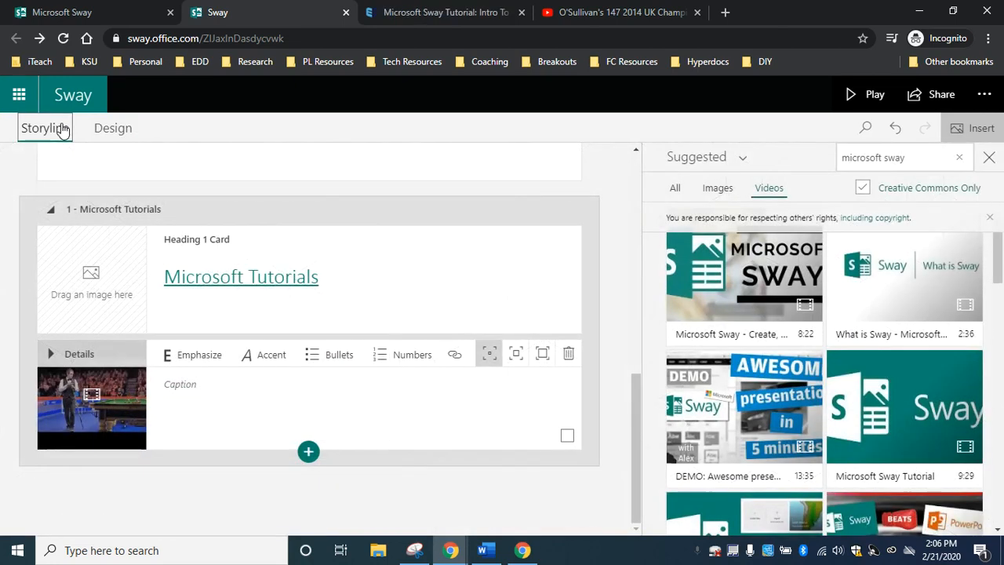
pyautogui.click(516, 356)
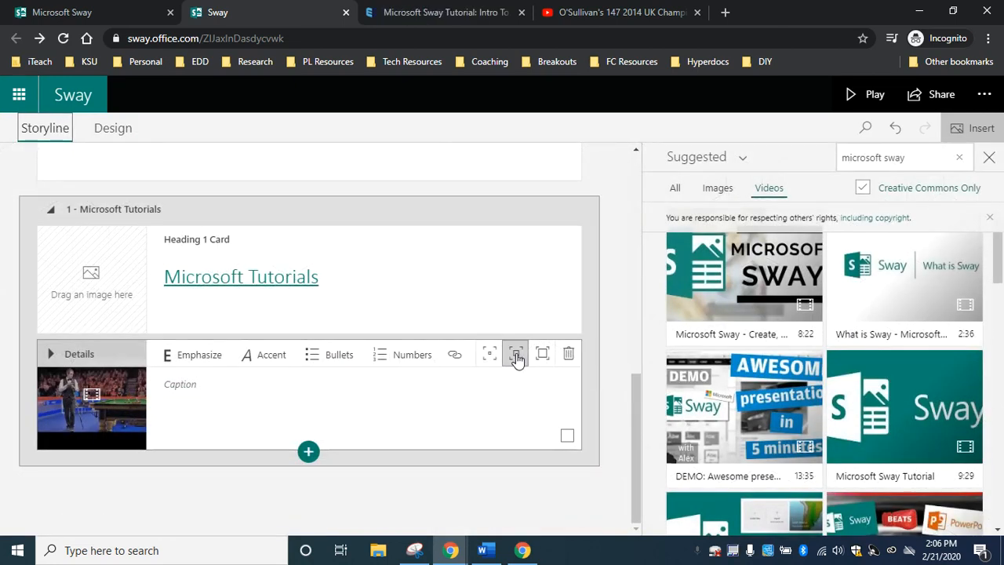
pyautogui.click(109, 132)
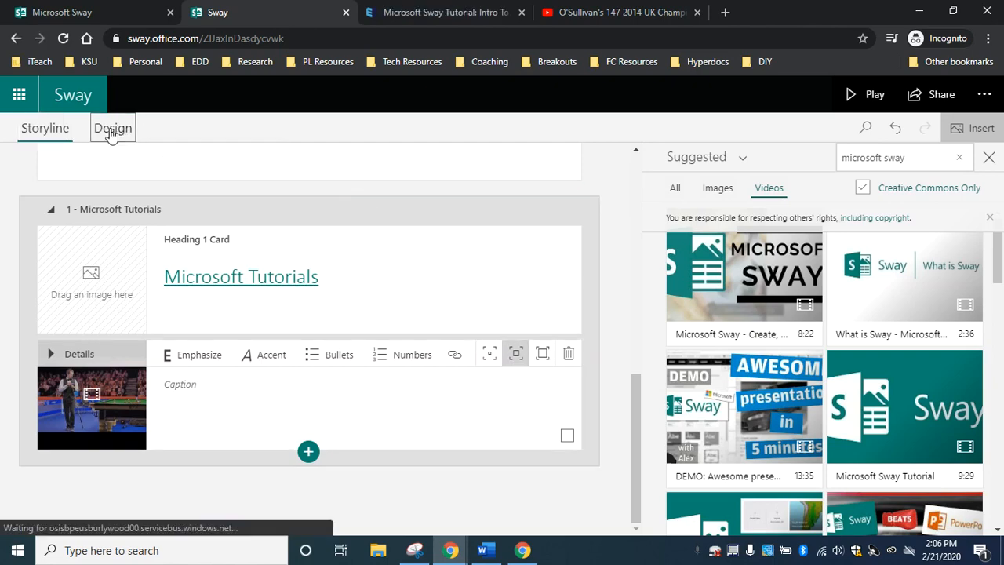
pyautogui.scroll(3, 840, 225)
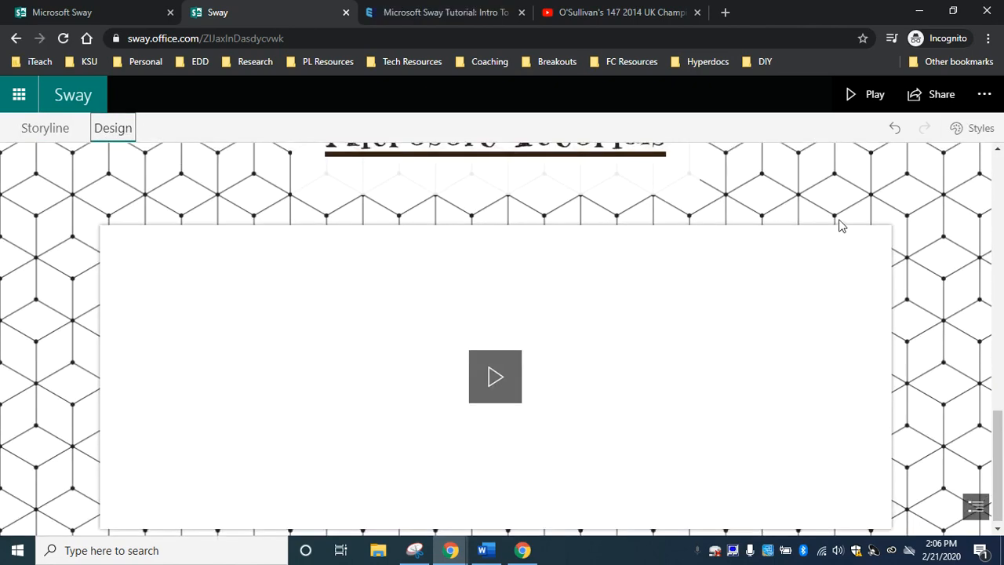
pyautogui.scroll(-3, 840, 225)
pyautogui.scroll(1, 840, 225)
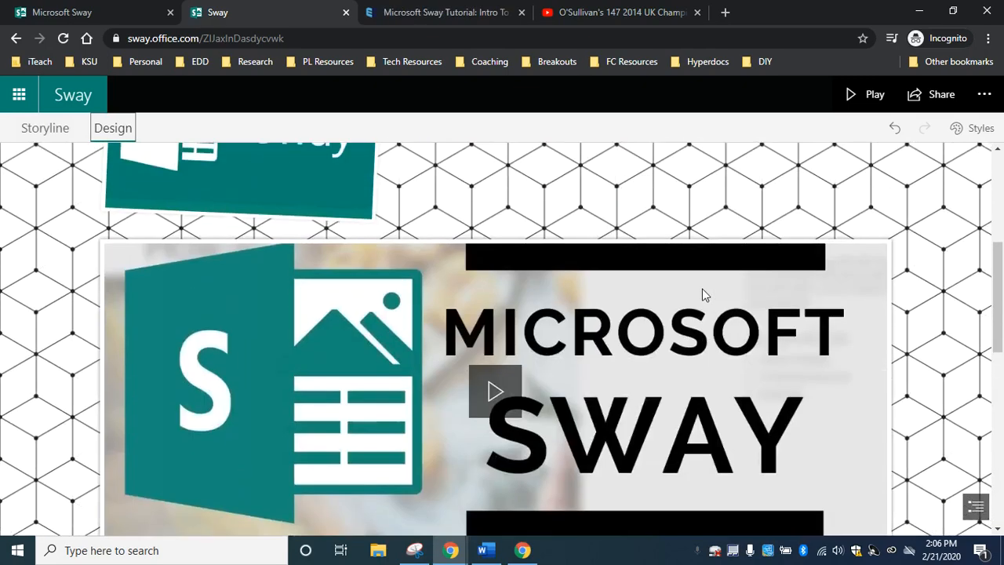
# - Return to the storyline and close the Ethos3 article and YouTube pages
pyautogui.click(42, 130)
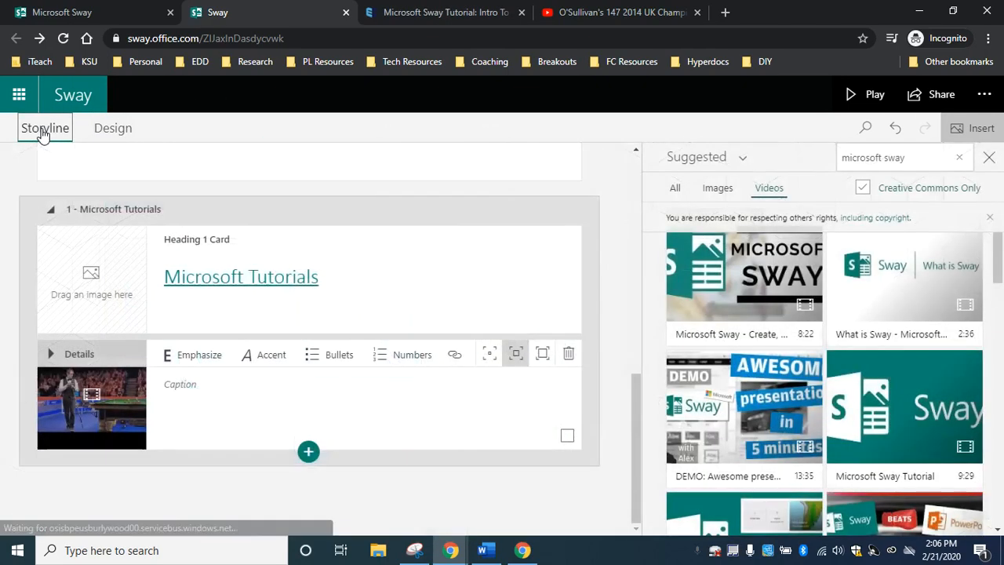
pyautogui.click(521, 12)
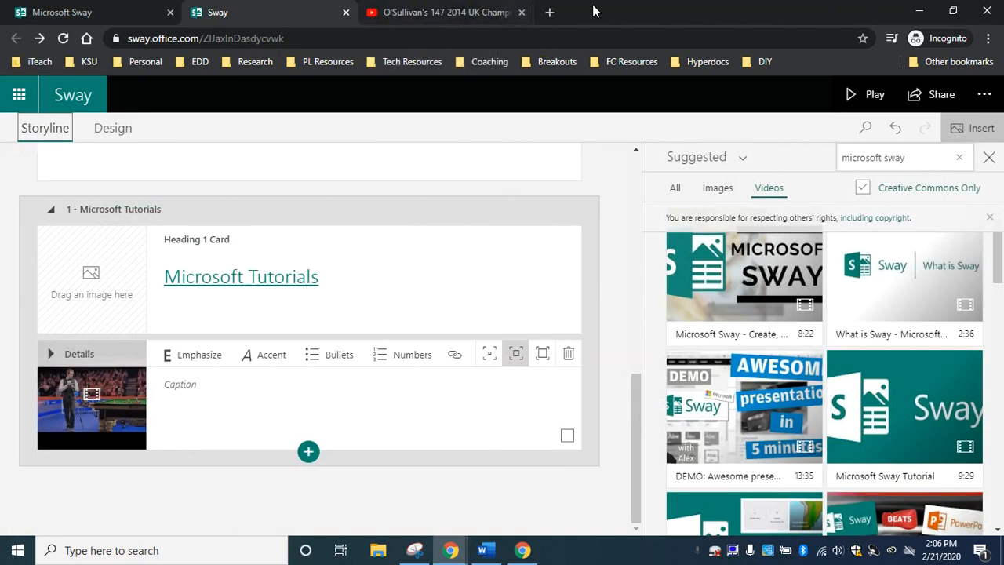
pyautogui.click(521, 12)
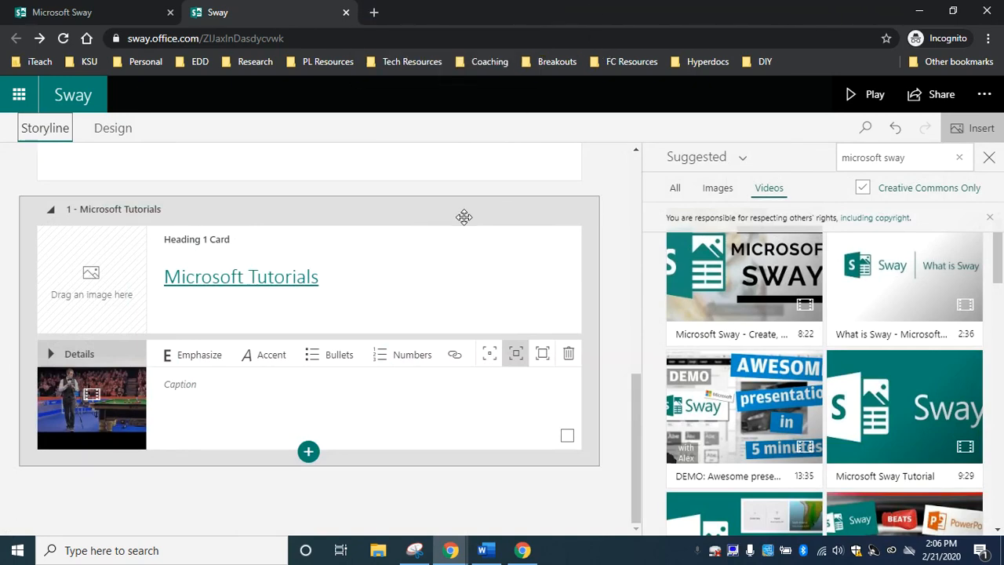
# - Add an image card below the snooker video card and search the suggested images for "microsoft"
pyautogui.scroll(3, 464, 213)
pyautogui.scroll(-3, 465, 215)
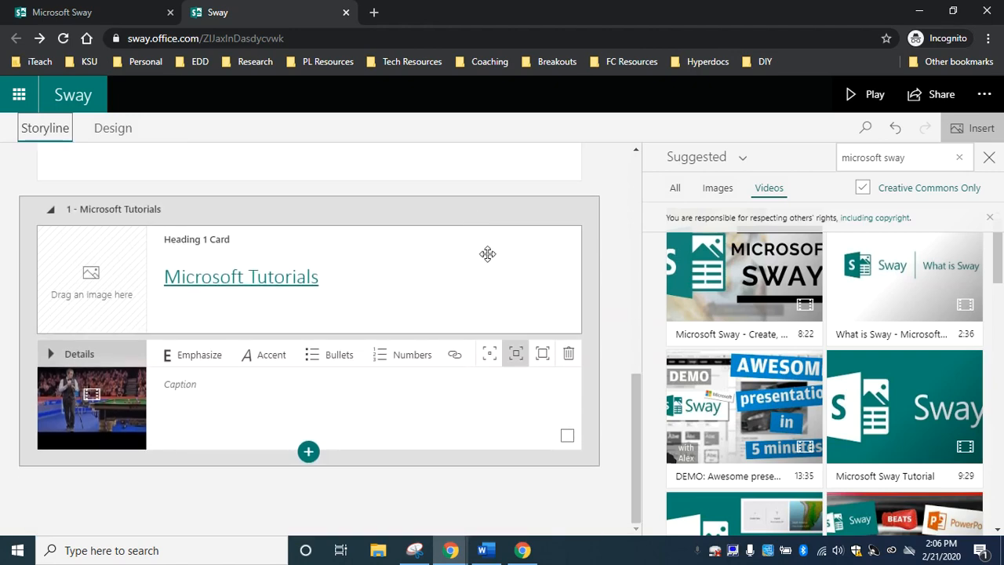
pyautogui.click(308, 453)
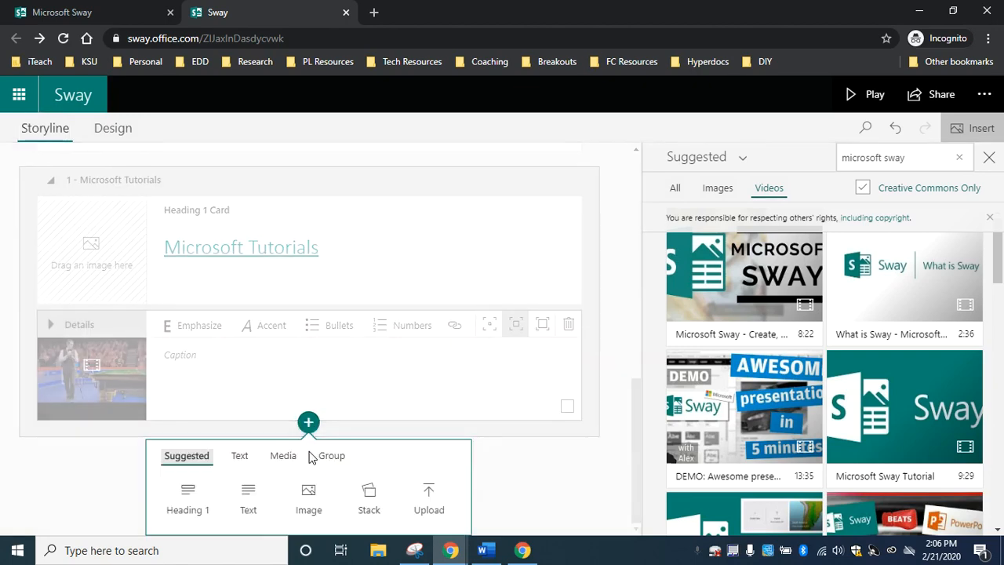
pyautogui.click(308, 495)
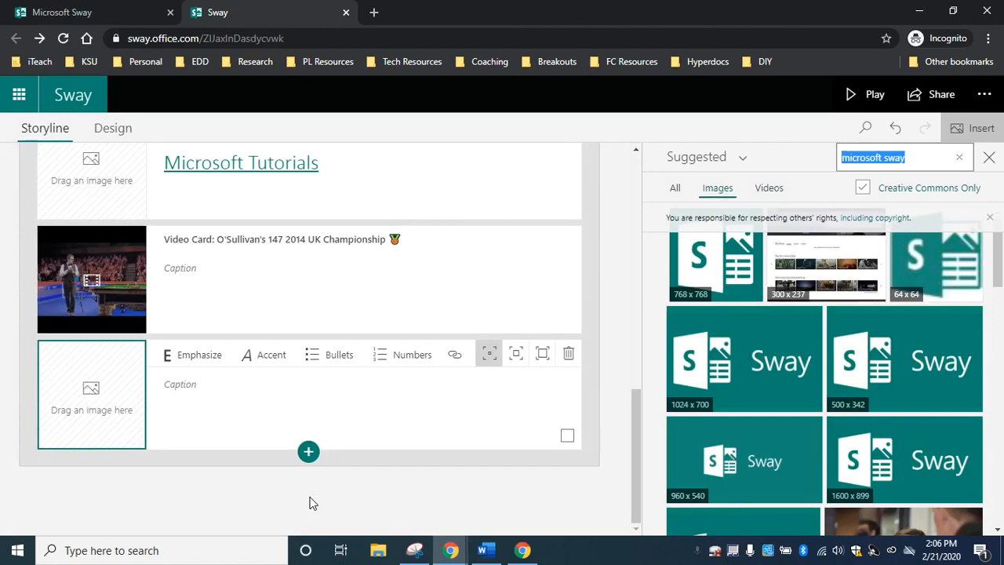
pyautogui.click(914, 157)
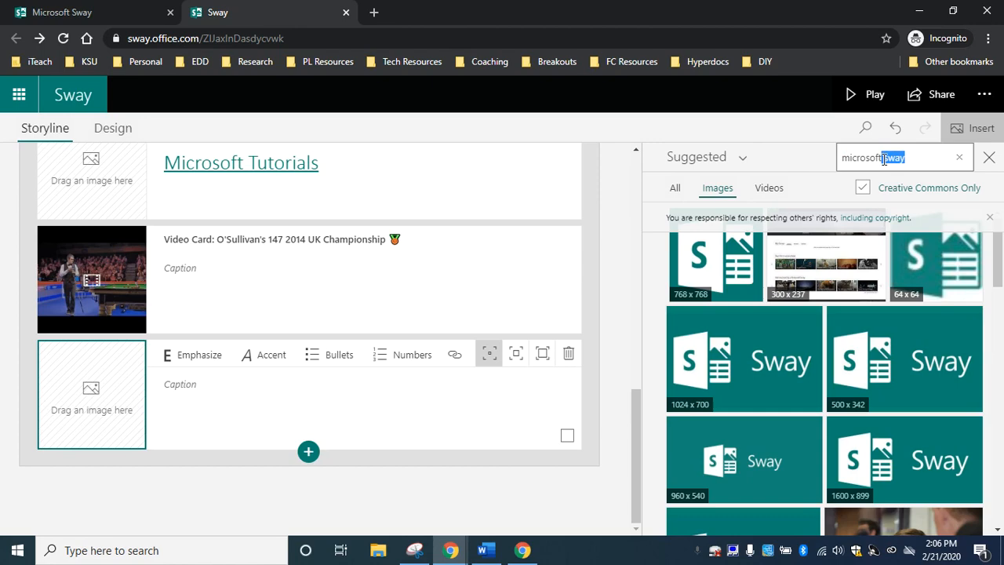
pyautogui.press('BackSpace')
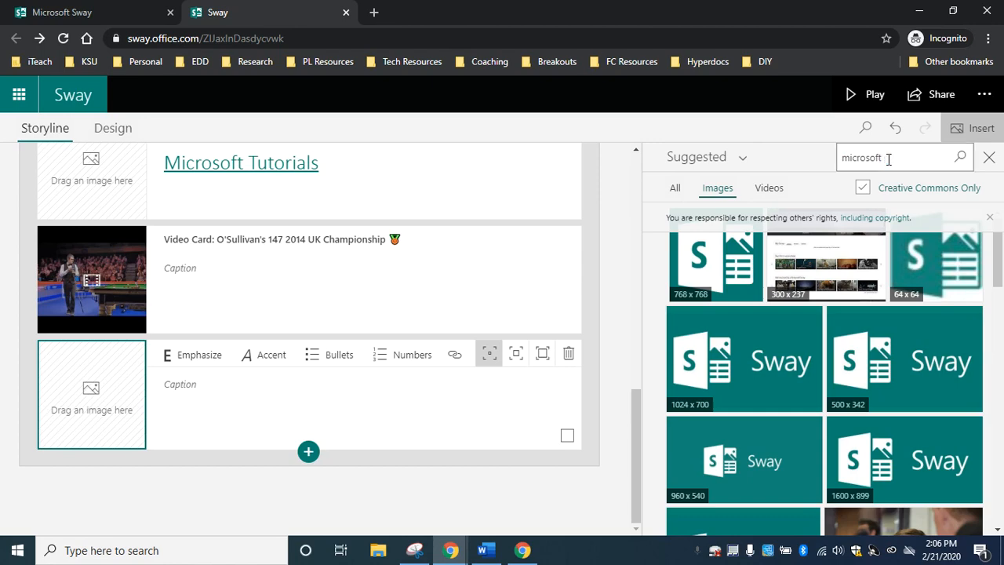
pyautogui.press('Return')
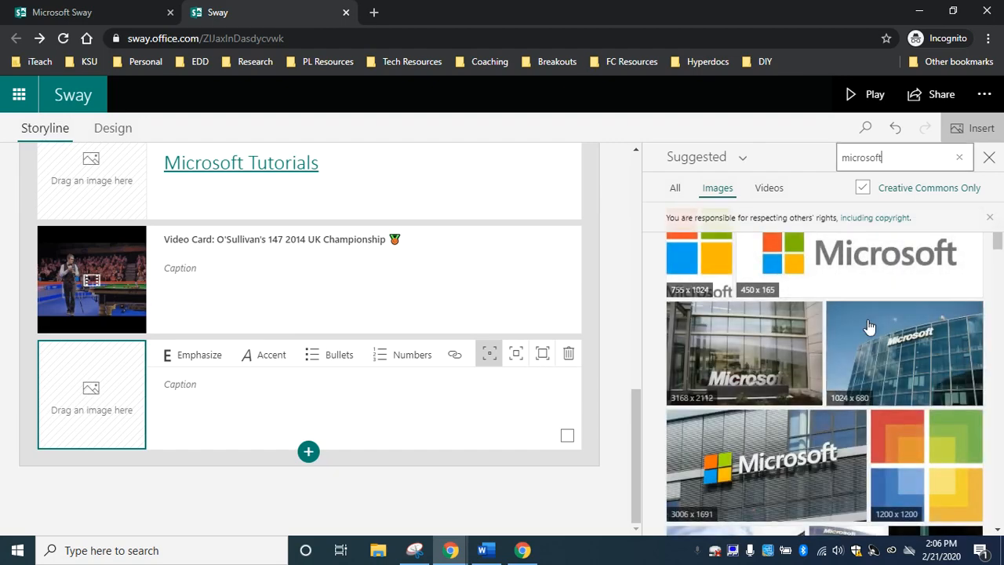
# - Select the 3006 x 1691 building sign, 640 x 473 curved headquarters and 1024 x 670 lit-entrance Microsoft images from the search results
pyautogui.scroll(-1, 869, 326)
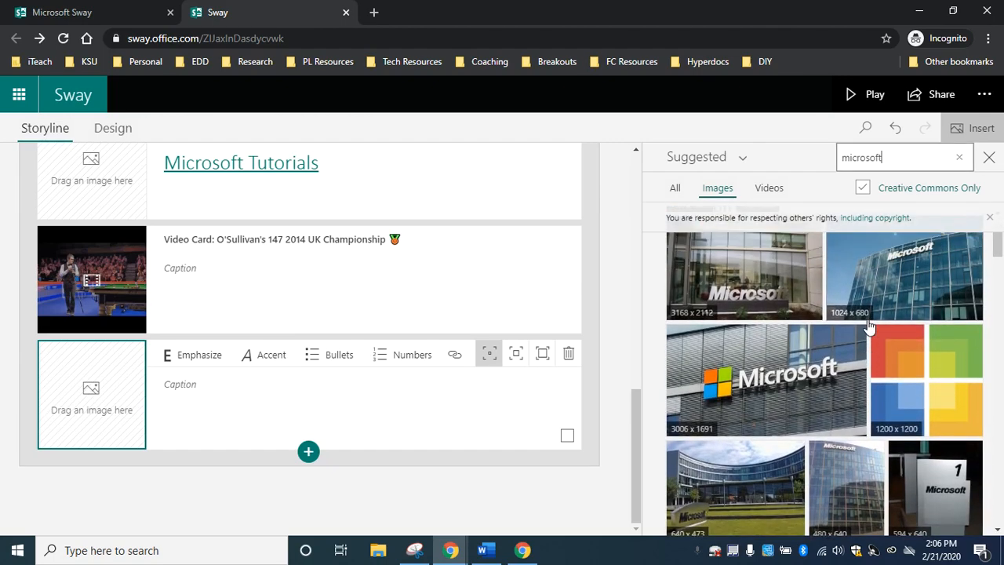
pyautogui.click(779, 367)
pyautogui.scroll(-1, 779, 366)
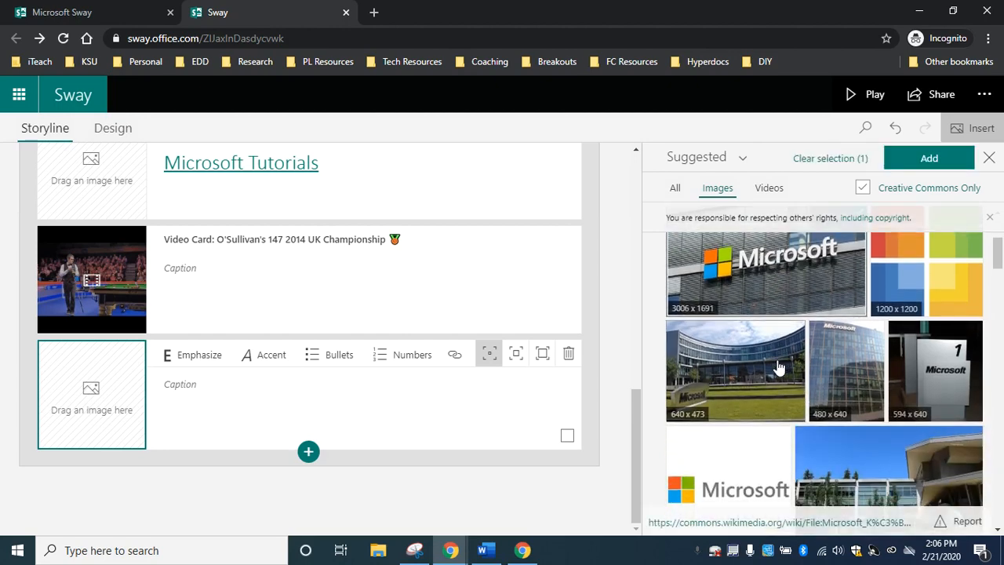
pyautogui.click(779, 368)
pyautogui.scroll(-1, 779, 367)
pyautogui.scroll(-3, 778, 367)
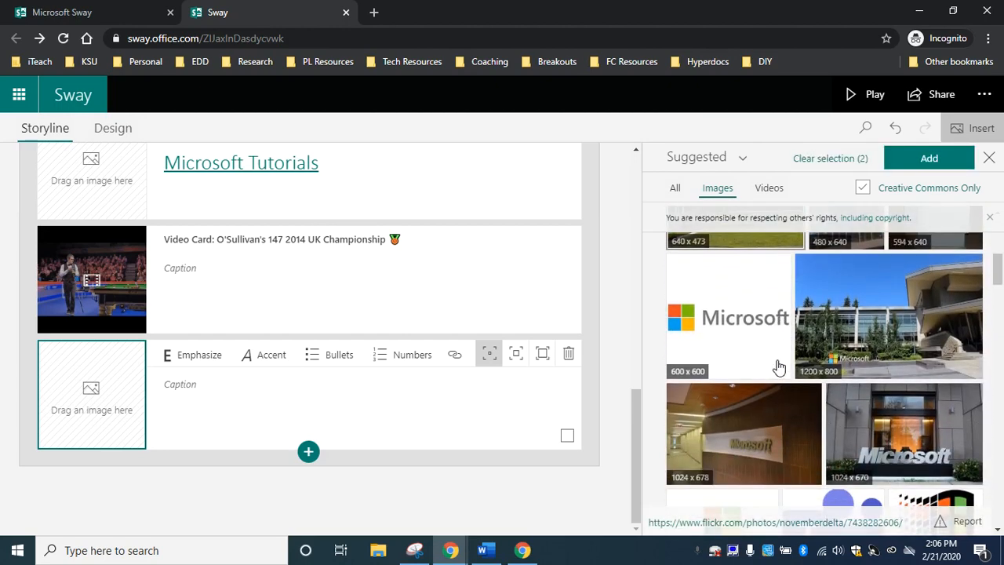
pyautogui.click(916, 357)
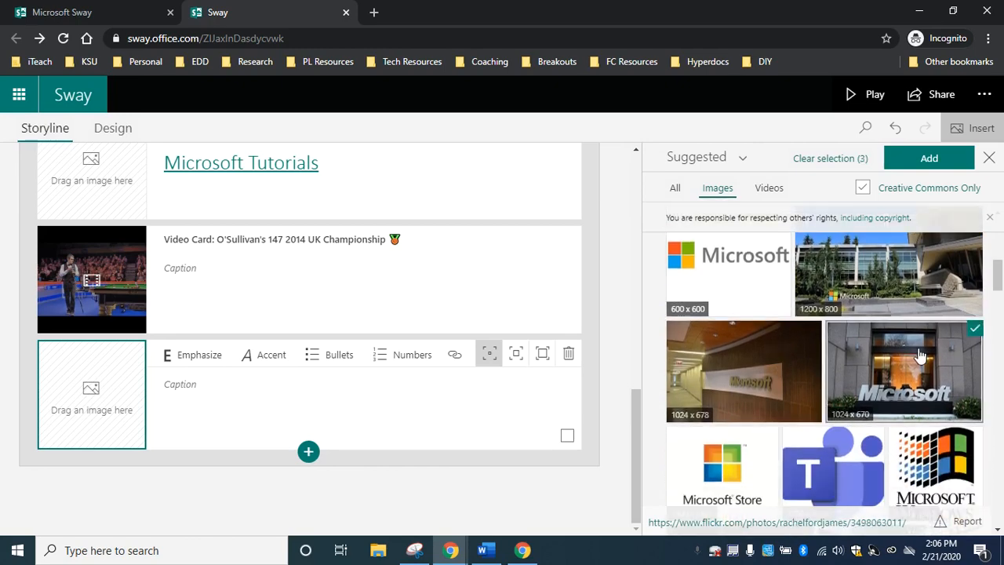
# - Select the 500 x 375 booth, 640 x 480 night building and 3840 x 2400 wallpaper images, and add all selected images to the storyline
pyautogui.scroll(-3, 919, 356)
pyautogui.scroll(-1, 920, 356)
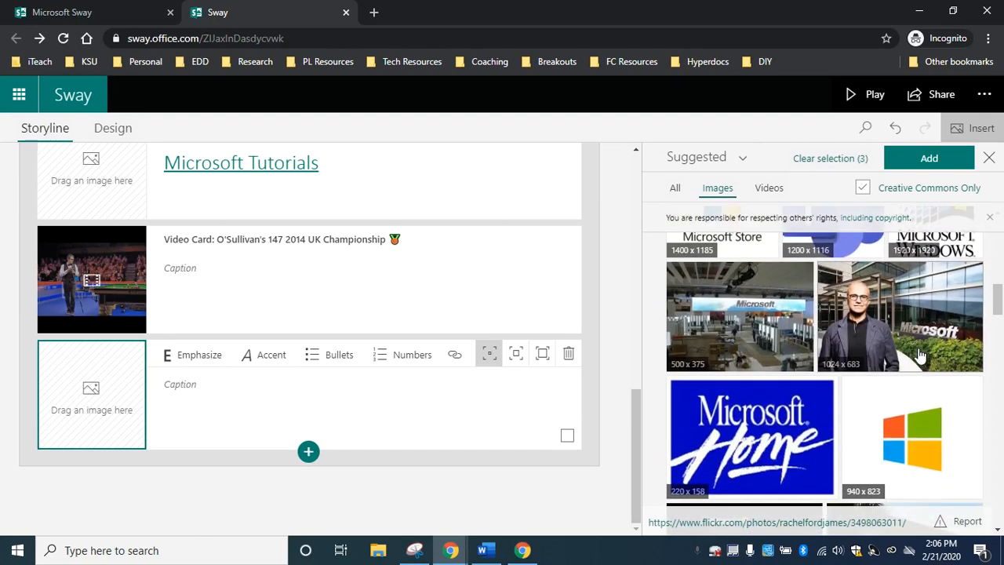
pyautogui.click(745, 329)
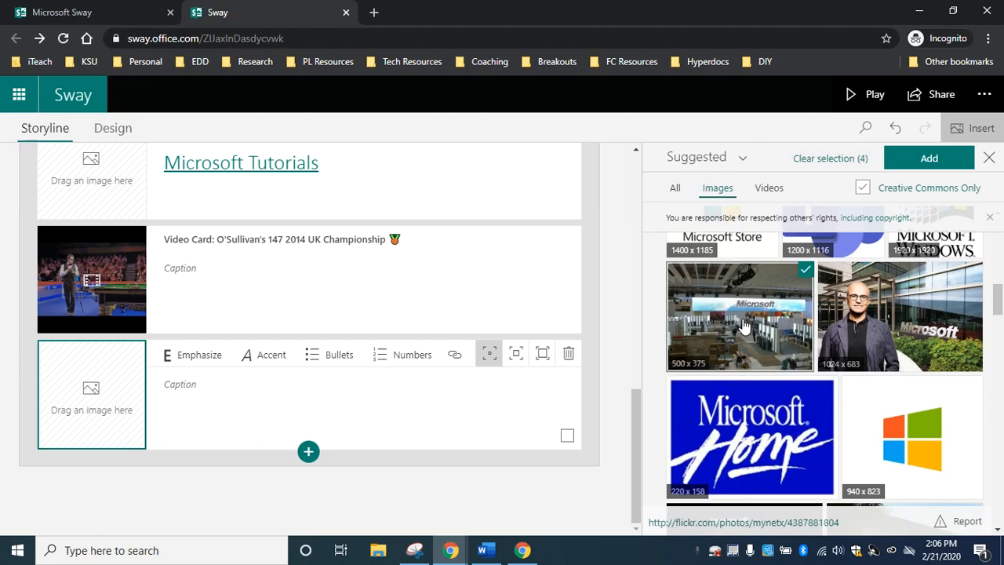
pyautogui.scroll(-2, 743, 326)
pyautogui.scroll(-2, 743, 325)
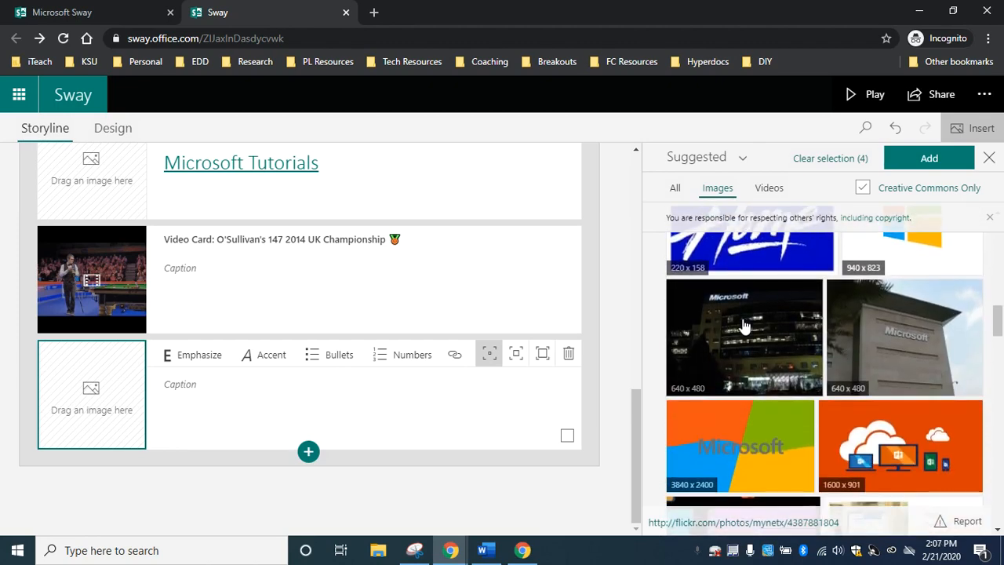
pyautogui.click(745, 326)
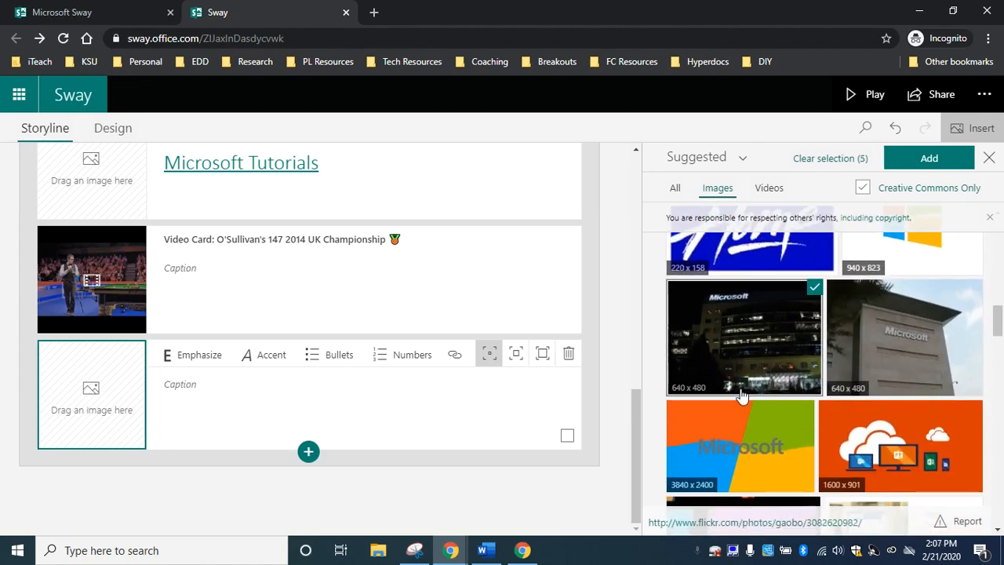
pyautogui.click(741, 429)
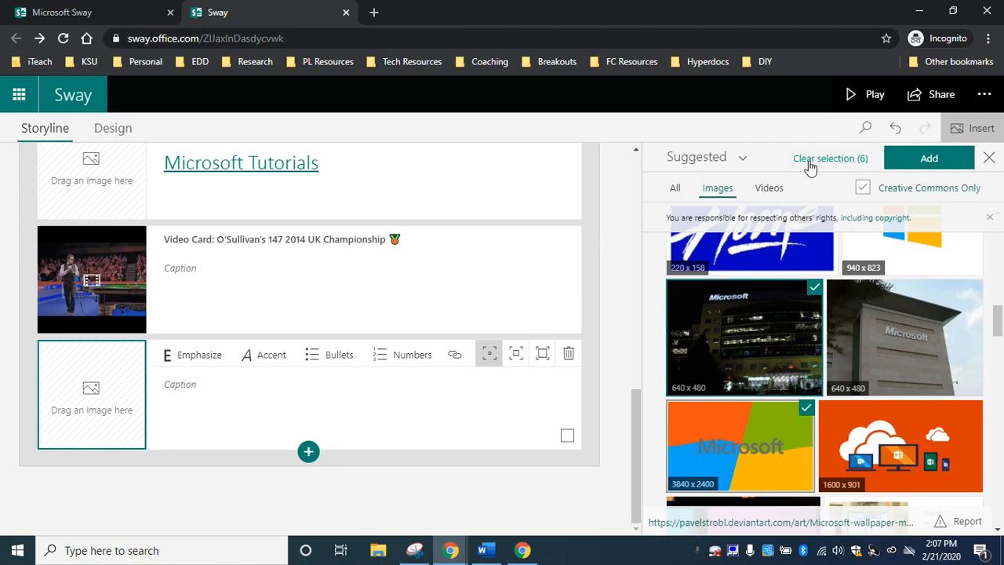
pyautogui.click(930, 165)
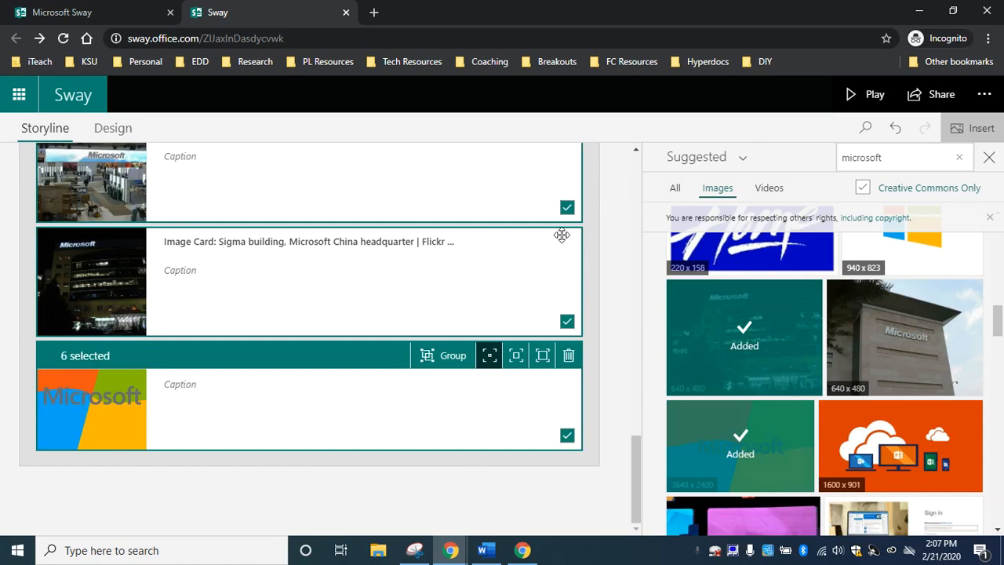
# - Review the added image cards and deselect the Microsoft wallpaper, Sigma building and CeBIT10 booth cards
pyautogui.scroll(3, 439, 255)
pyautogui.scroll(5, 438, 255)
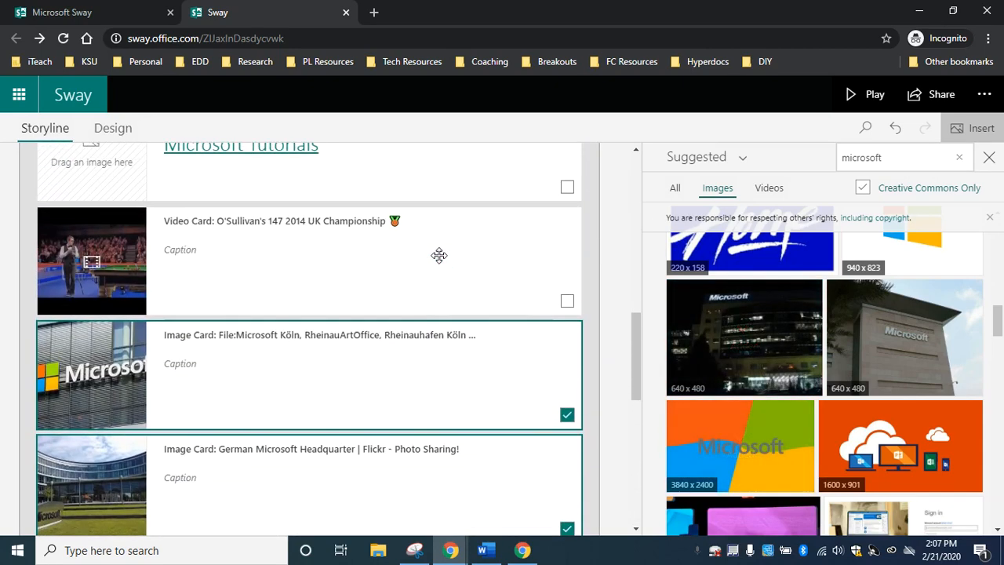
pyautogui.scroll(-3, 439, 255)
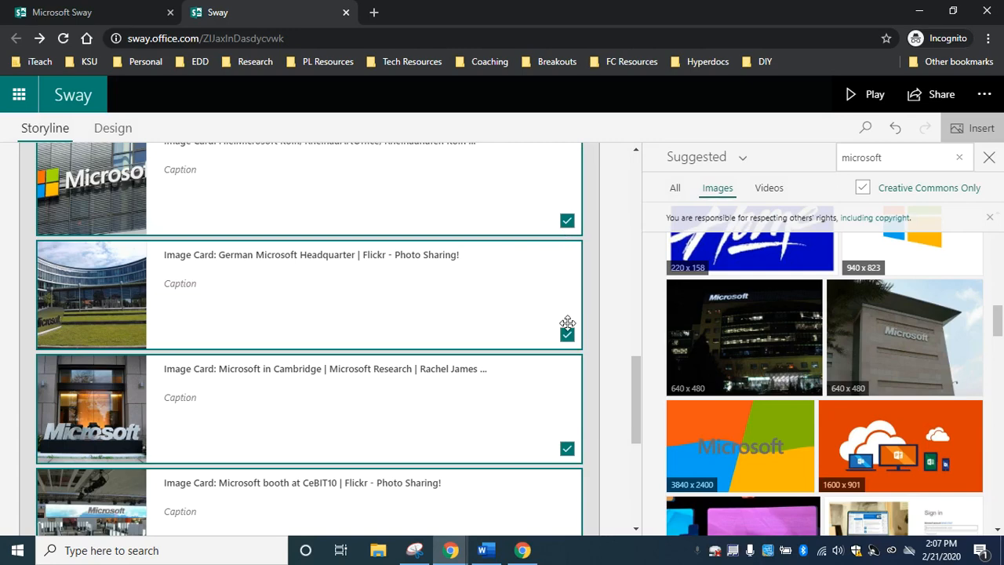
pyautogui.scroll(-3, 567, 323)
pyautogui.scroll(-3, 567, 323)
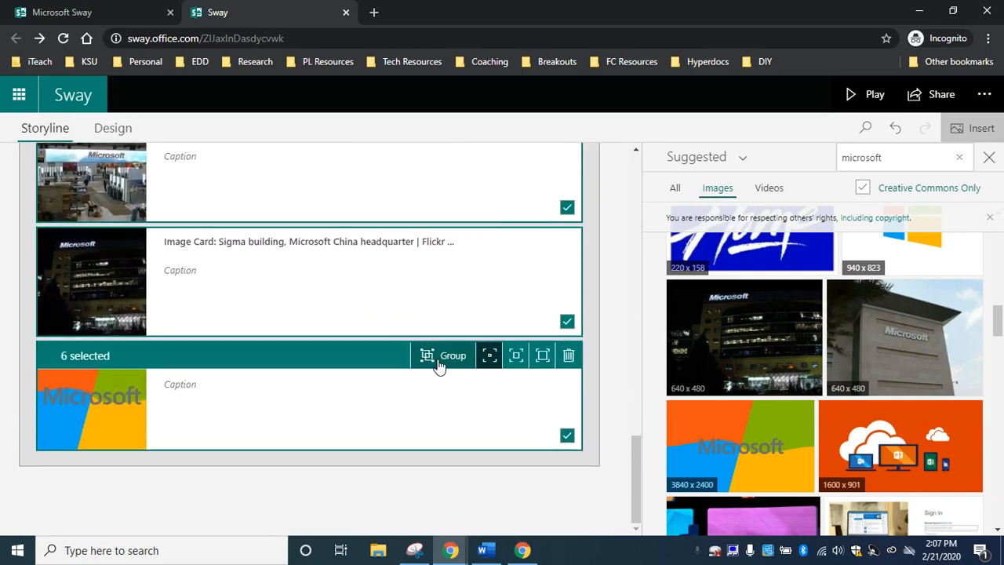
pyautogui.click(332, 406)
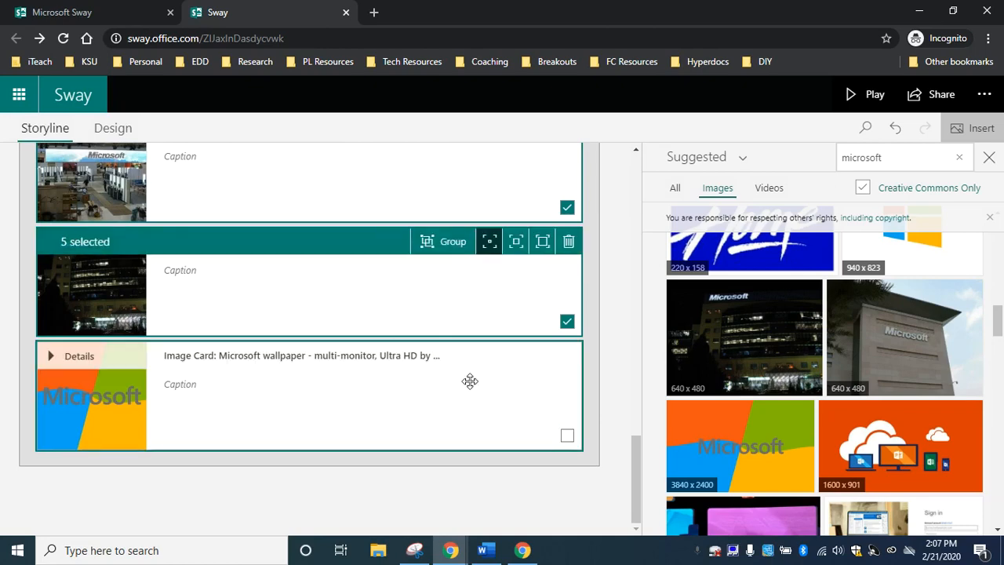
pyautogui.click(563, 325)
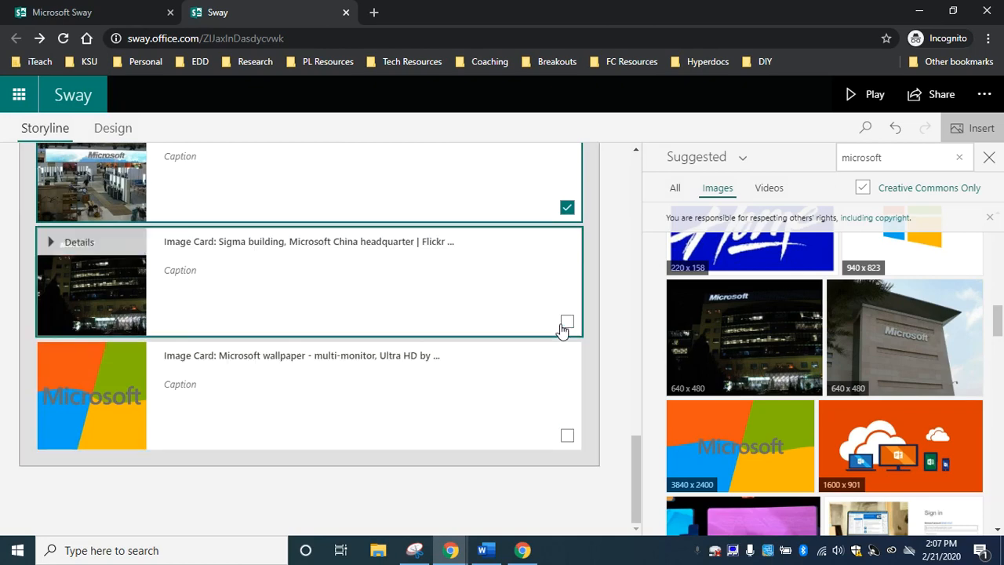
pyautogui.click(567, 207)
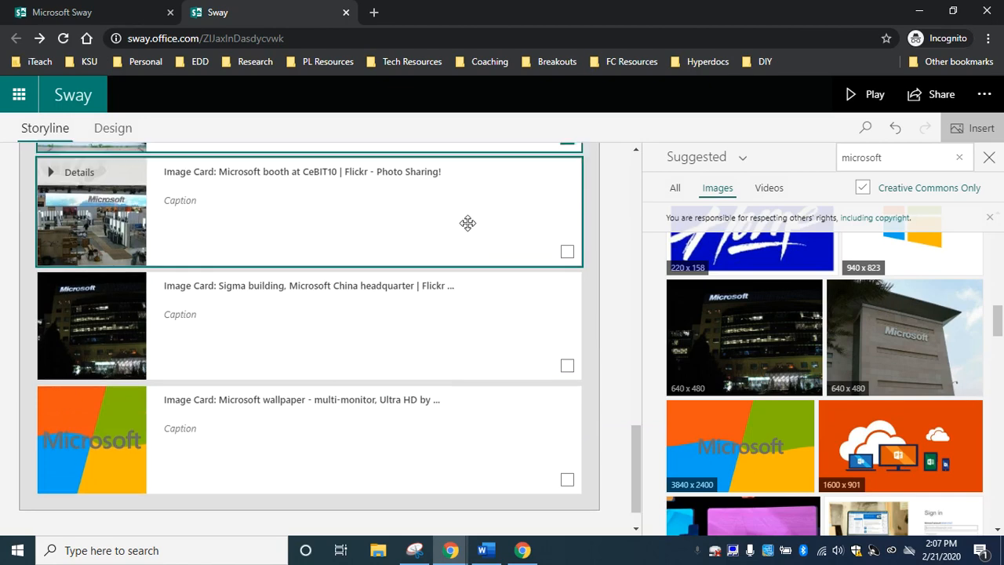
# - Deselect the Microsoft in Cambridge, German Microsoft Headquarter and Microsoft Köln image cards
pyautogui.scroll(3, 468, 223)
pyautogui.click(567, 361)
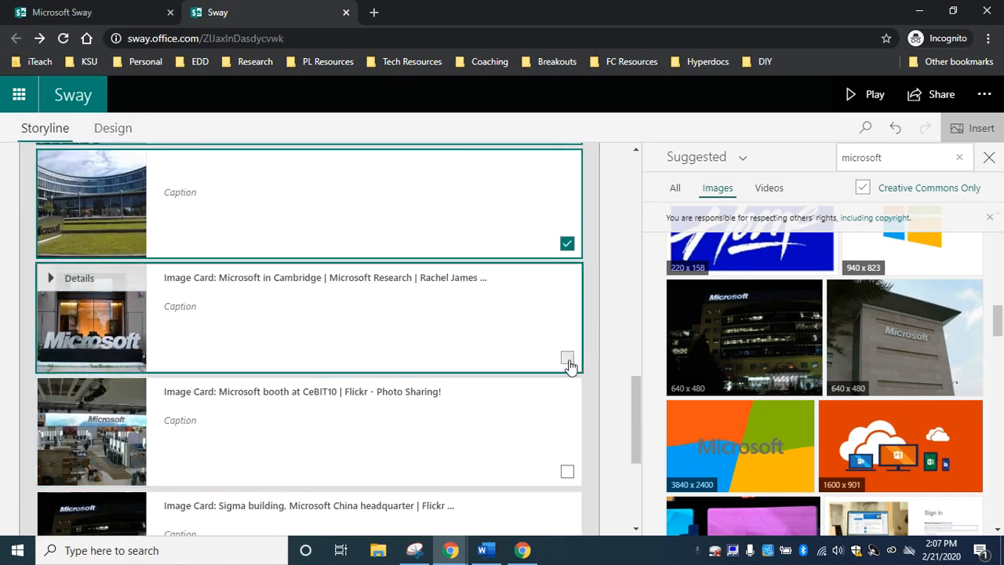
pyautogui.click(568, 243)
pyautogui.scroll(5, 454, 235)
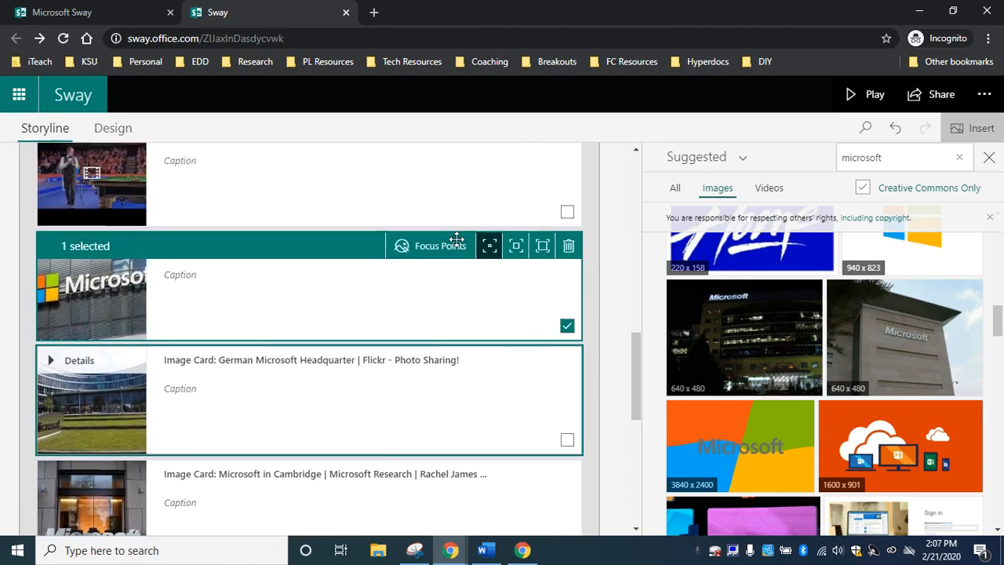
pyautogui.scroll(1, 457, 239)
pyautogui.click(567, 343)
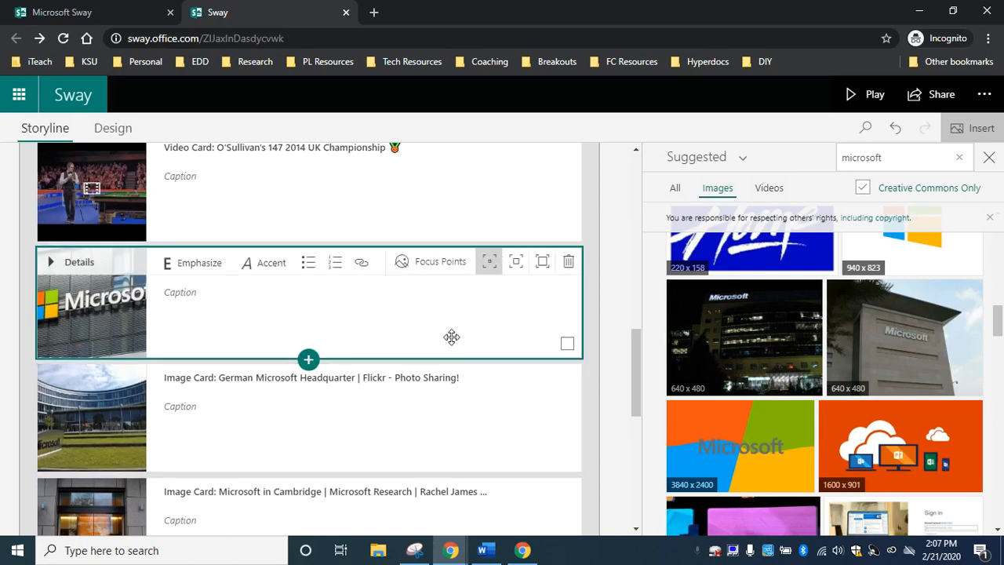
# - Select all six Microsoft image cards, from Microsoft Köln down to the Microsoft wallpaper, and group them
pyautogui.click(566, 342)
pyautogui.click(567, 458)
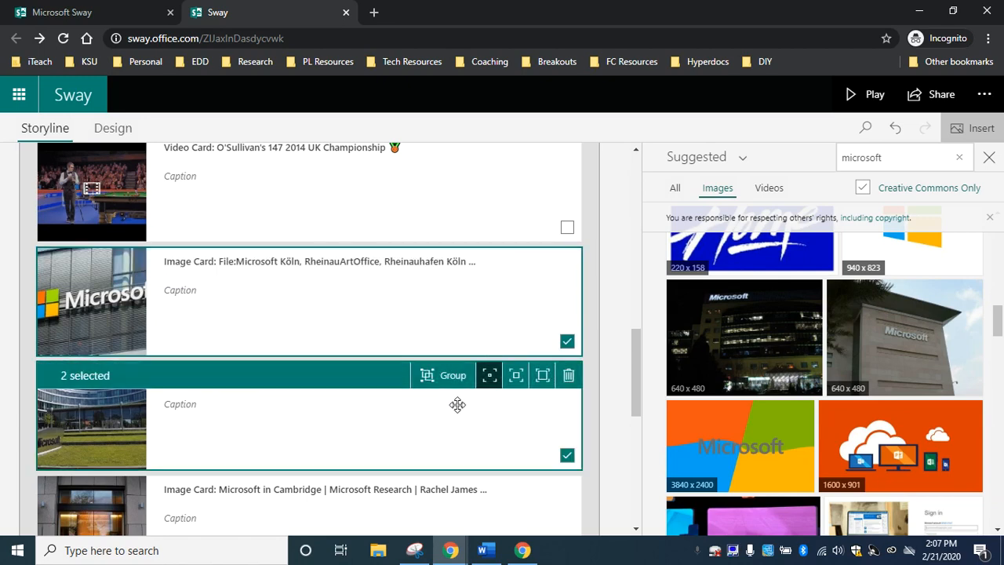
pyautogui.scroll(-3, 457, 403)
pyautogui.click(567, 404)
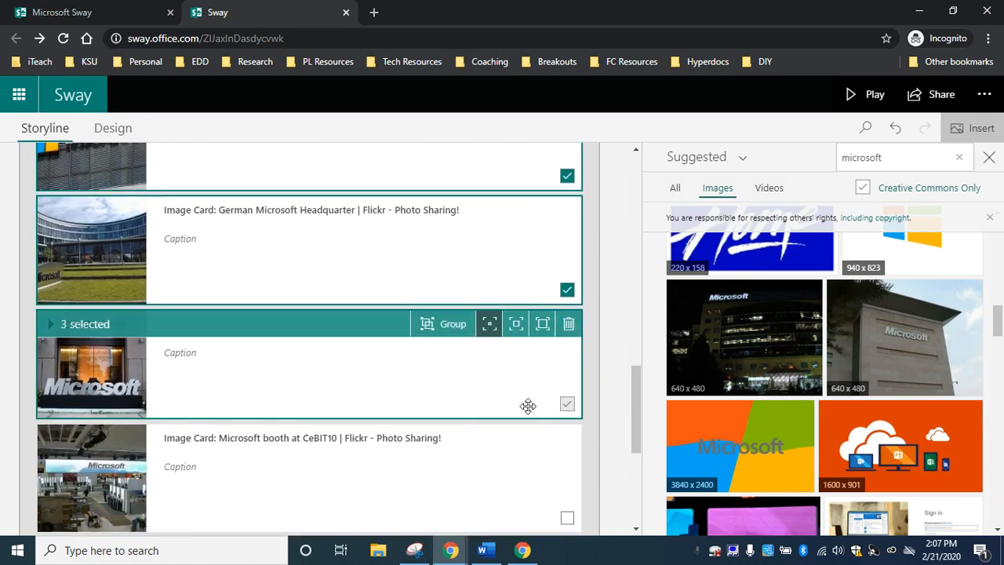
pyautogui.scroll(-4, 470, 390)
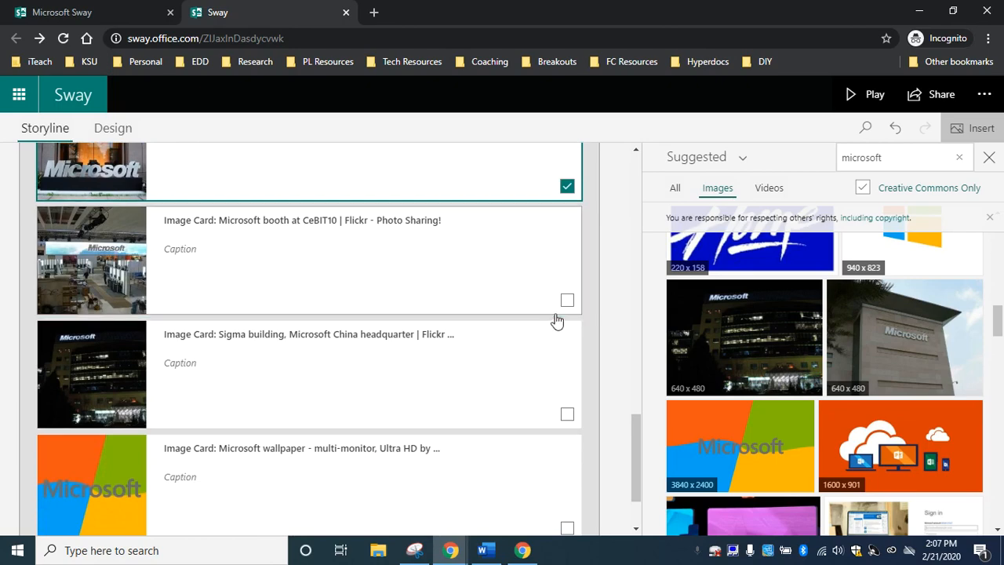
pyautogui.click(567, 300)
pyautogui.click(567, 414)
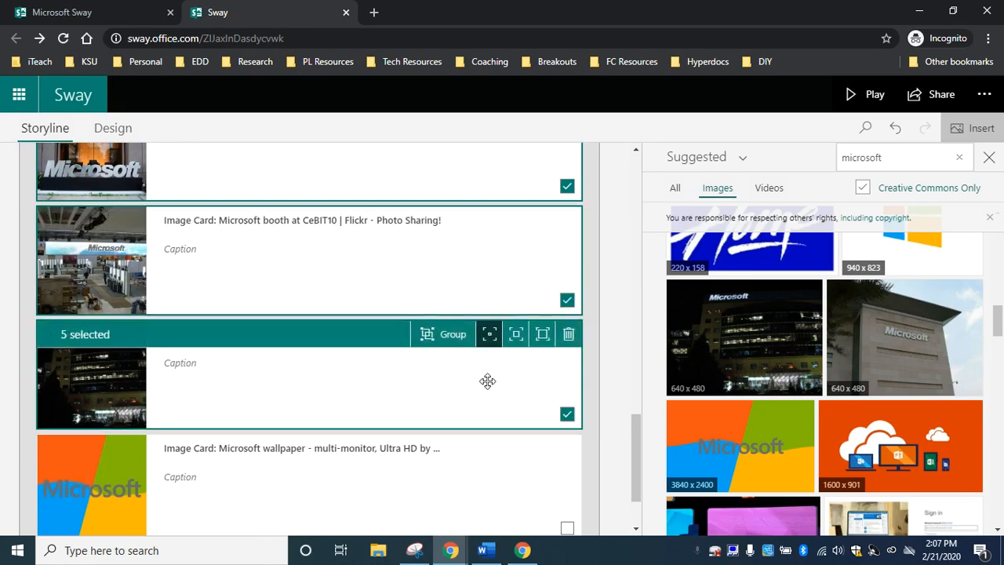
pyautogui.scroll(-2, 483, 378)
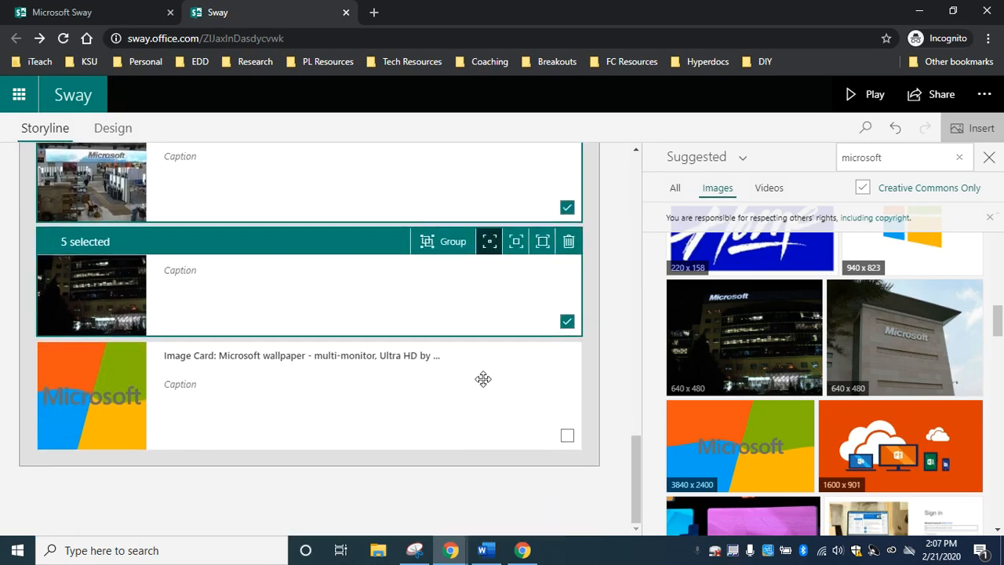
pyautogui.click(567, 437)
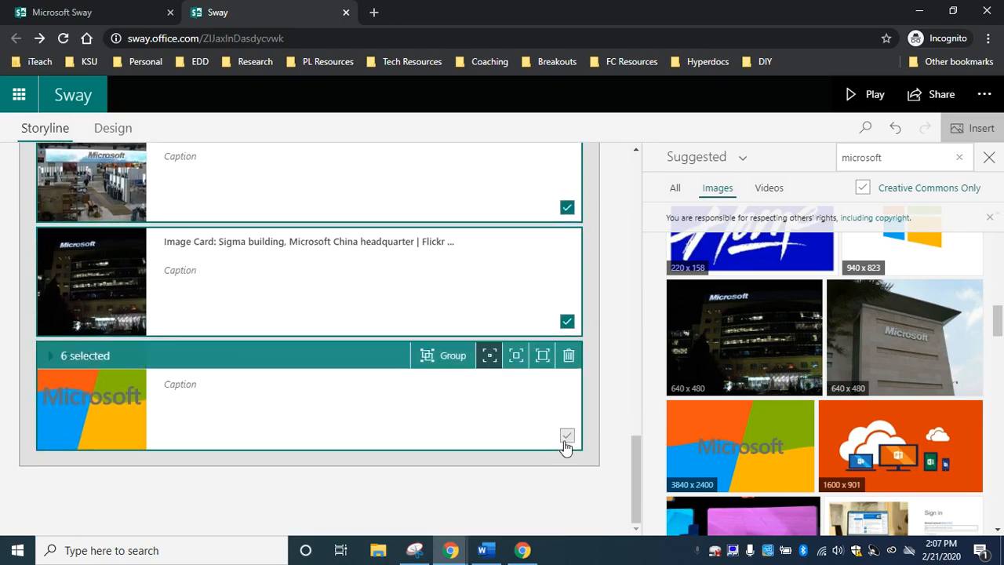
pyautogui.click(453, 355)
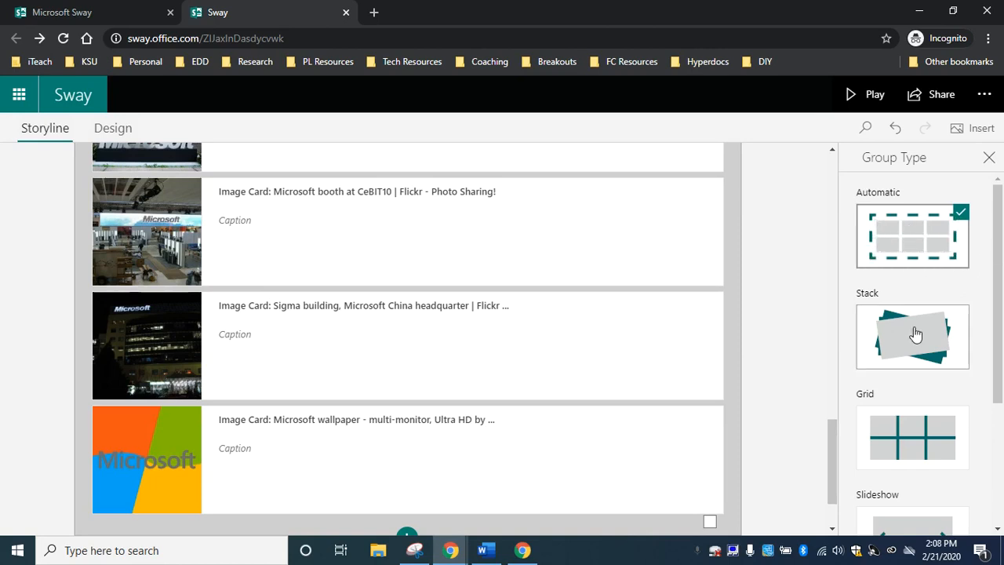
# - Look through the available group types and preview the automatic image group in the design view
pyautogui.scroll(-3, 909, 336)
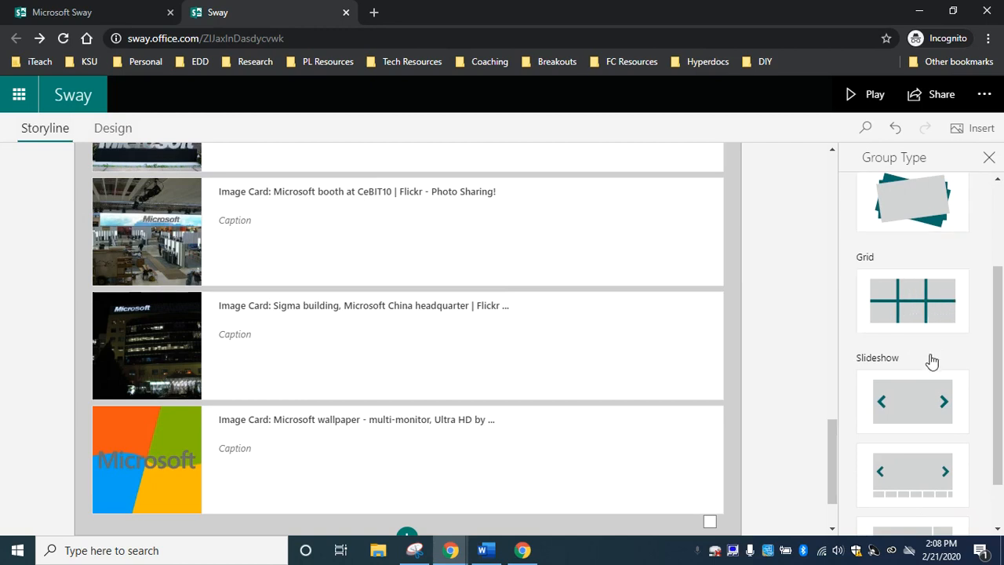
pyautogui.scroll(-1, 932, 358)
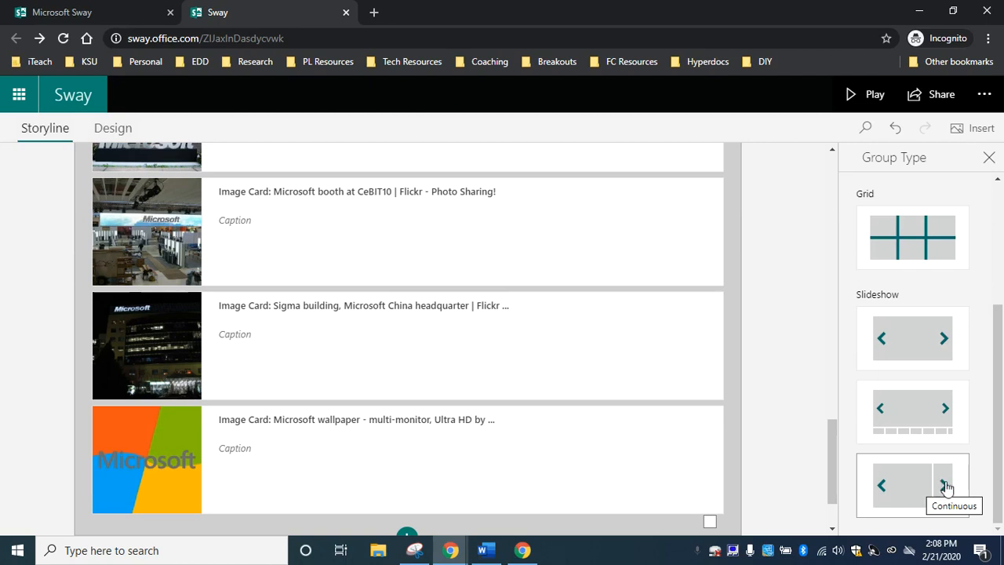
pyautogui.scroll(3, 944, 397)
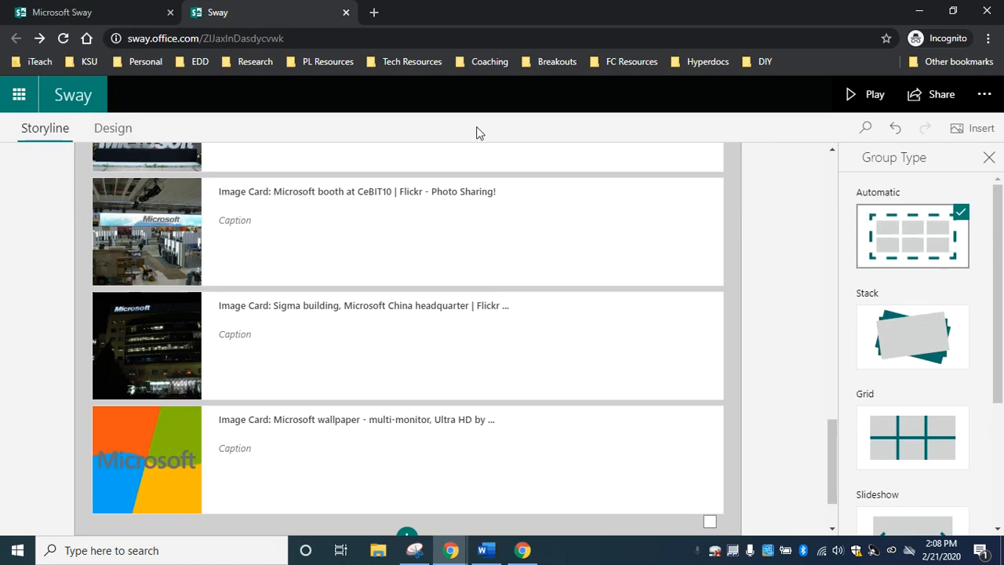
pyautogui.click(113, 130)
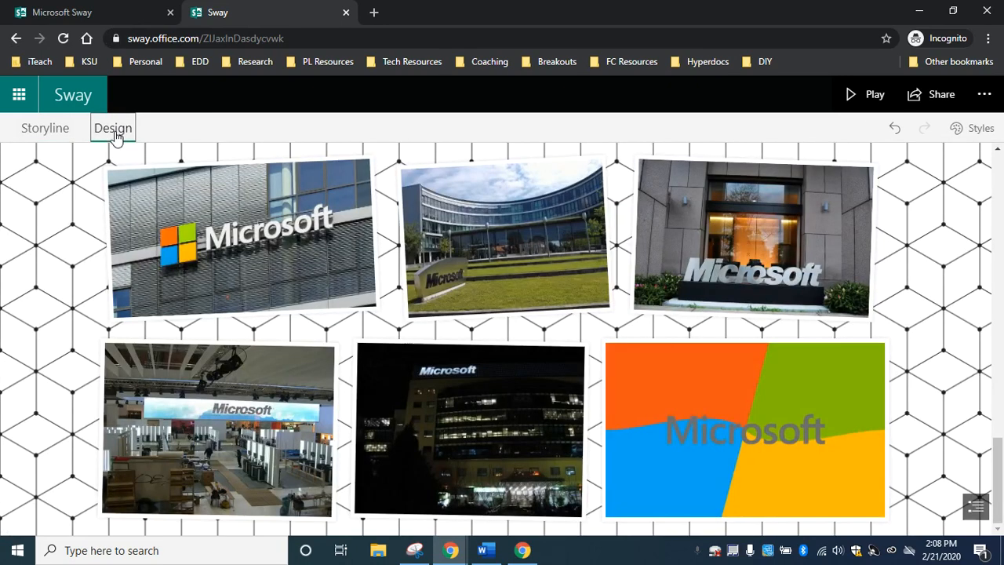
pyautogui.scroll(5, 434, 226)
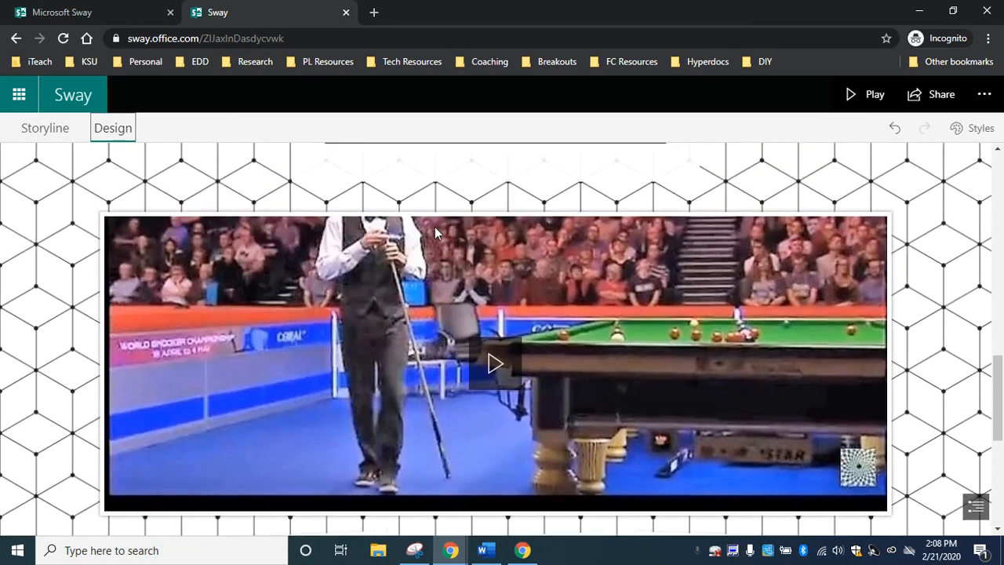
pyautogui.scroll(-5, 436, 233)
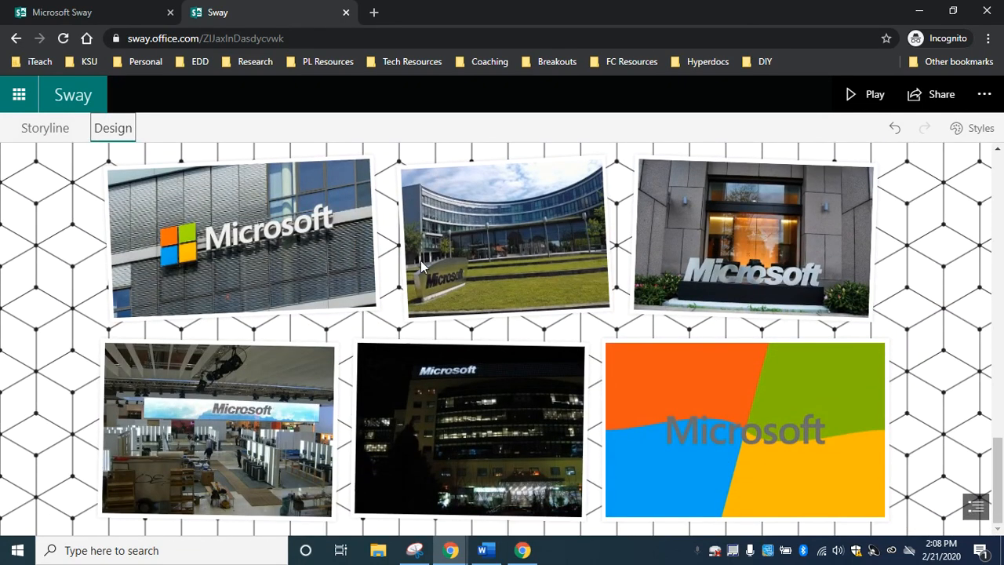
# - Return to the storyline and change the image group's type to Stack
pyautogui.click(47, 130)
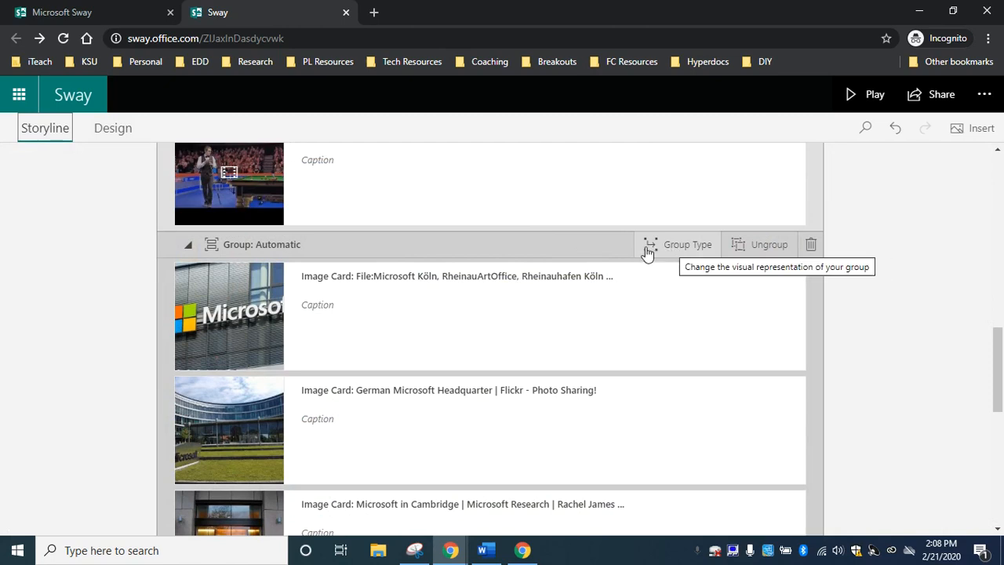
pyautogui.click(676, 246)
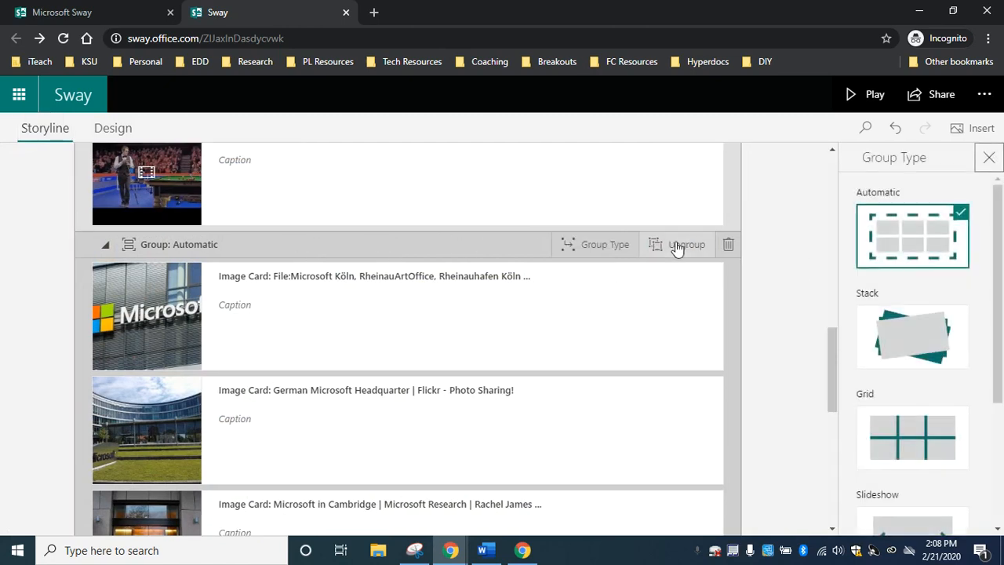
pyautogui.click(914, 331)
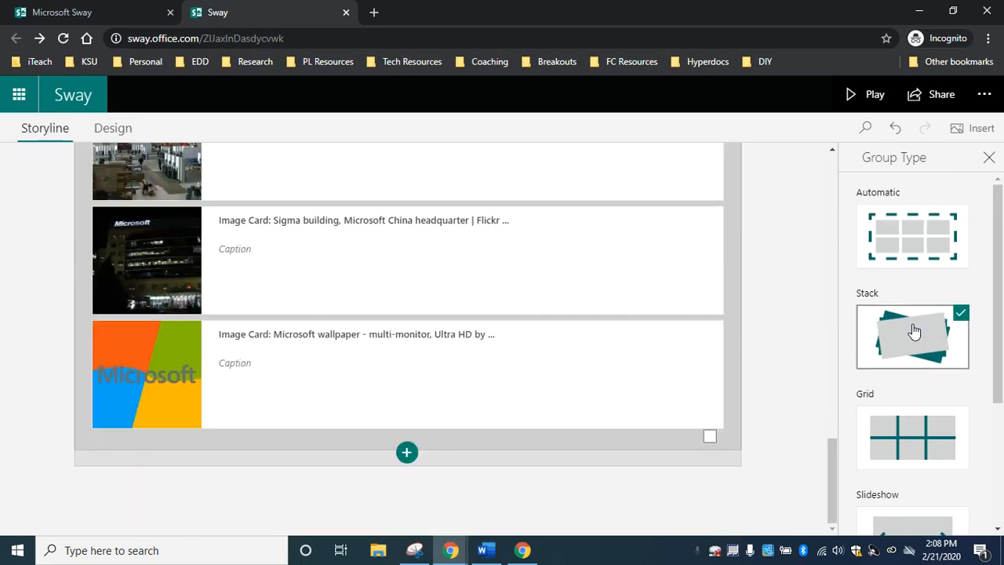
# - Preview the image stack in the design view and flip through its pictures up to the Microsoft wallpaper
pyautogui.click(106, 134)
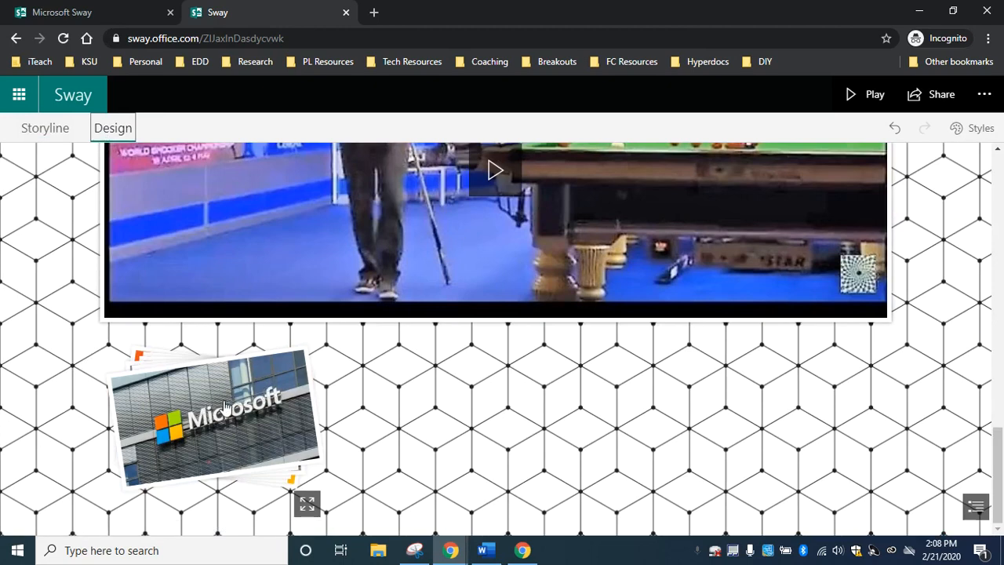
pyautogui.click(197, 436)
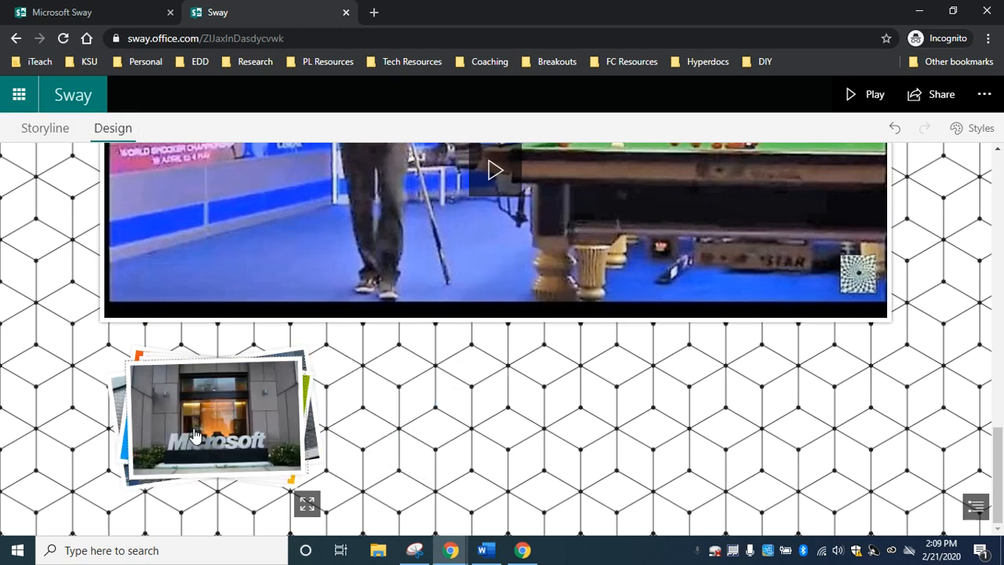
pyautogui.click(196, 436)
pyautogui.click(196, 436)
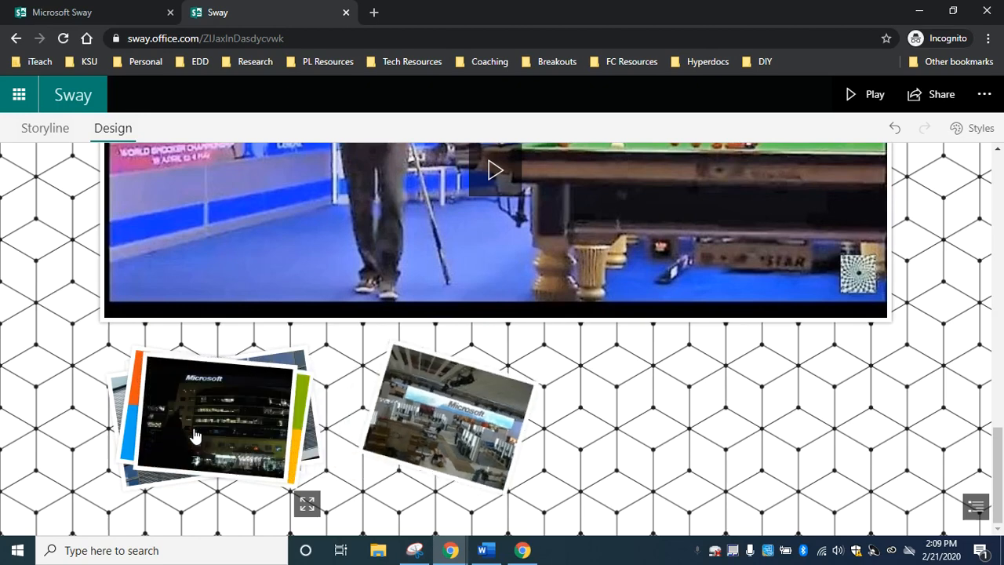
pyautogui.click(196, 436)
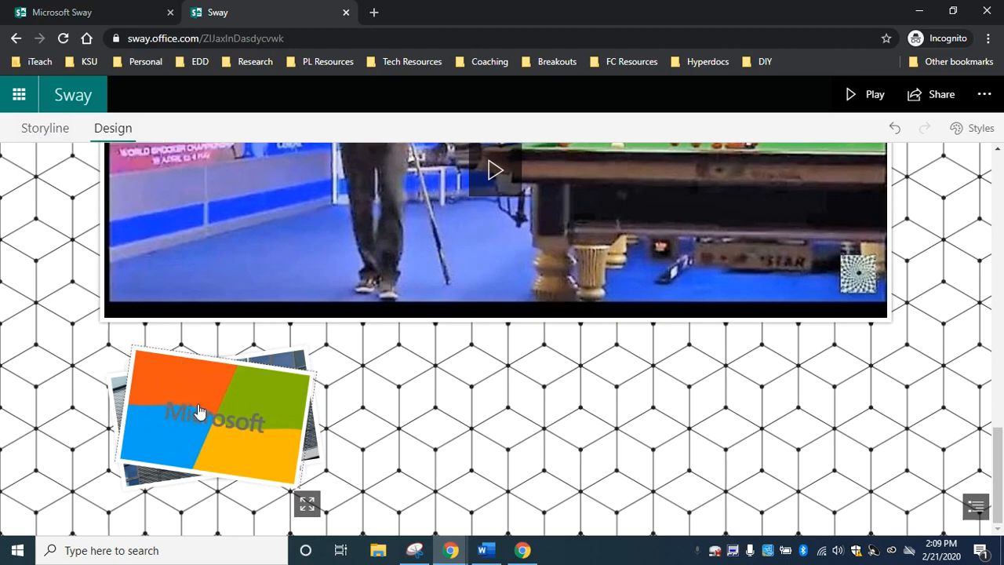
# - Set the image stack's emphasis to the middle of the three levels in the storyline and preview it in the design view
pyautogui.click(35, 130)
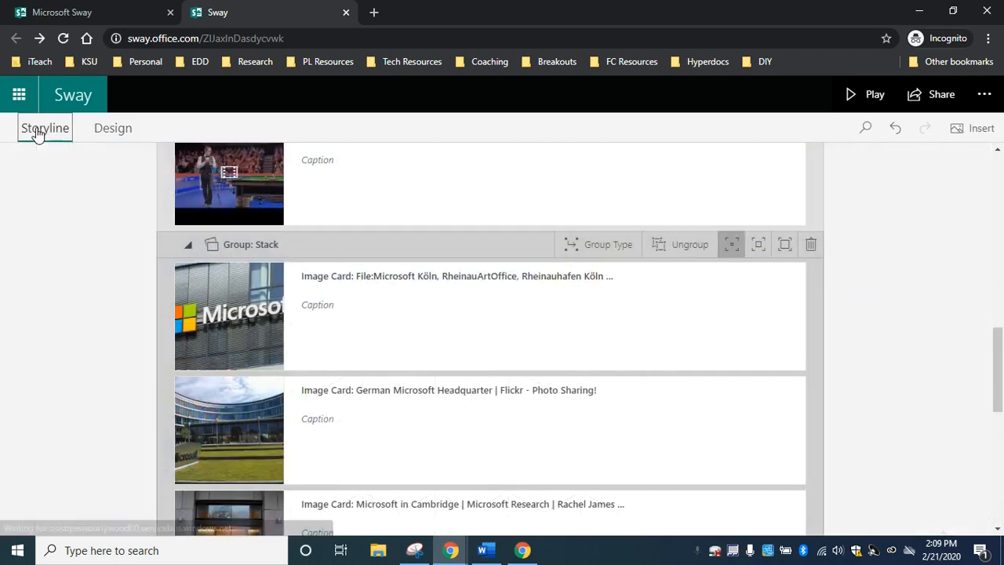
pyautogui.click(759, 252)
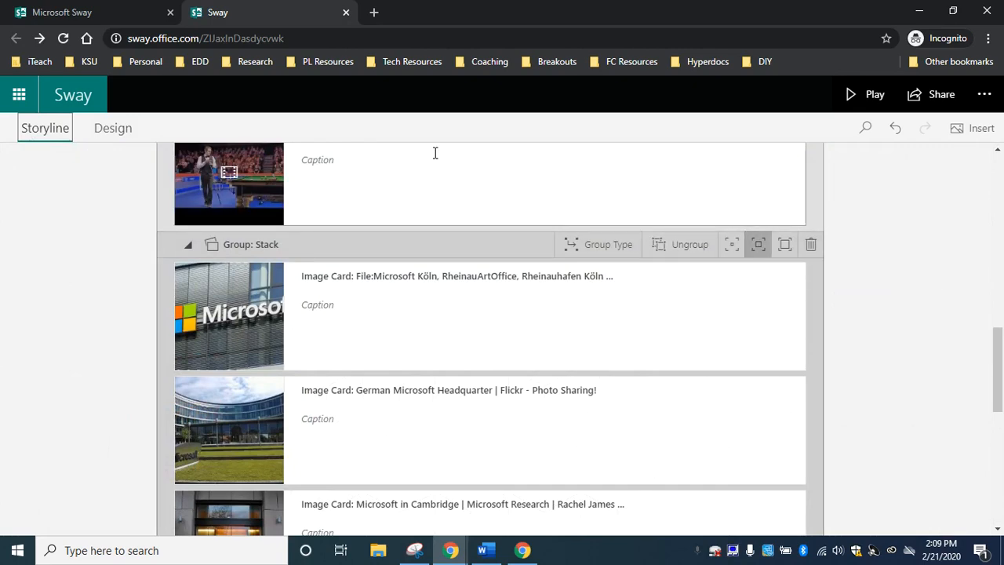
pyautogui.click(112, 127)
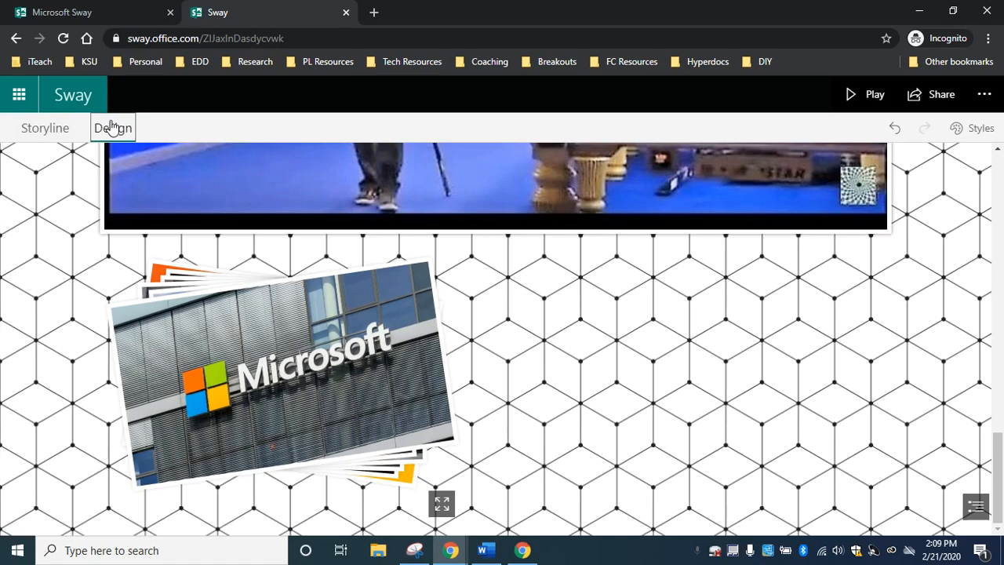
# - Set the image stack's emphasis to the strongest level in the storyline and preview it in the design view
pyautogui.click(43, 130)
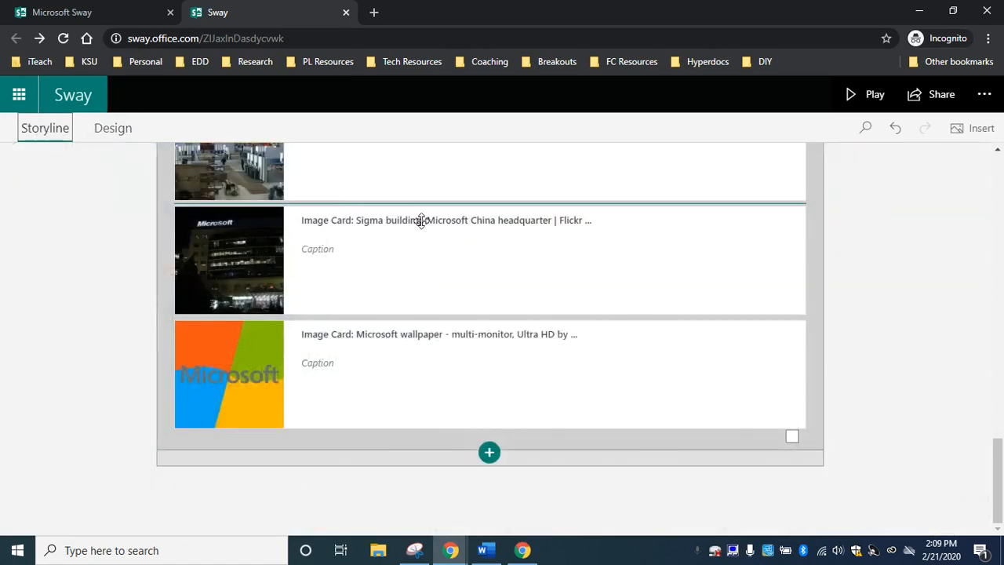
pyautogui.scroll(3, 695, 290)
pyautogui.scroll(5, 695, 289)
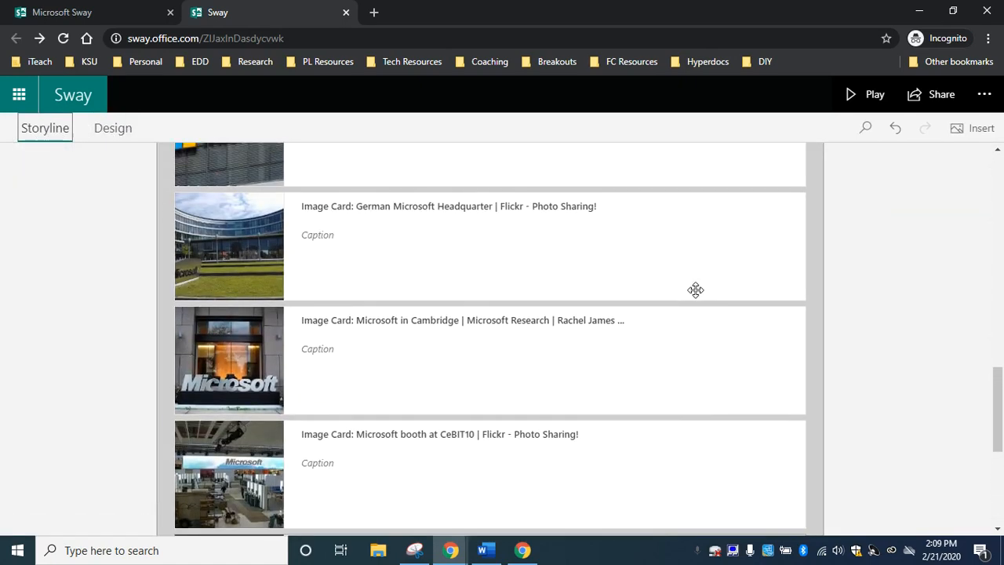
pyautogui.click(786, 242)
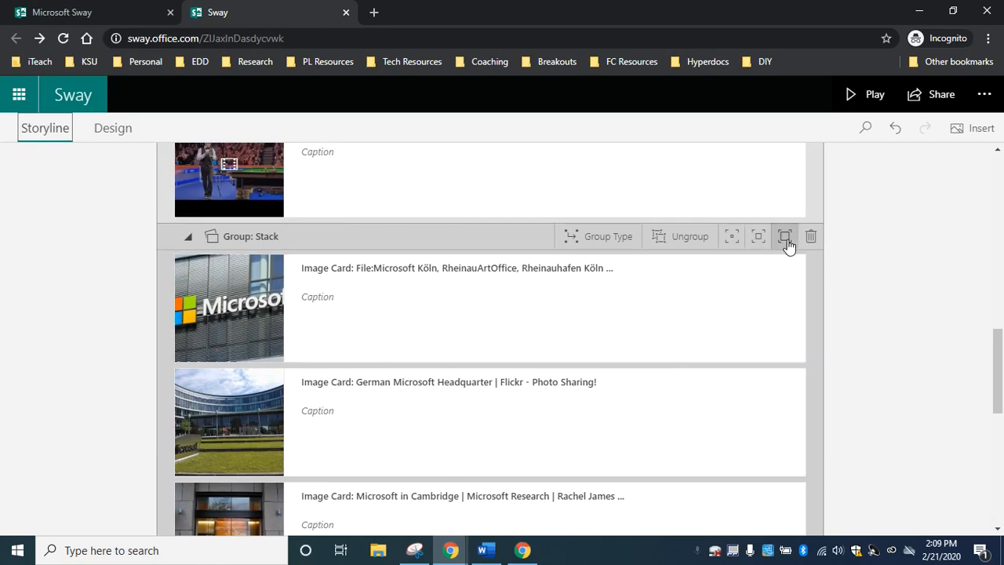
pyautogui.click(115, 129)
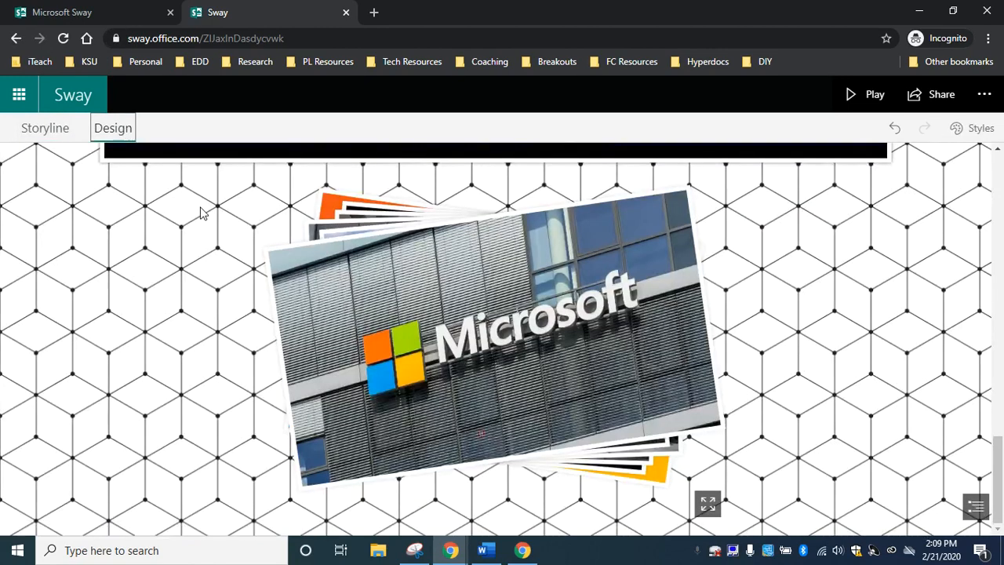
# - Flip through the pictures of the enlarged image stack until the Microsoft wallpaper is on top
pyautogui.click(520, 304)
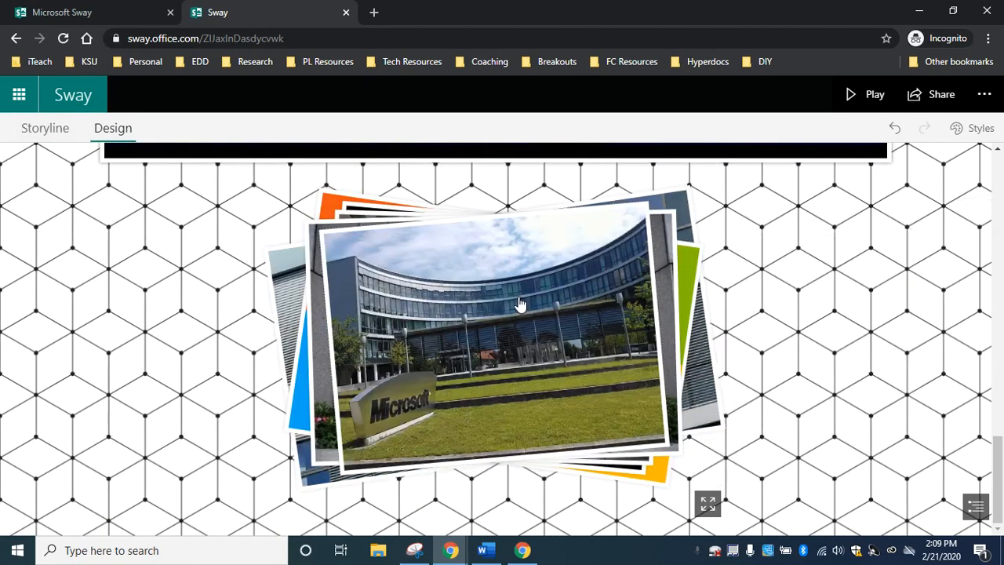
pyautogui.click(519, 304)
pyautogui.click(519, 305)
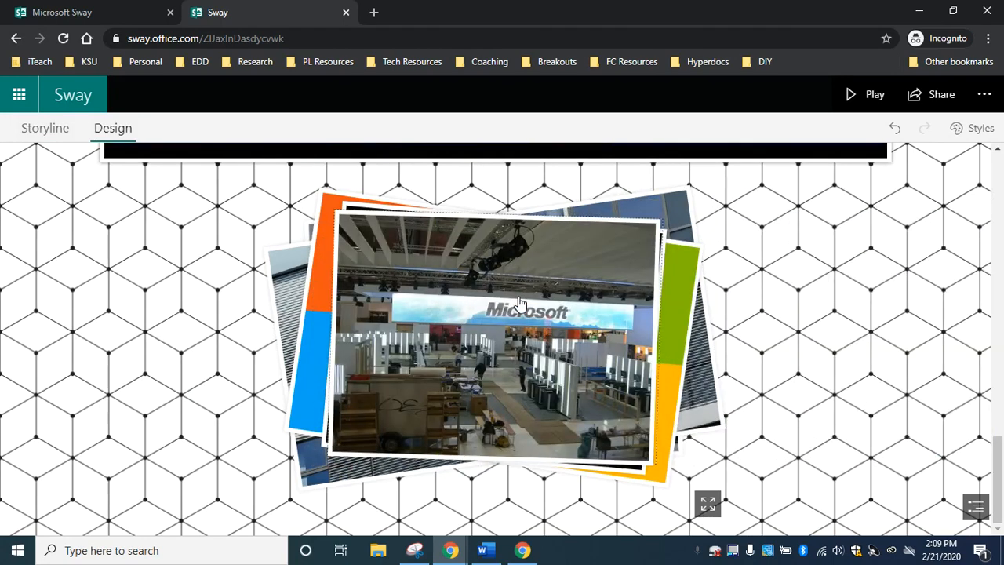
pyautogui.click(519, 305)
pyautogui.click(519, 305)
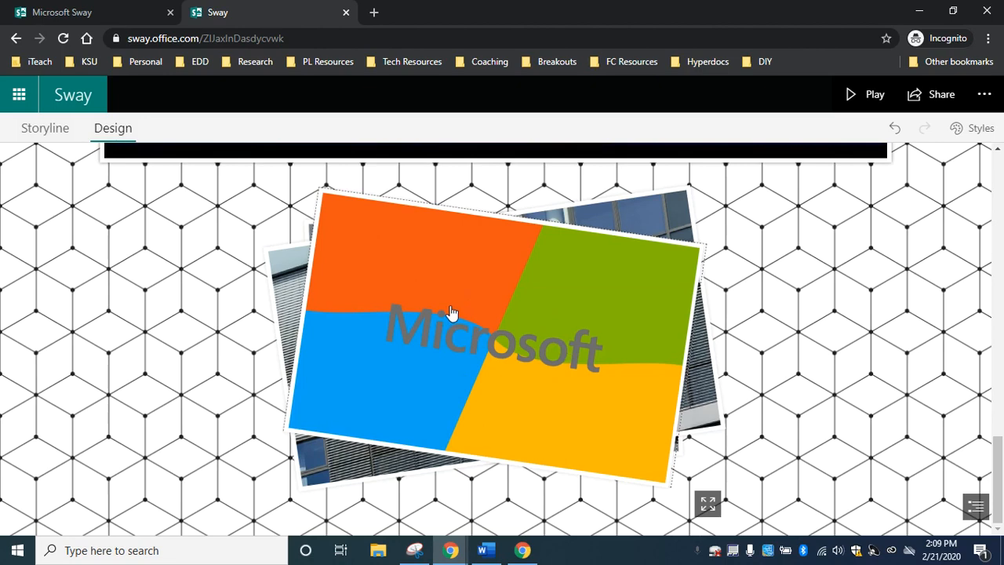
# - Move the Microsoft wallpaper image card to the first place in the stack group and preview the new order in the design view
pyautogui.click(44, 134)
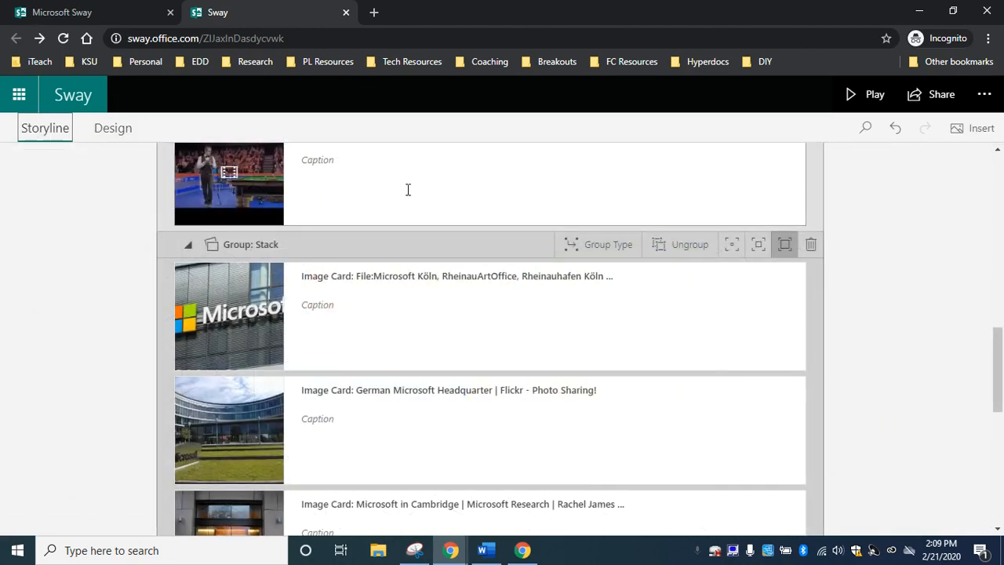
pyautogui.scroll(5, 408, 190)
pyautogui.scroll(-10, 408, 190)
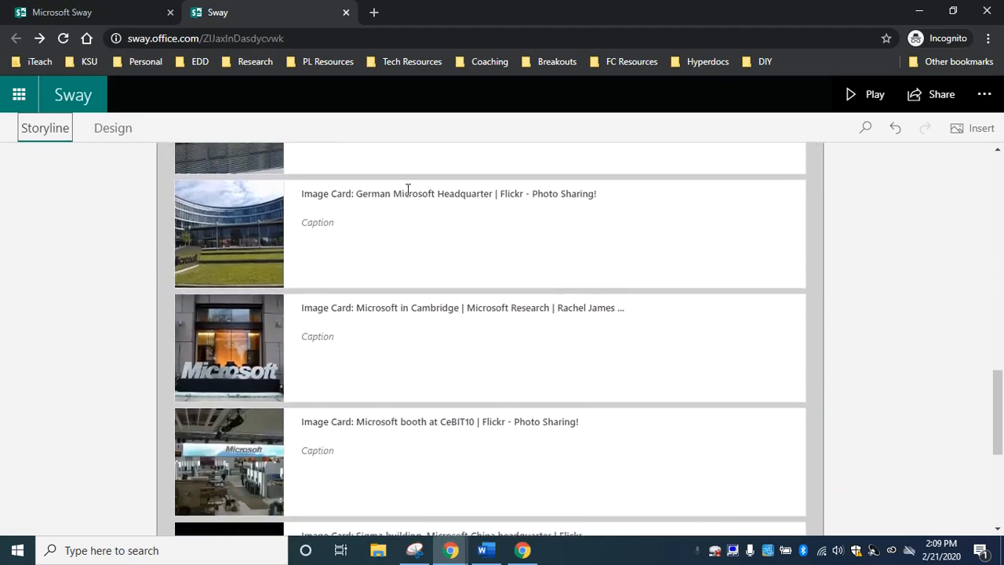
pyautogui.scroll(-5, 408, 189)
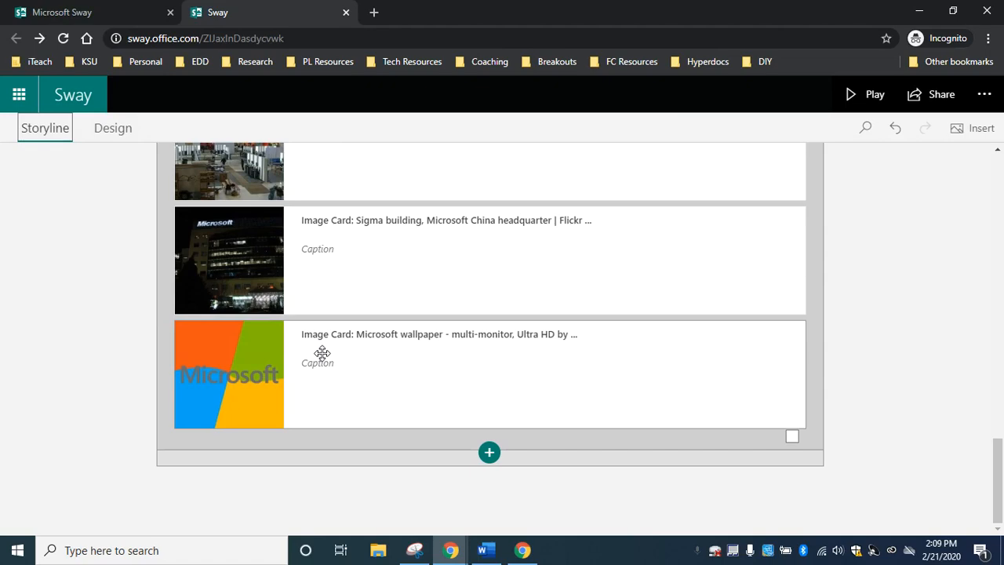
pyautogui.moveTo(322, 352); pyautogui.dragTo(314, 415)
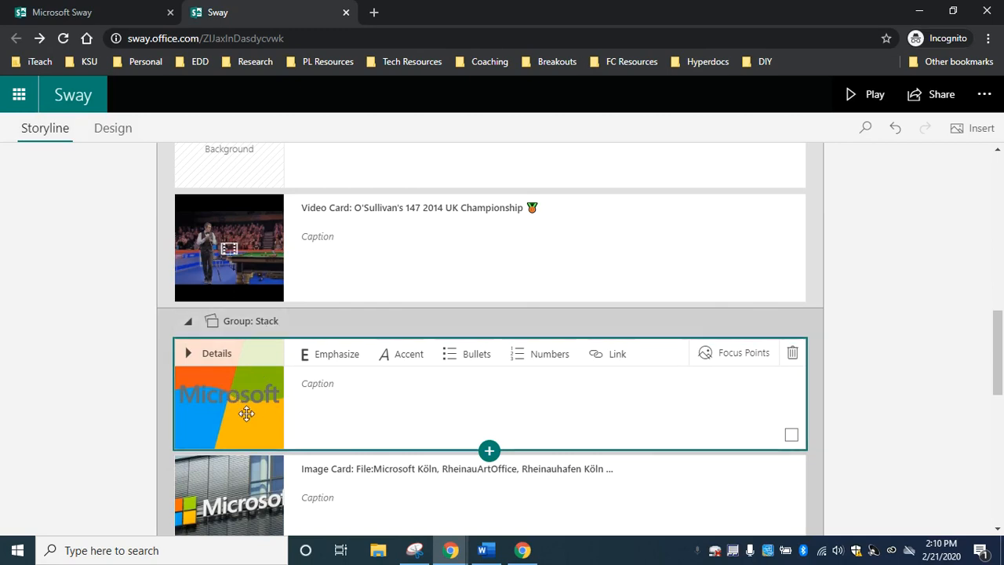
pyautogui.click(108, 127)
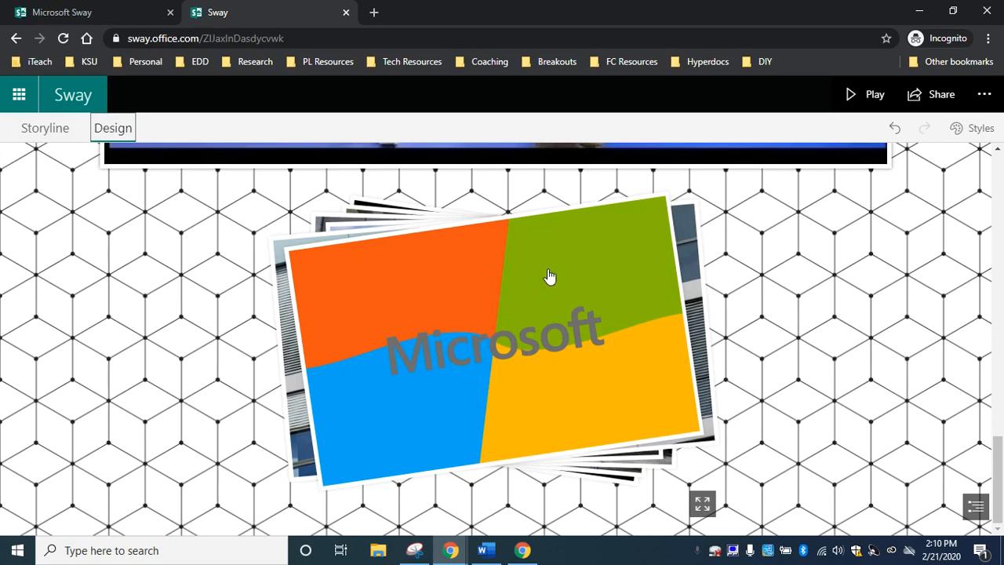
# - Play the presentation and review it from the "How to Sway!" title through to the image stack at the end
pyautogui.click(47, 128)
pyautogui.scroll(10, 406, 237)
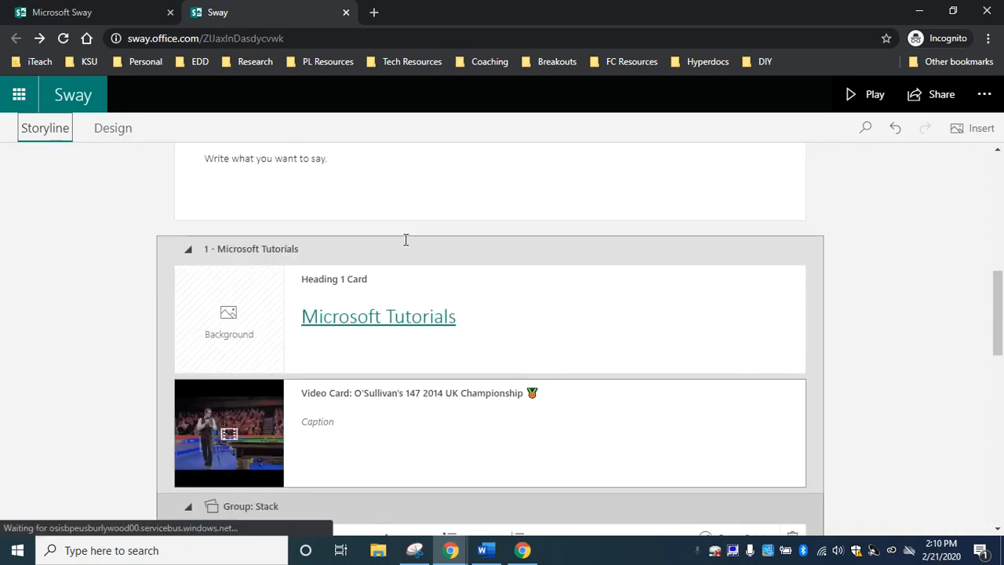
pyautogui.scroll(2, 405, 239)
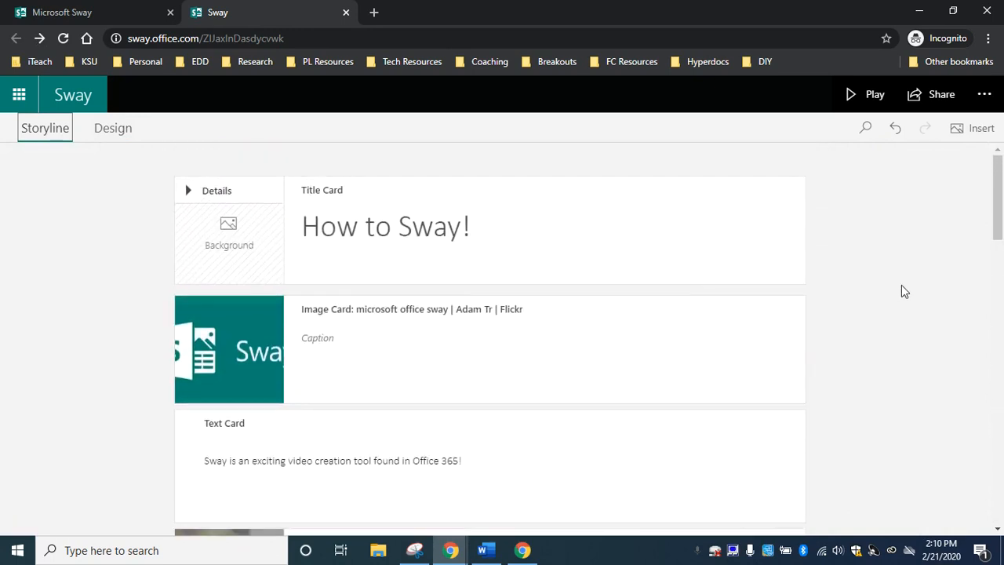
pyautogui.click(873, 97)
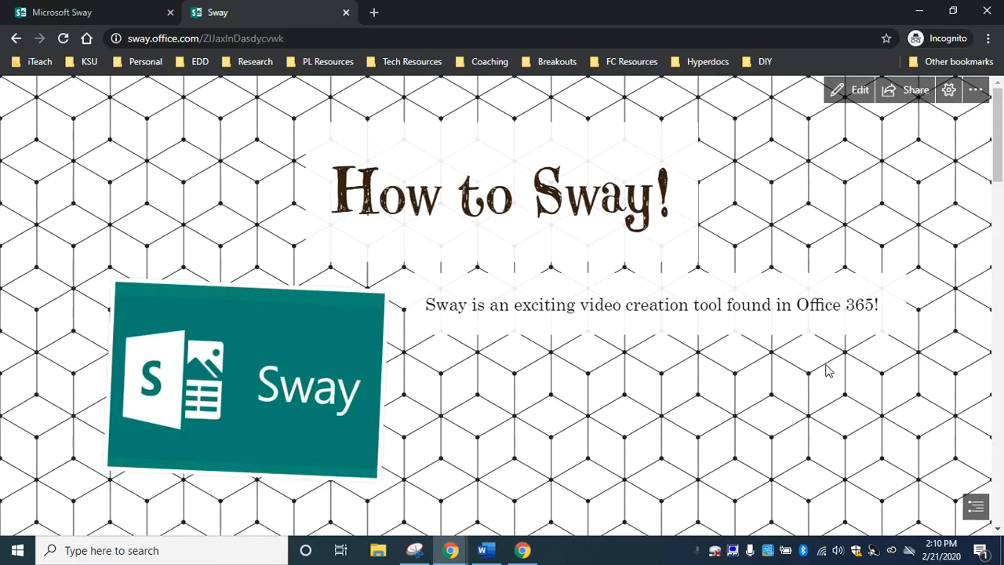
pyautogui.scroll(-5, 828, 370)
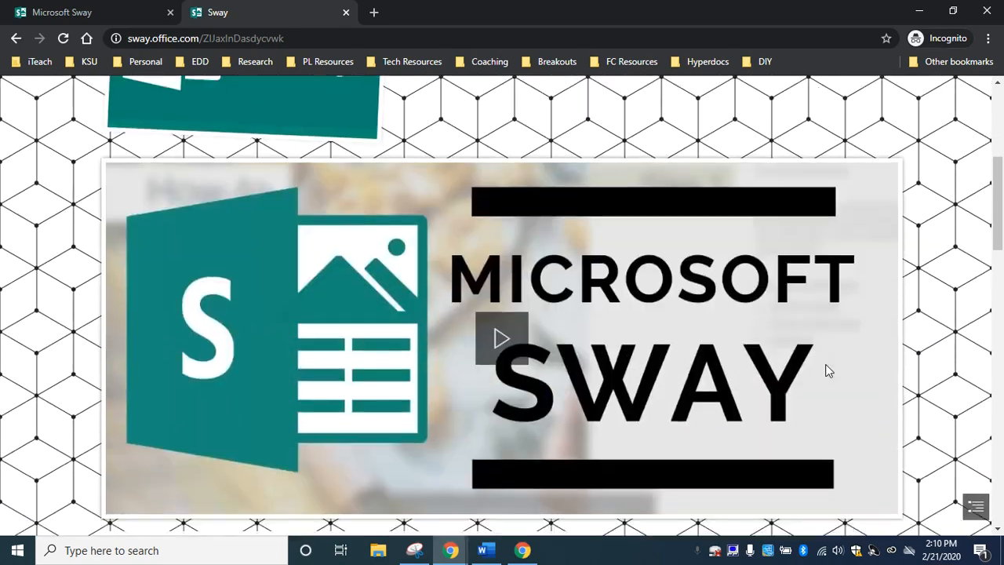
pyautogui.scroll(-2, 829, 370)
pyautogui.scroll(-5, 828, 370)
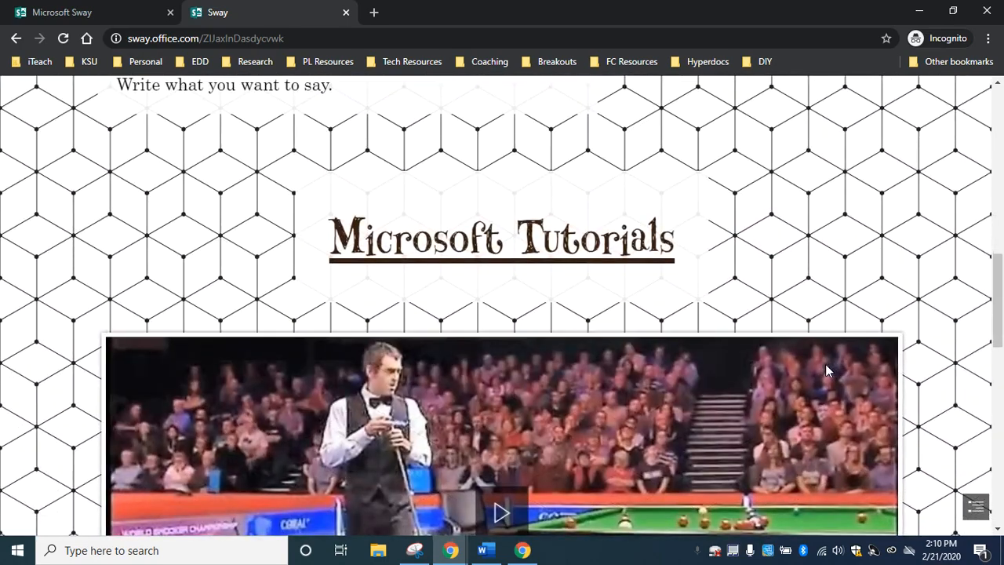
pyautogui.scroll(-5, 825, 366)
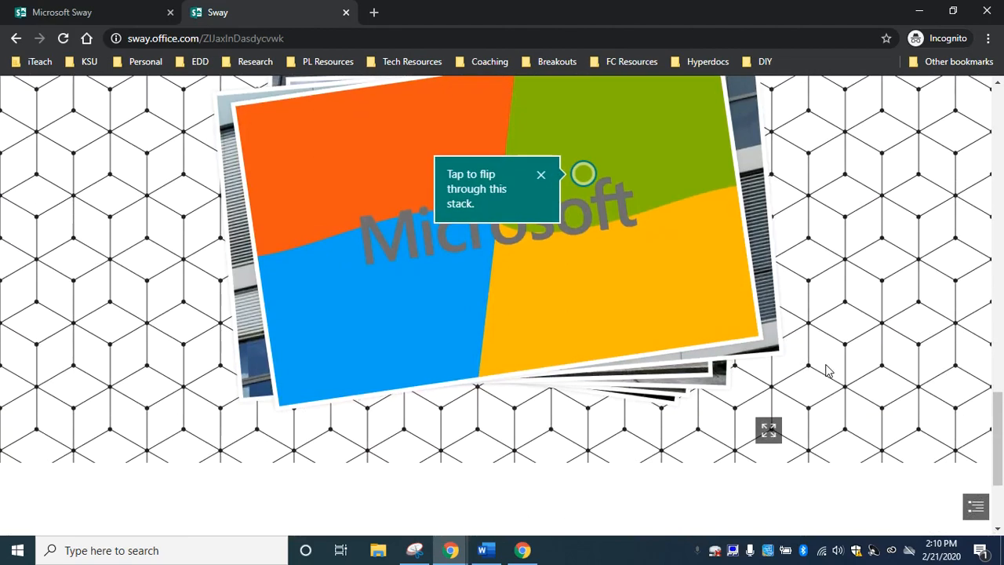
pyautogui.scroll(12, 825, 370)
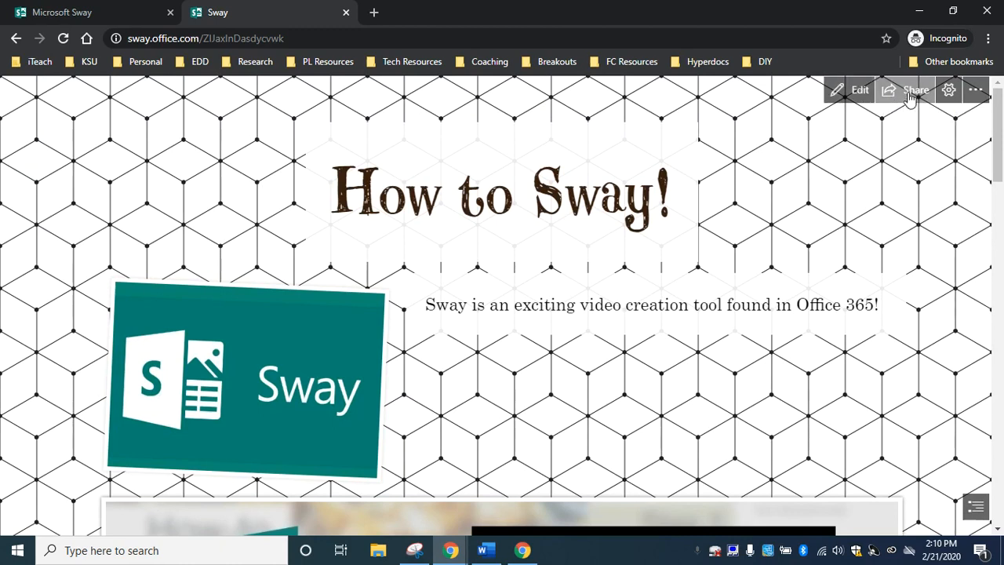
# - Set the Sway's sharing to anyone with a link, with view permission, and close the sharing options
pyautogui.click(910, 93)
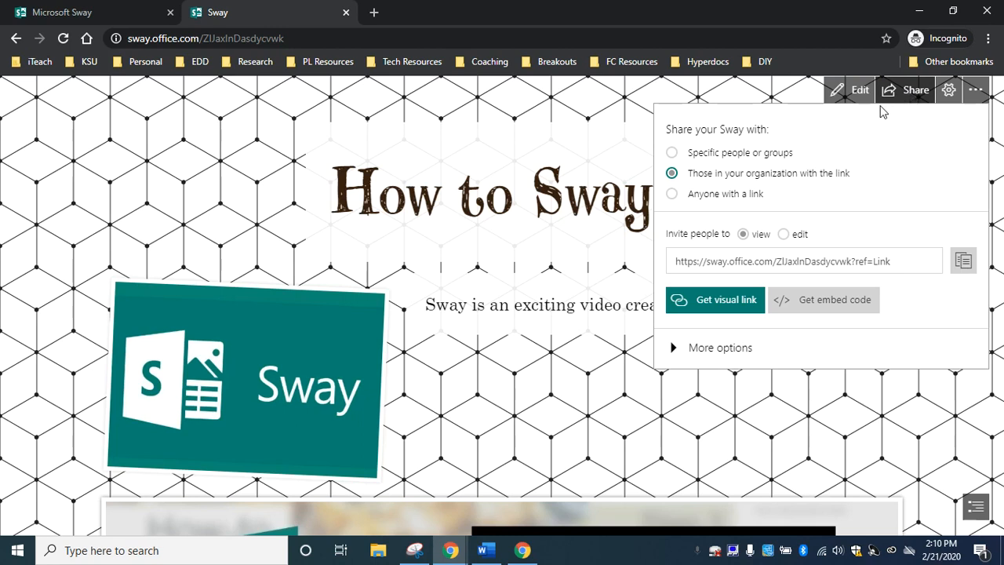
pyautogui.click(672, 152)
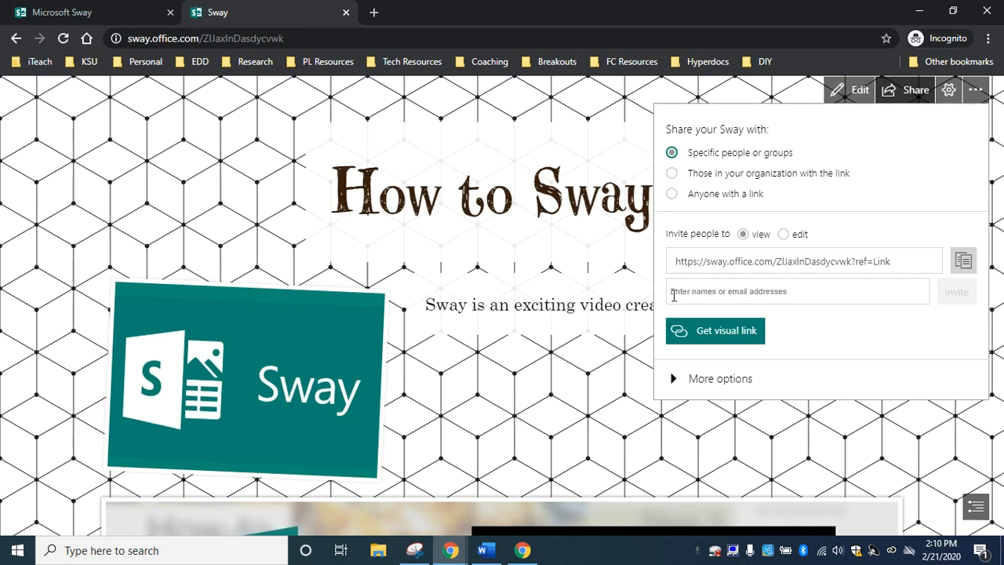
pyautogui.click(672, 194)
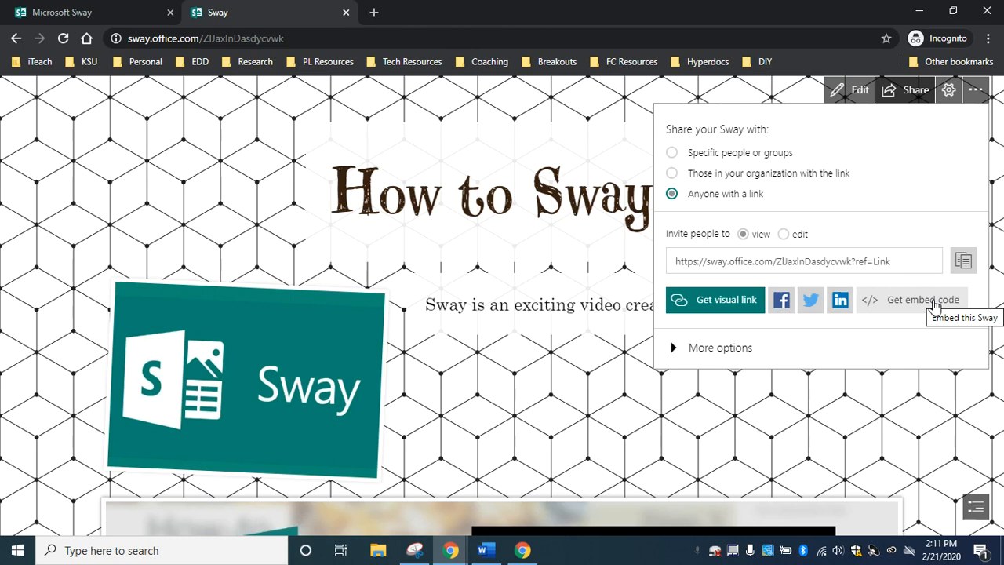
pyautogui.click(914, 90)
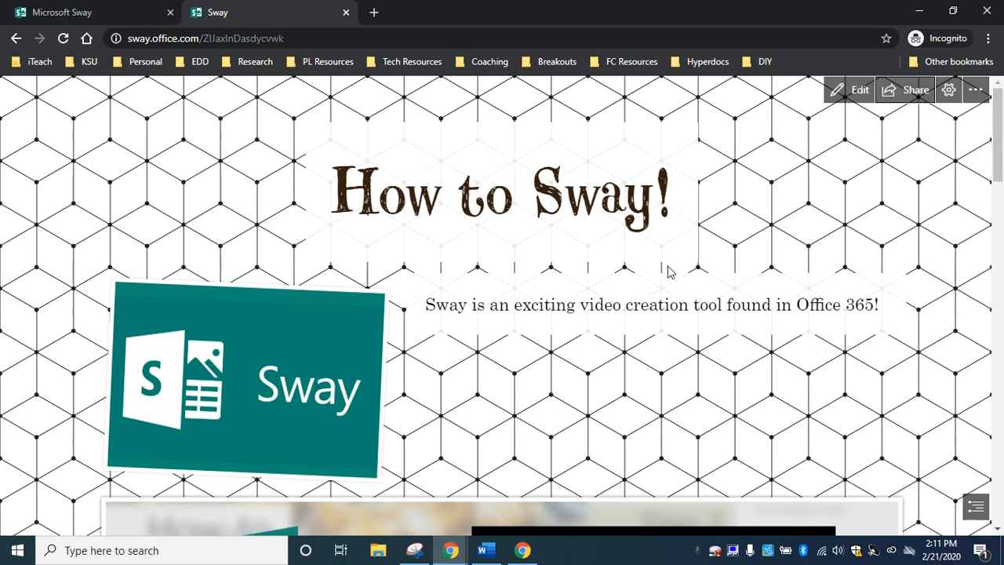
pyautogui.moveTo(451, 549)
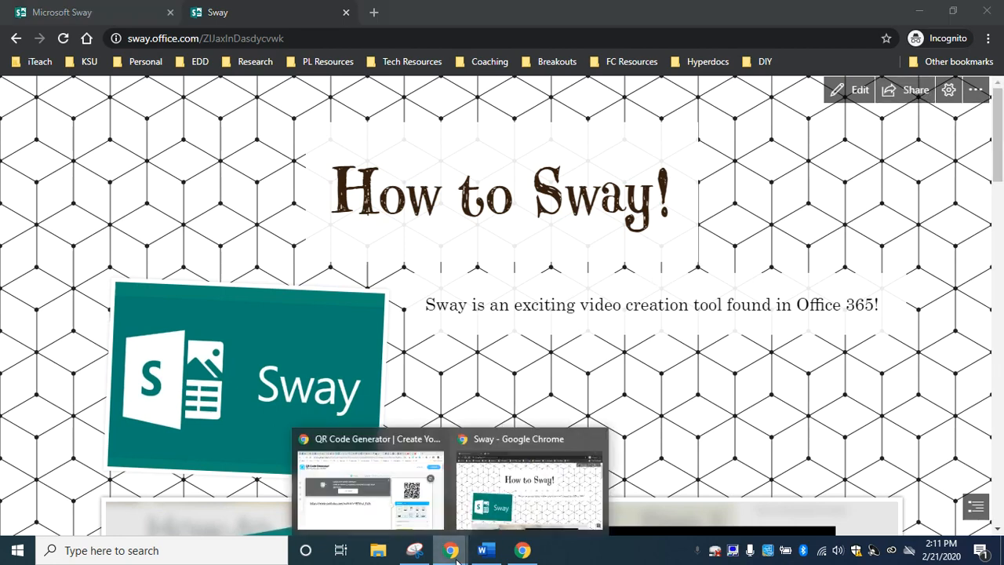
pyautogui.click(406, 475)
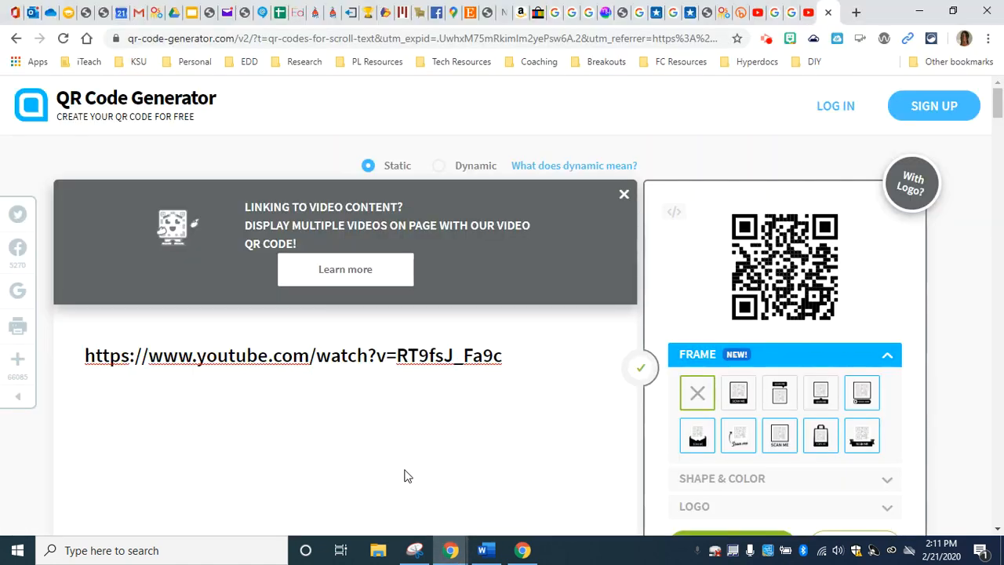
pyautogui.click(765, 44)
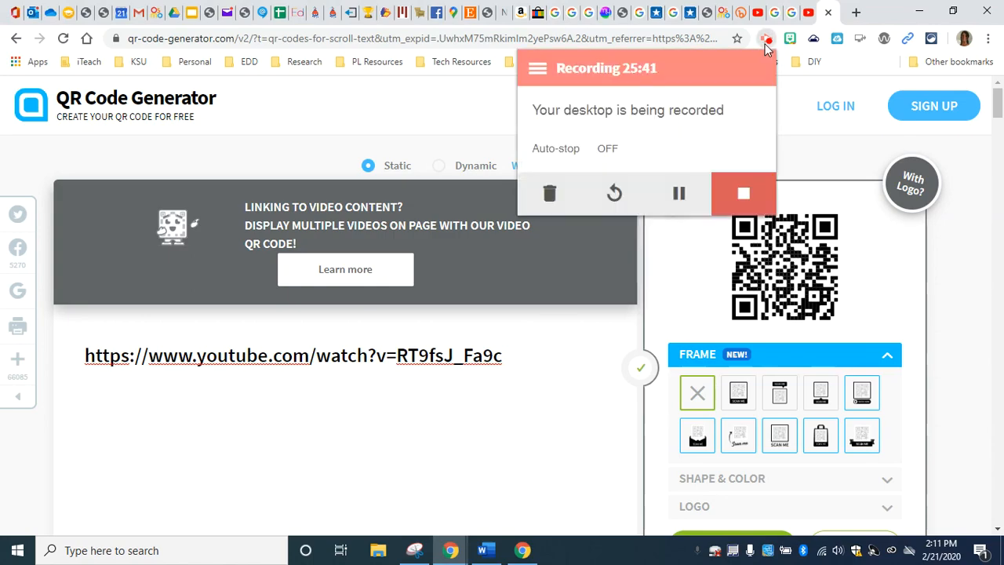